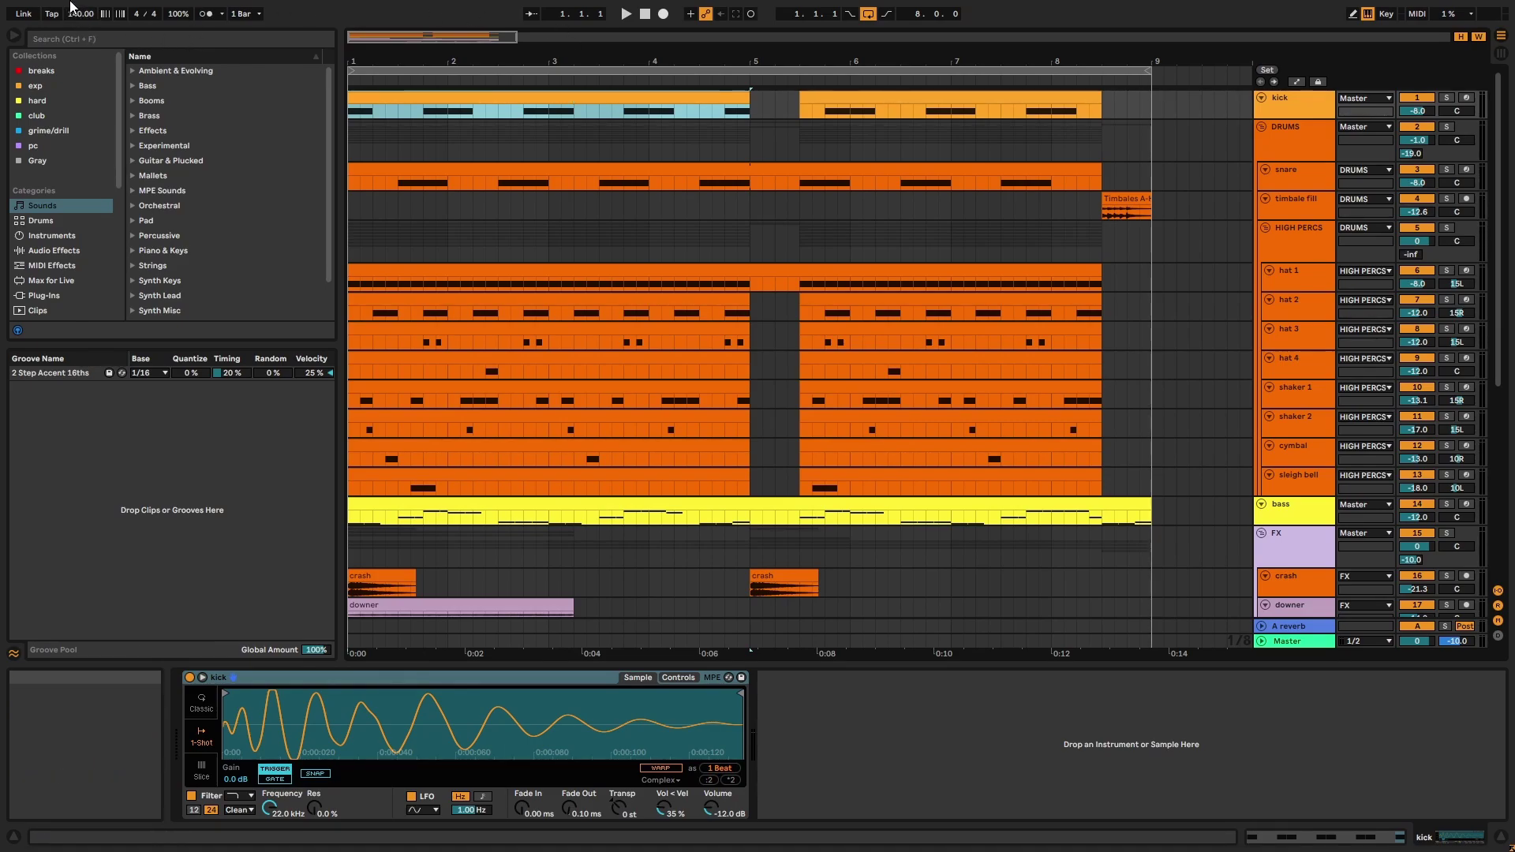
Open the bass clip, then solo the kick and audition it on its own
double_click(619, 502)
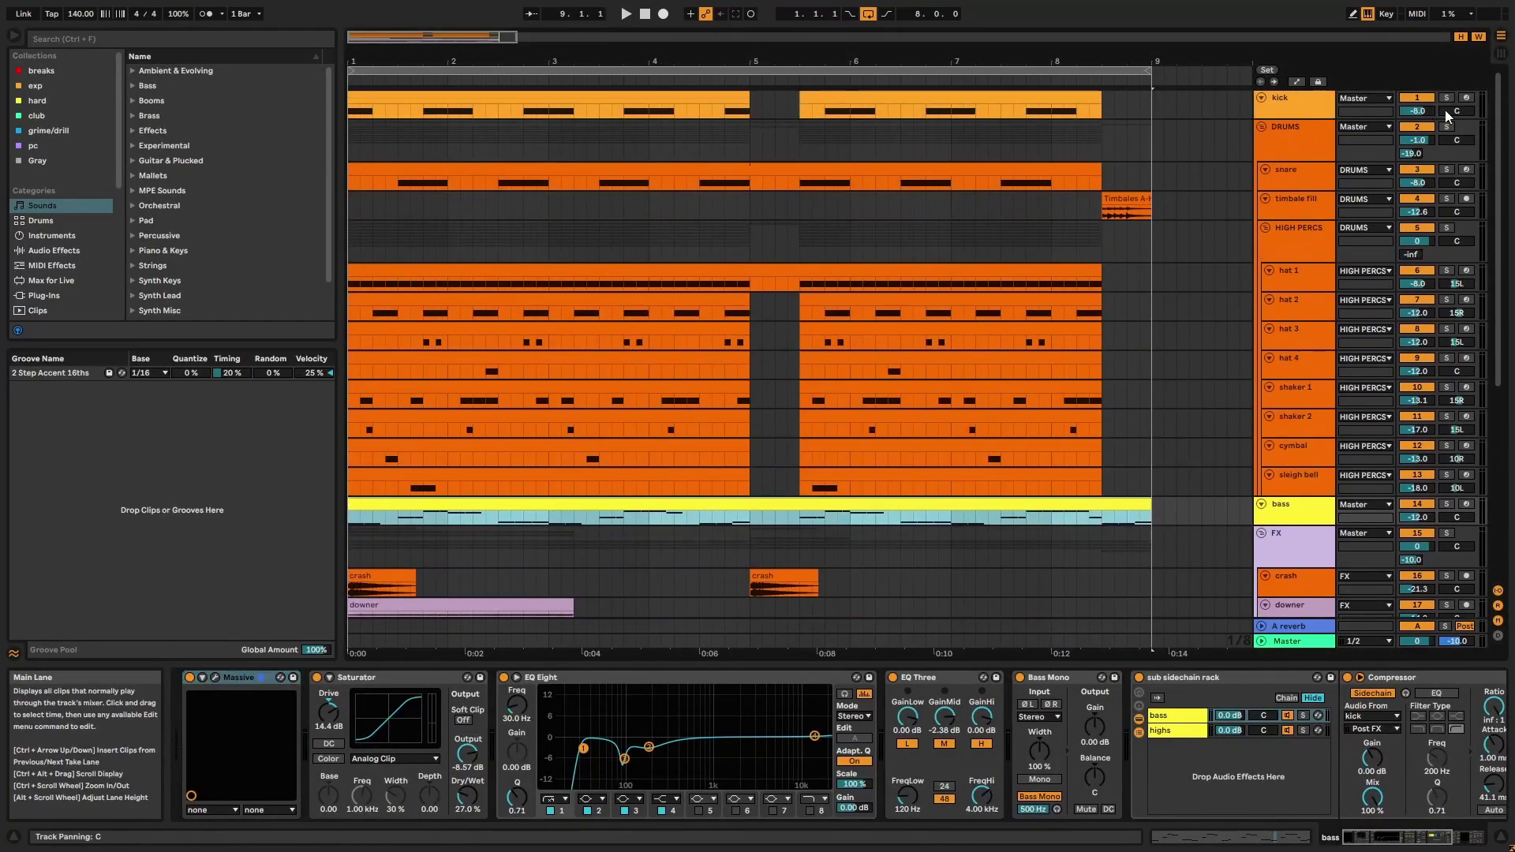
left_click(1448, 97)
key("space")
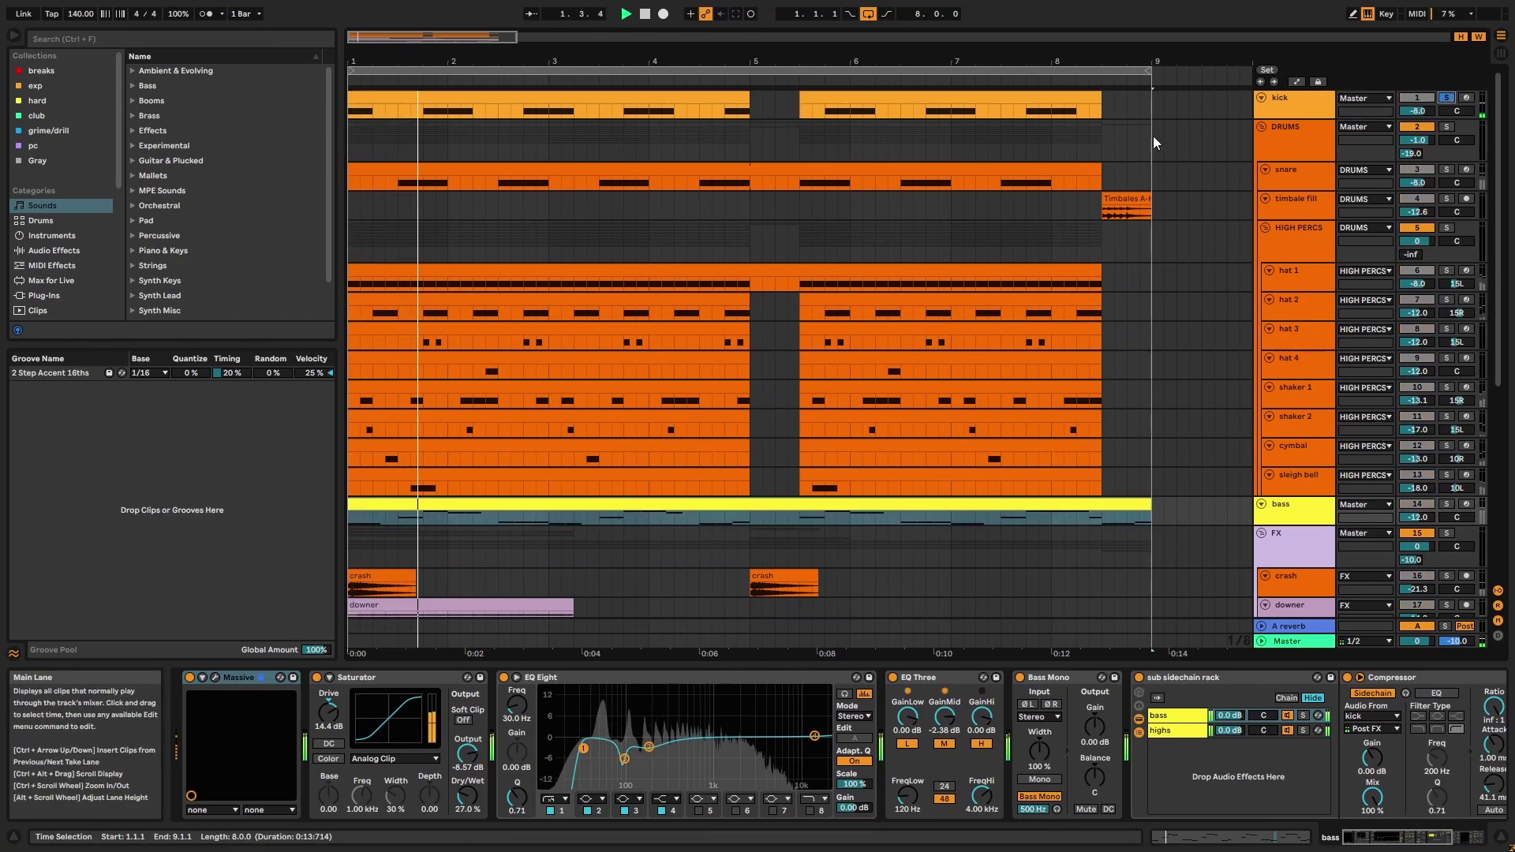
left_click(1289, 101)
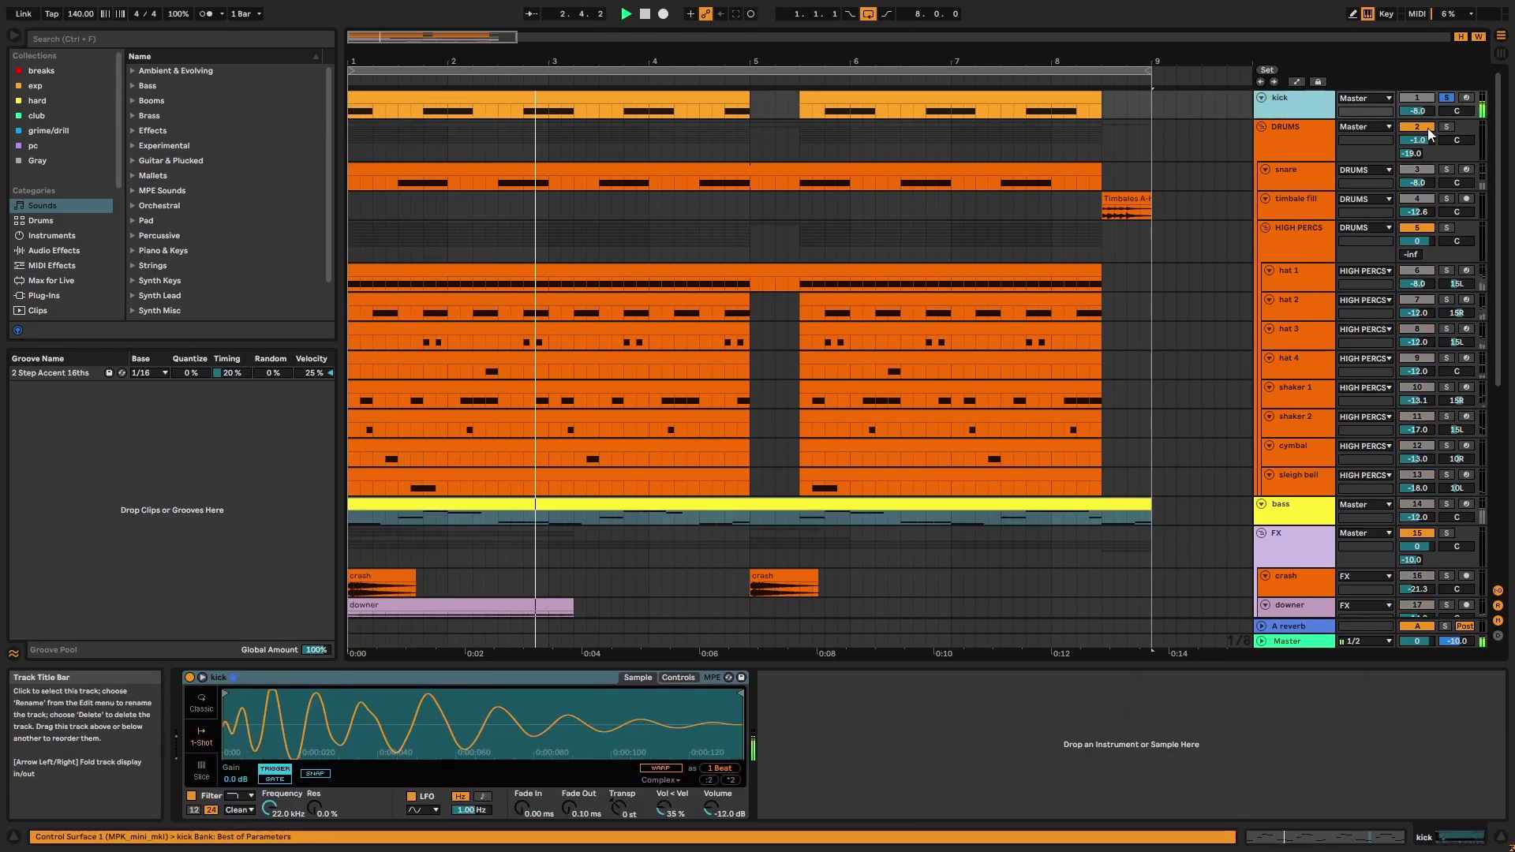
left_click(1447, 98)
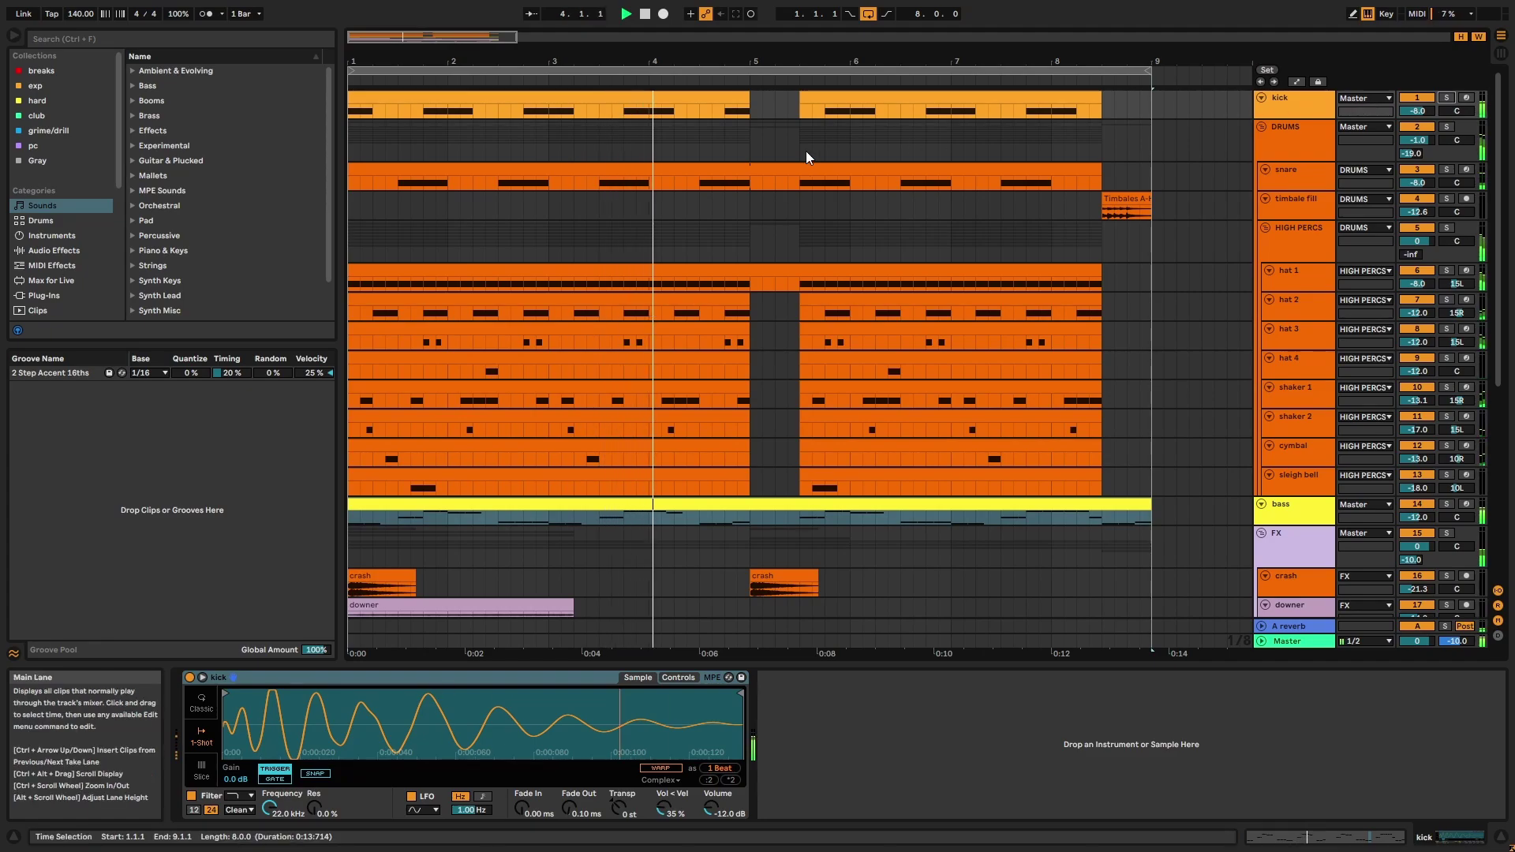
left_click(567, 679)
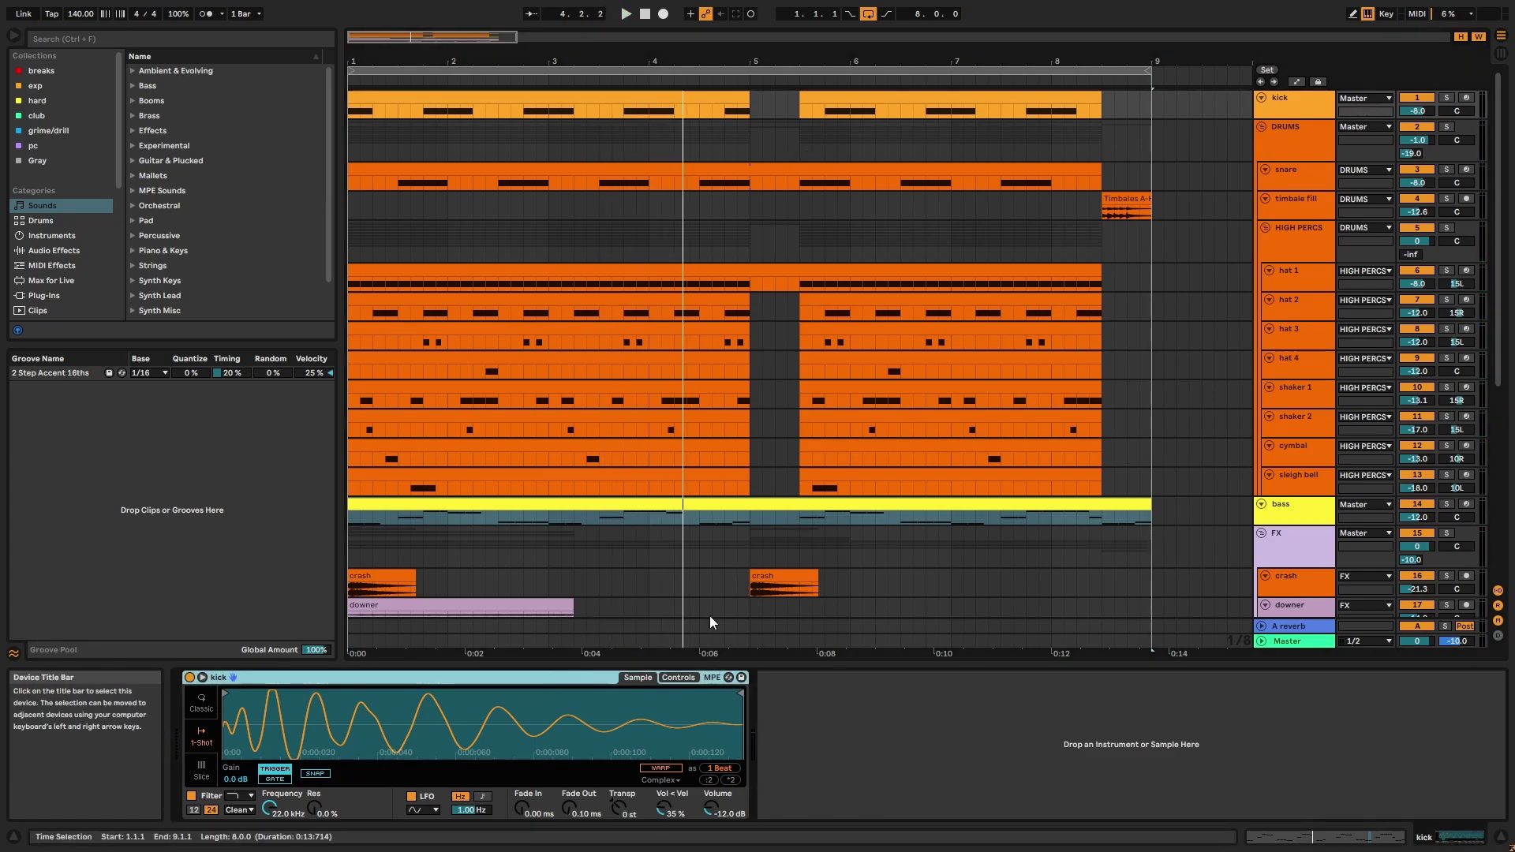
Solo the DRUMS group, then the snare track, and play the snare from the start
left_click(1450, 126)
left_click(1038, 172)
key("space")
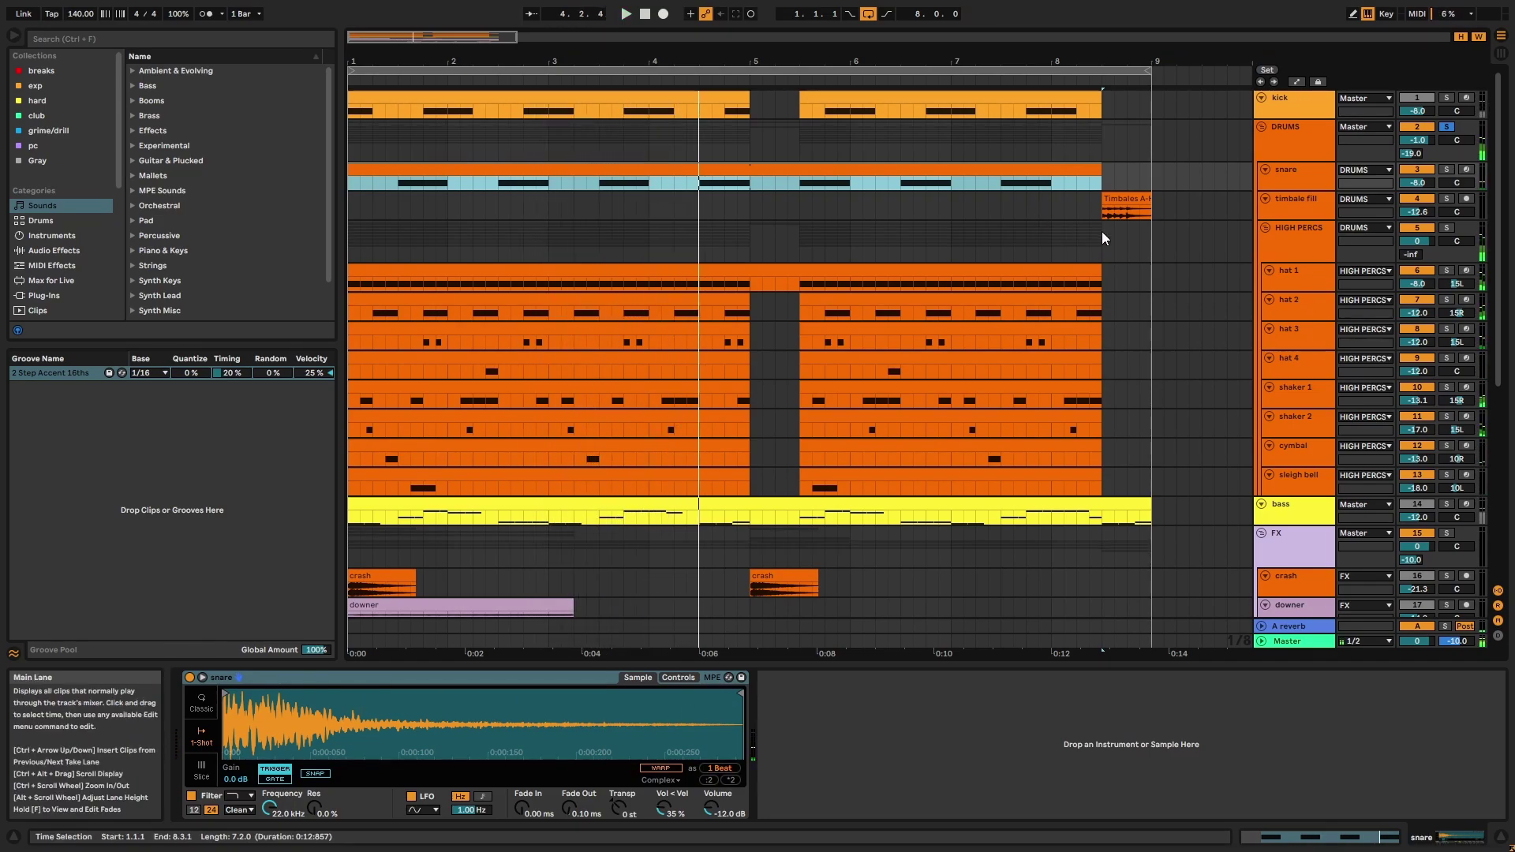
left_click(1297, 182)
left_click(1446, 170)
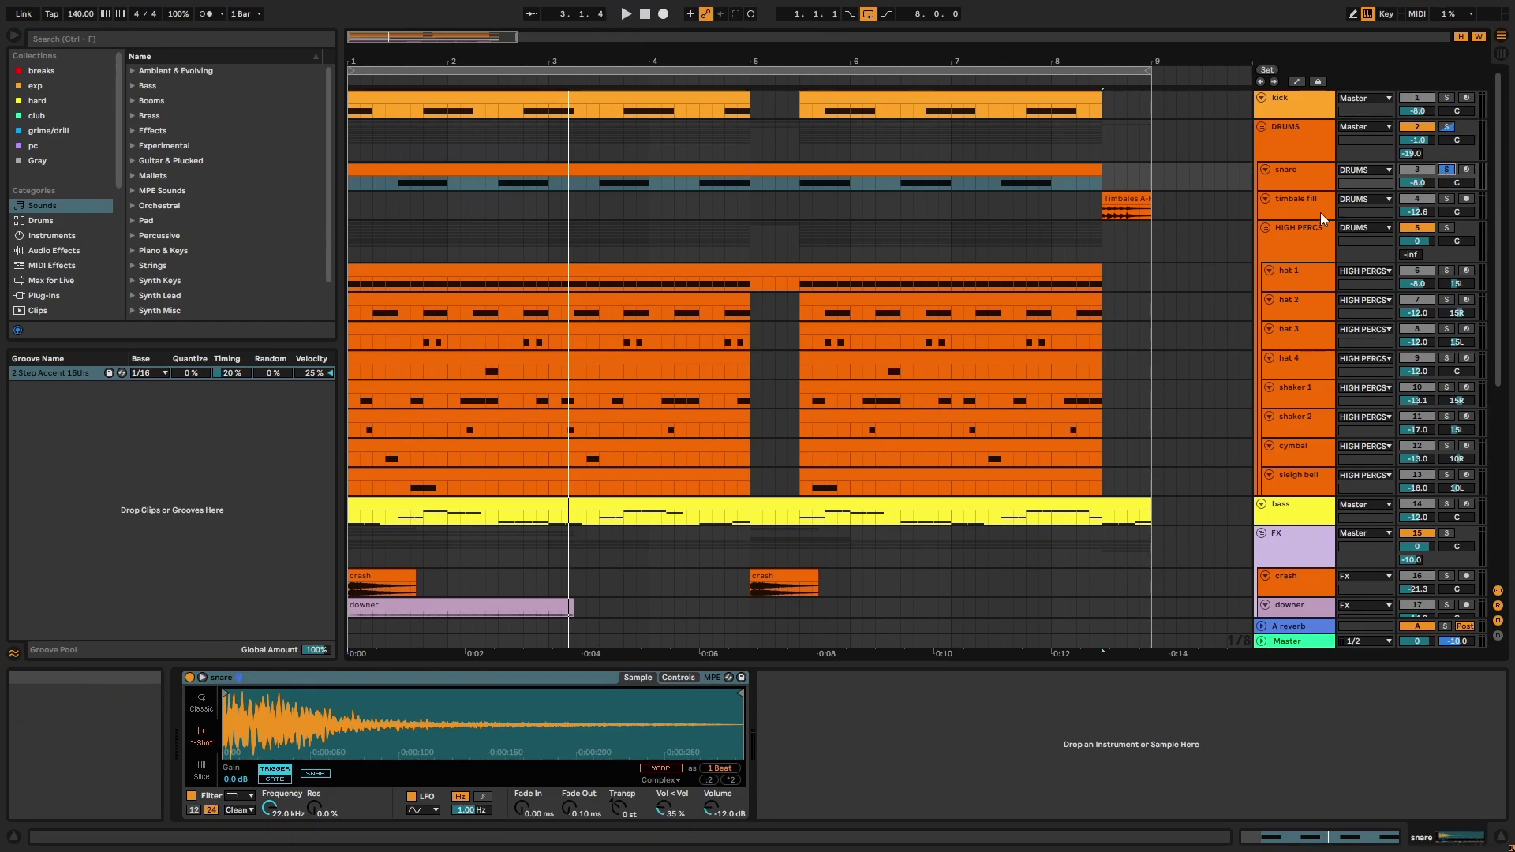
Solo the timbale fill track and select its Timbales A-High Roll clip and Utility device
left_click(1302, 197)
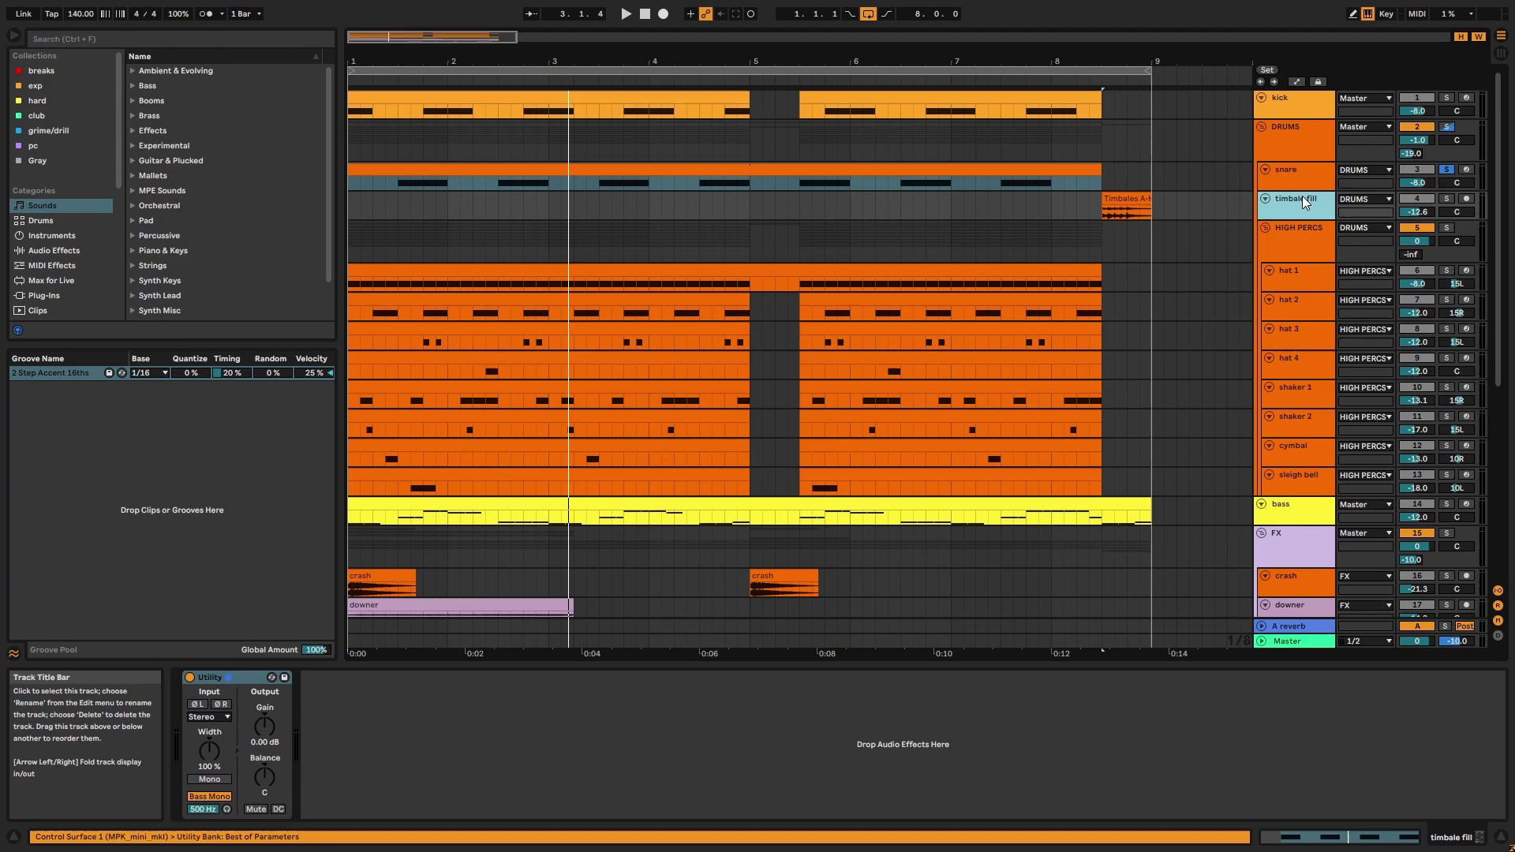
left_click(1446, 199)
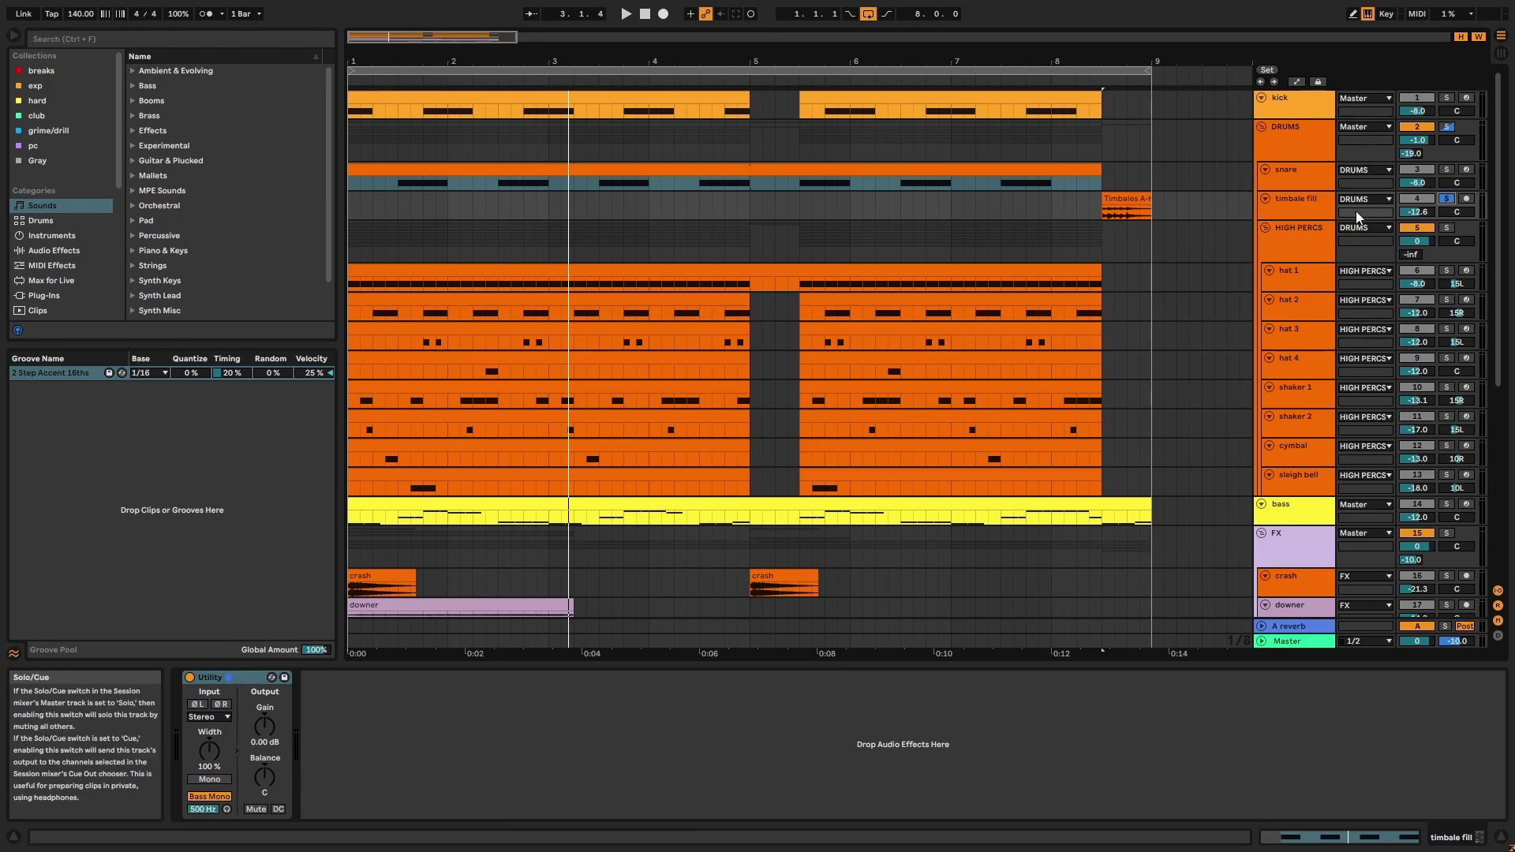
left_click(1122, 198)
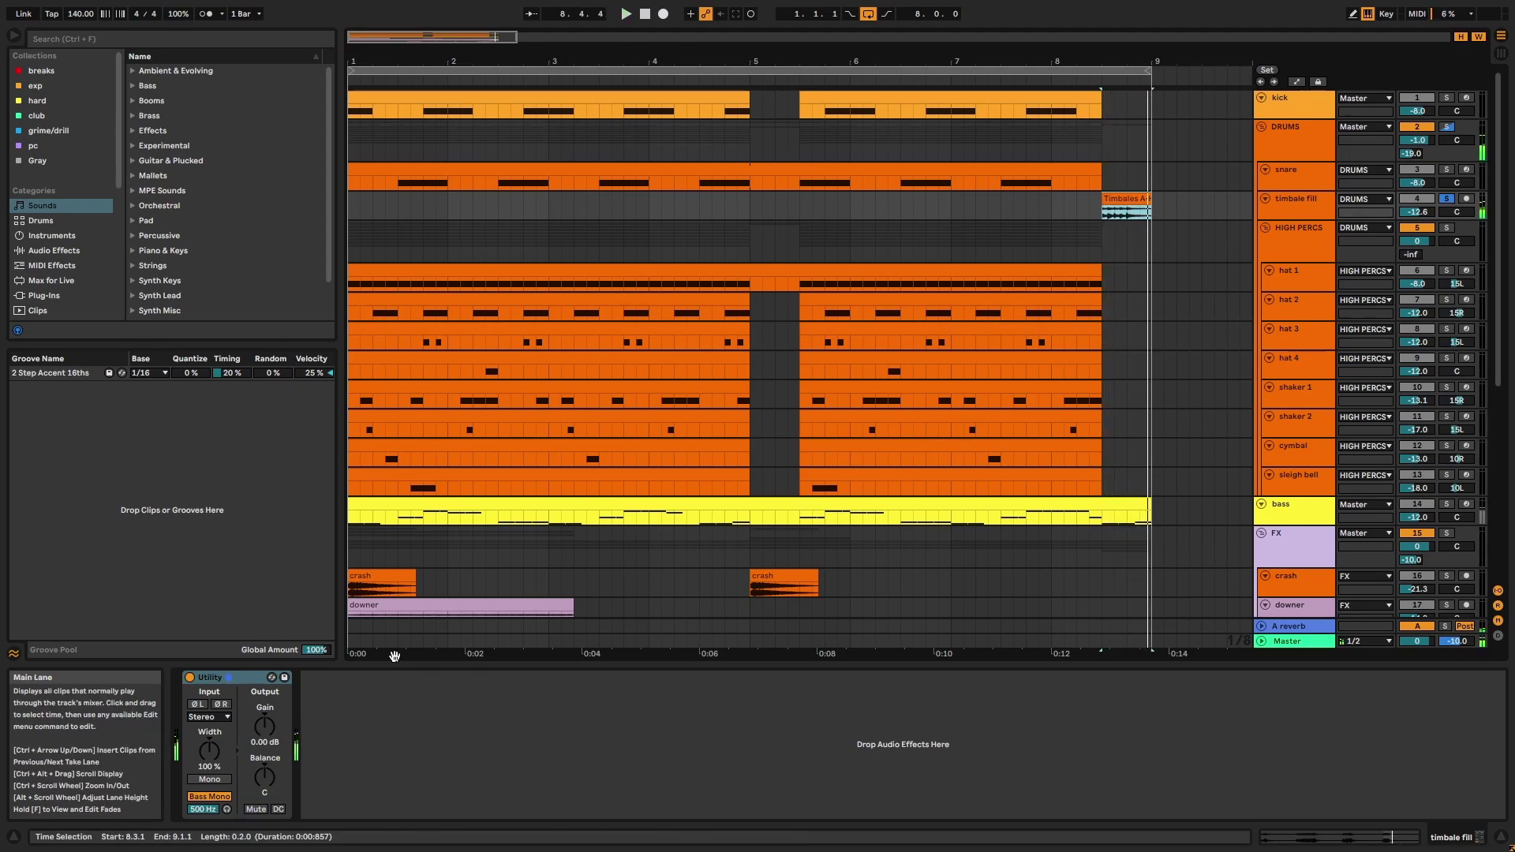
left_click(241, 680)
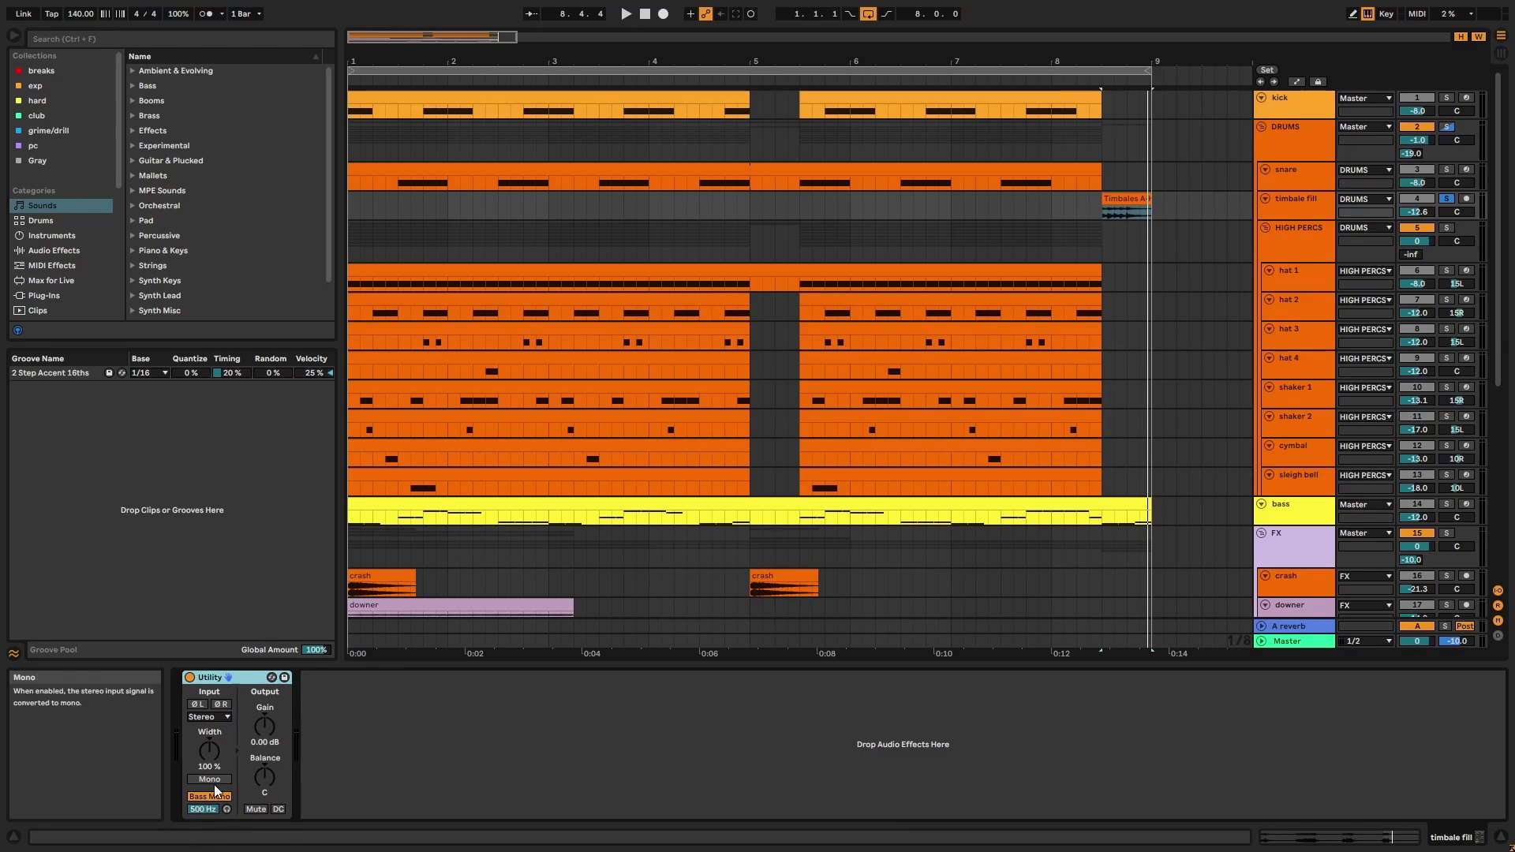
Solo the HIGH PERCS group and play it from bar 1
double_click(1143, 202)
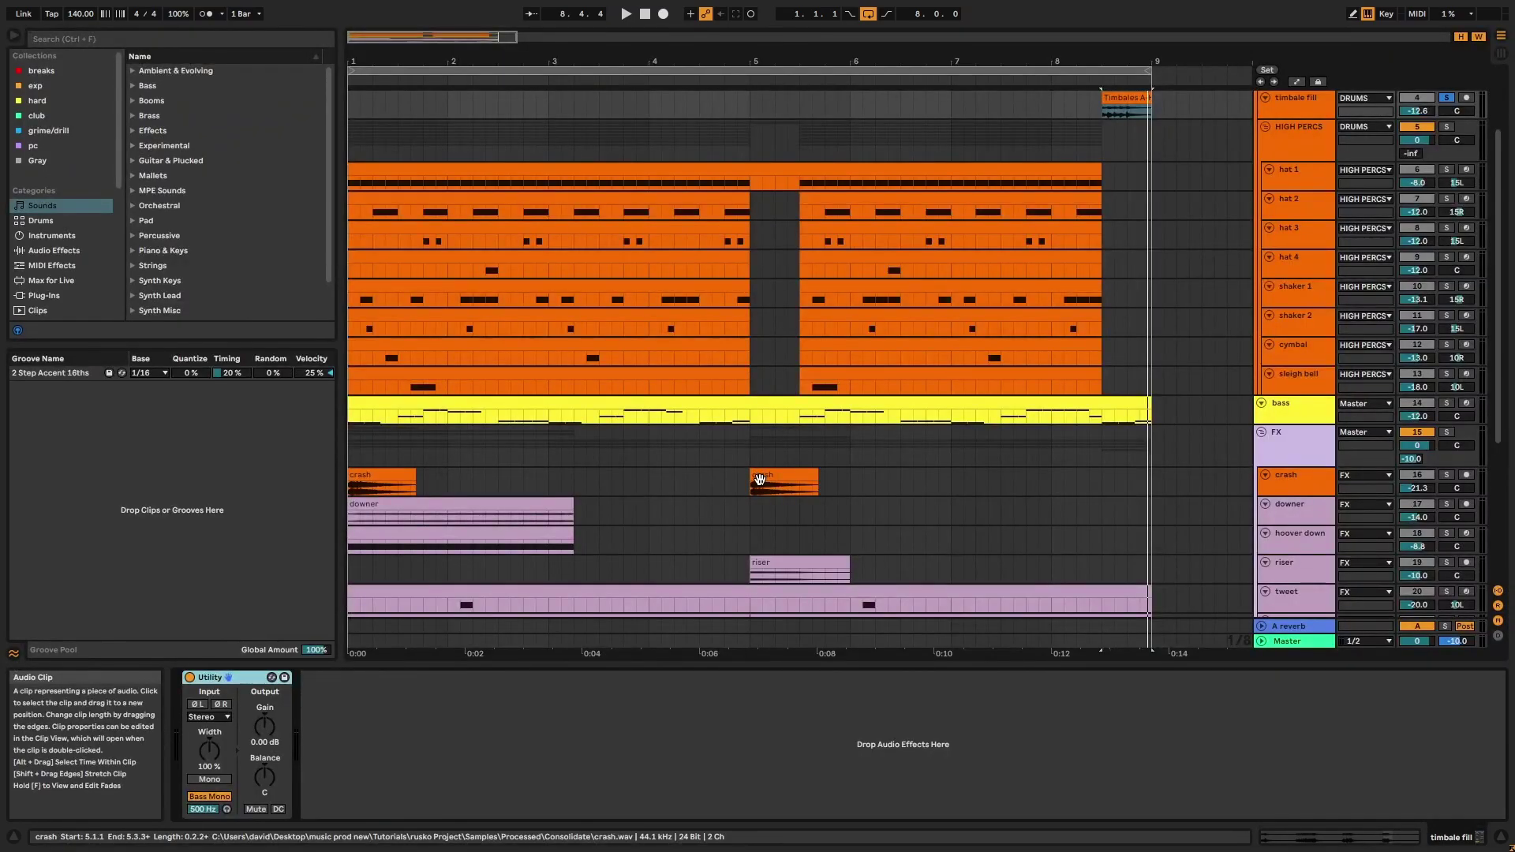
left_click(1300, 175)
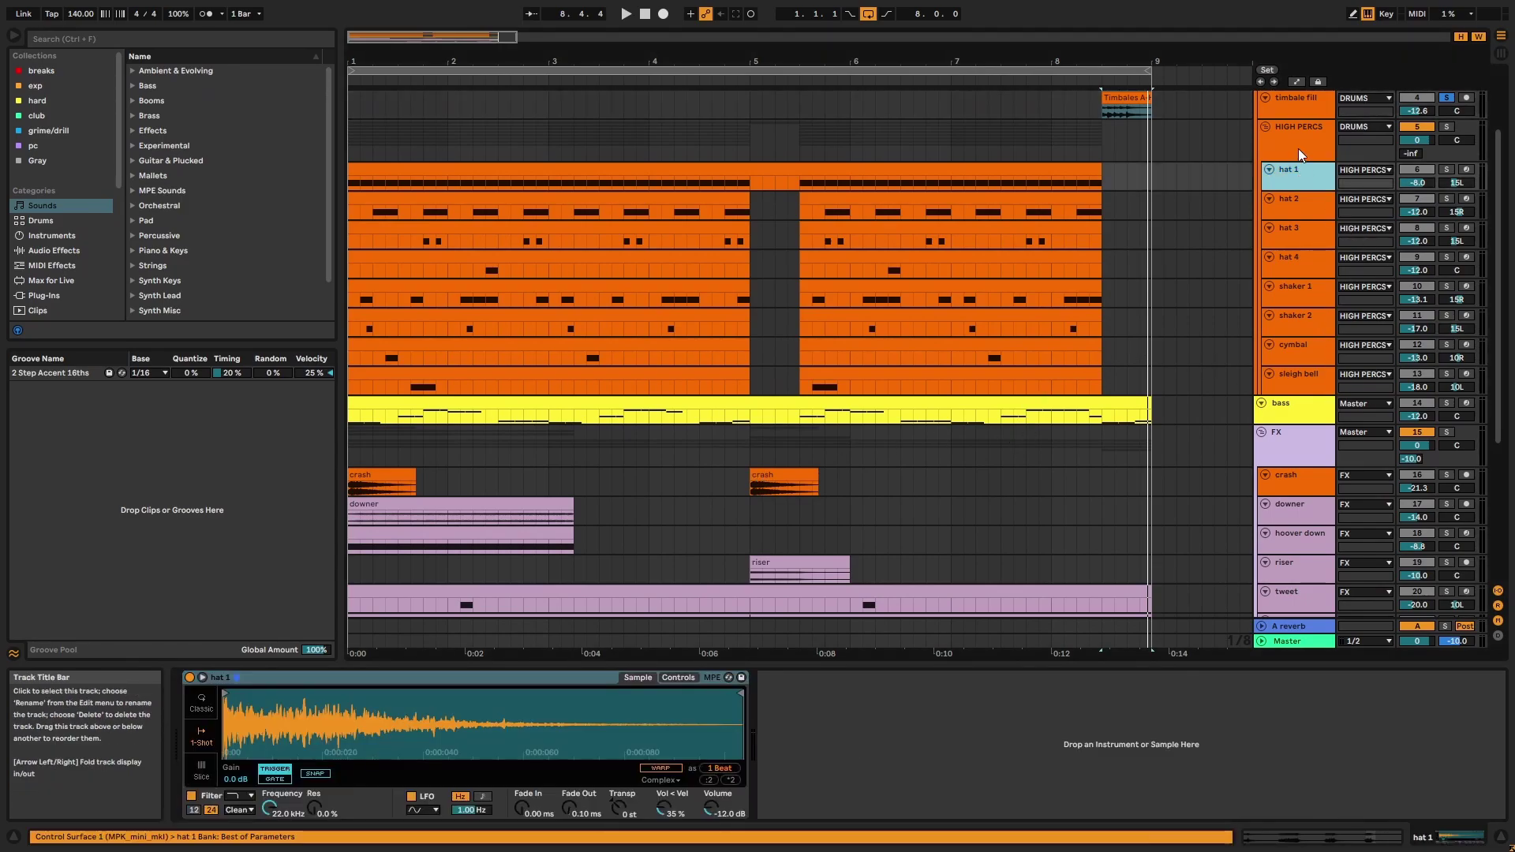
left_click(1299, 146)
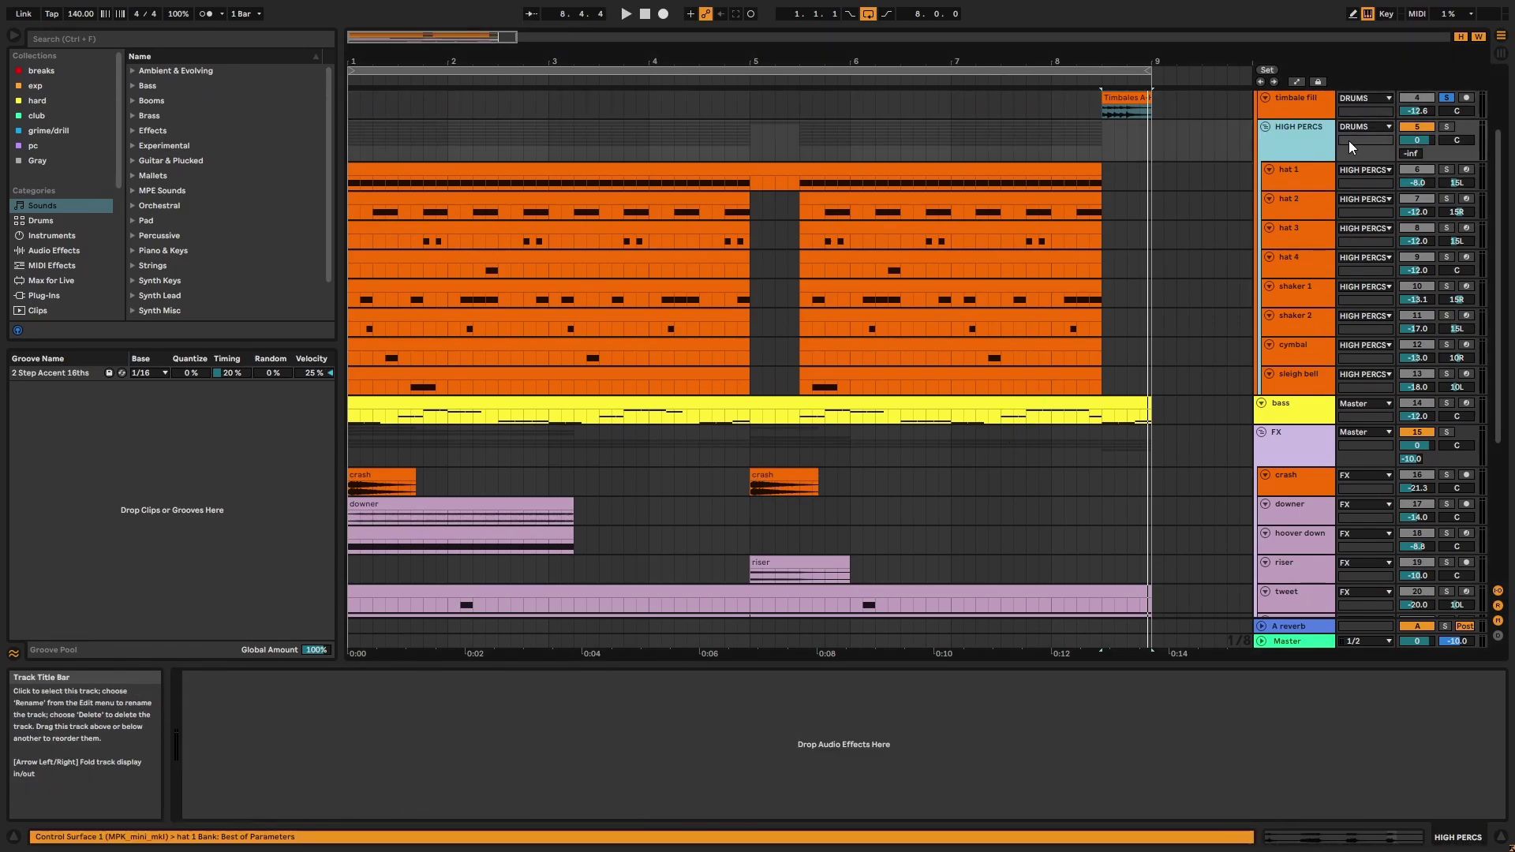
left_click(1447, 126)
left_click(739, 180)
key("space")
scroll(789, 221, "up", 2)
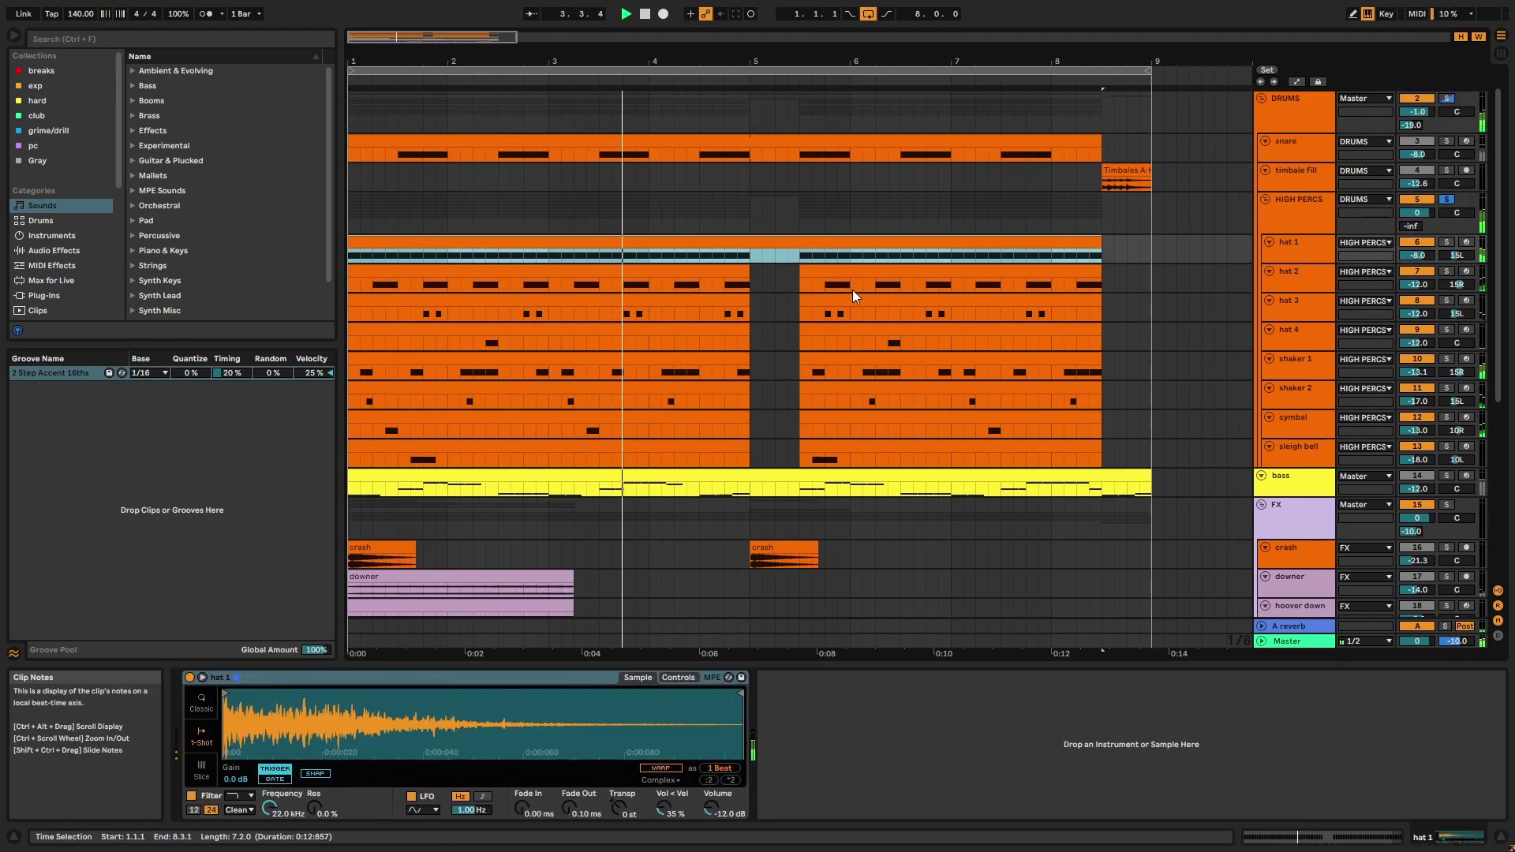
Solo hat 1 and inspect its notes in the maximized editor
left_click(1282, 243)
left_click(552, 240)
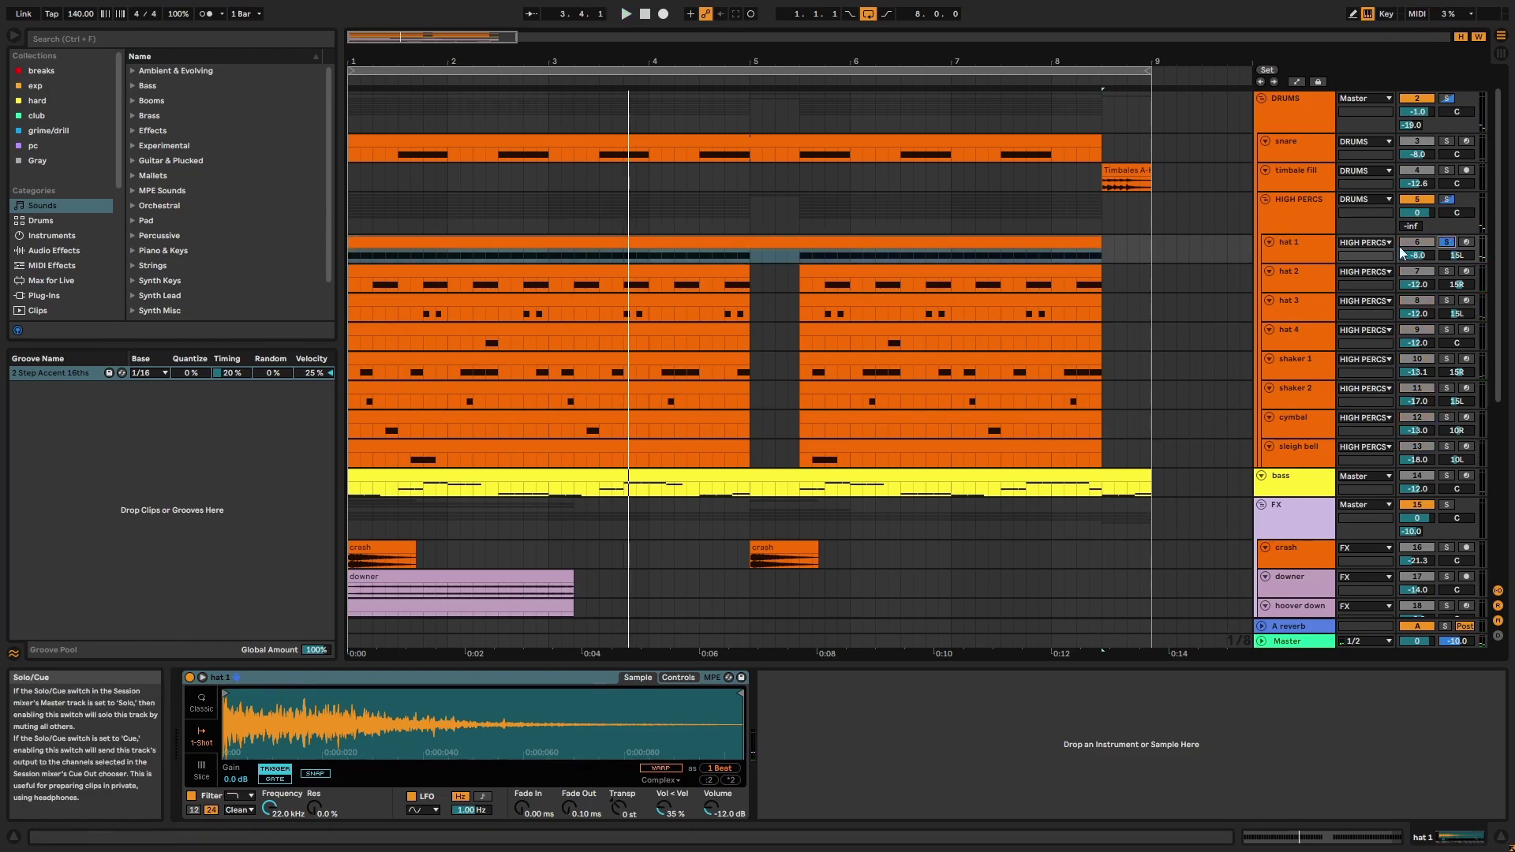
double_click(562, 239)
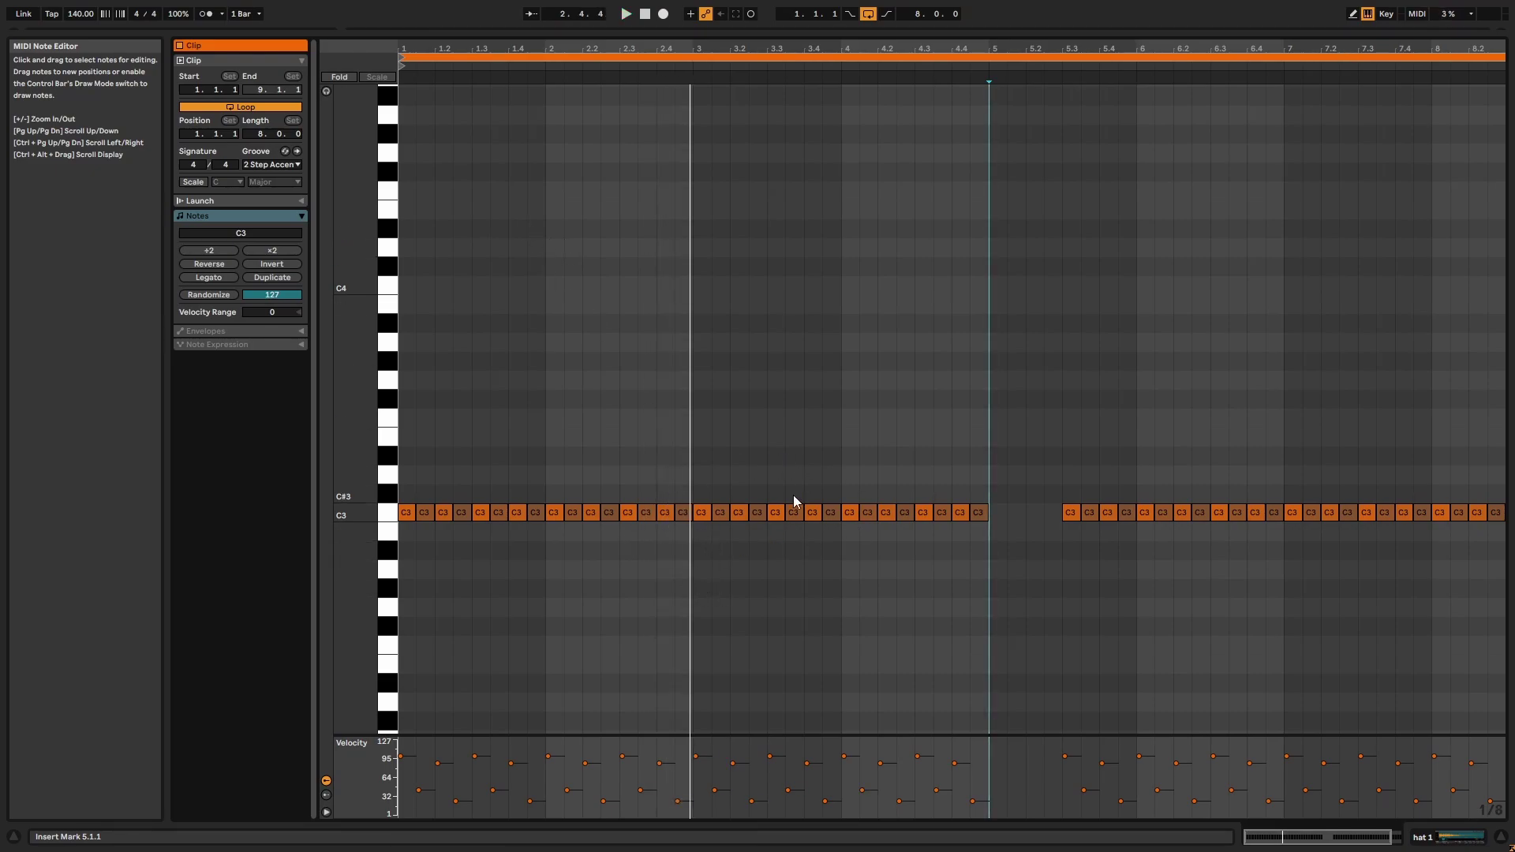
key("ctrl+alt+e")
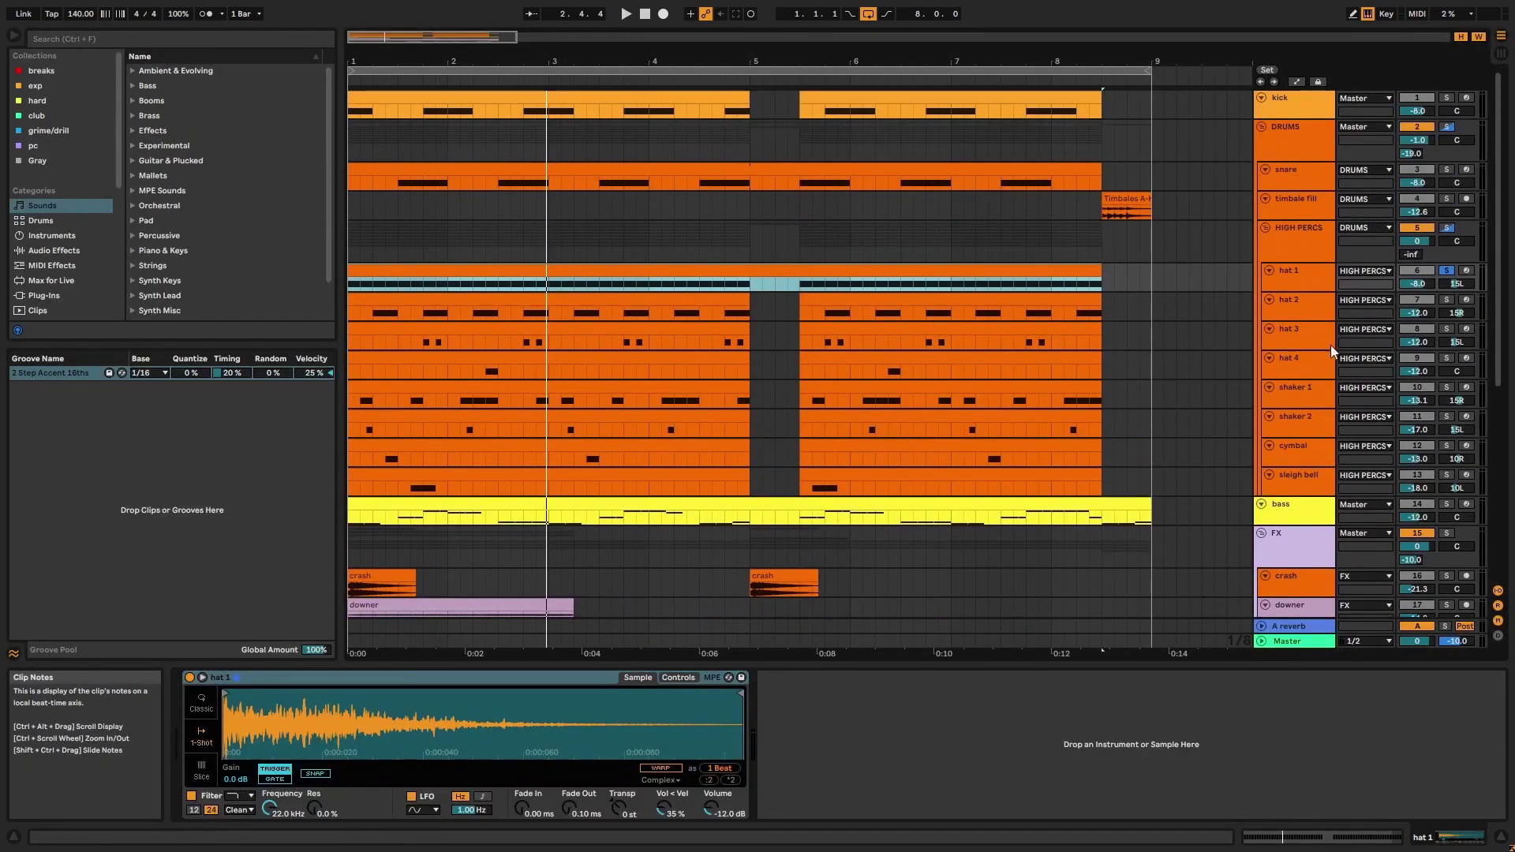
Solo hat 2 and play its repeating C3 note pattern in the full-size editor
left_click(1306, 300)
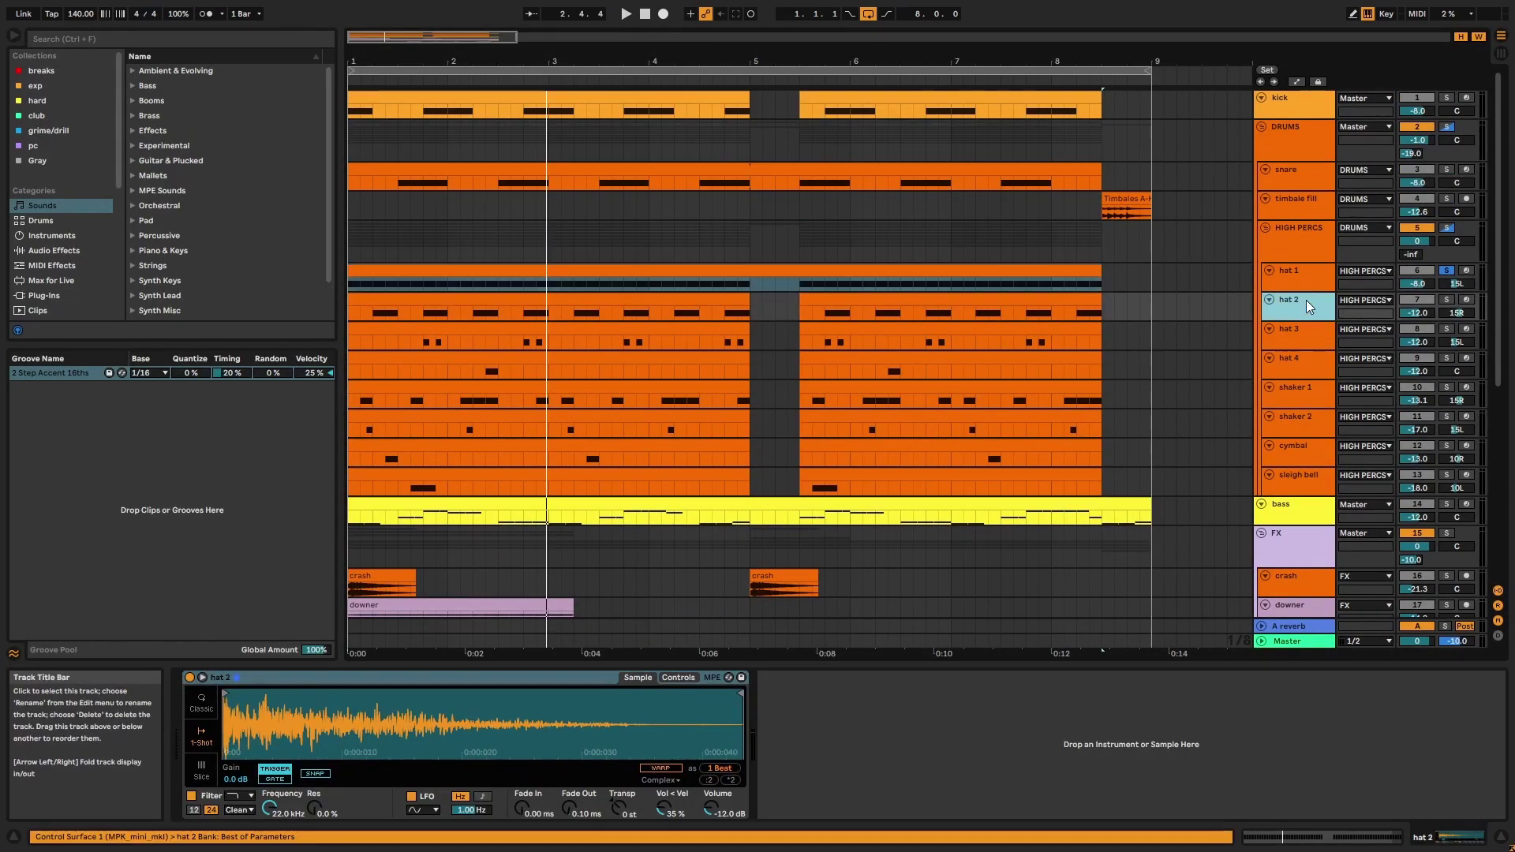
left_click(1451, 300)
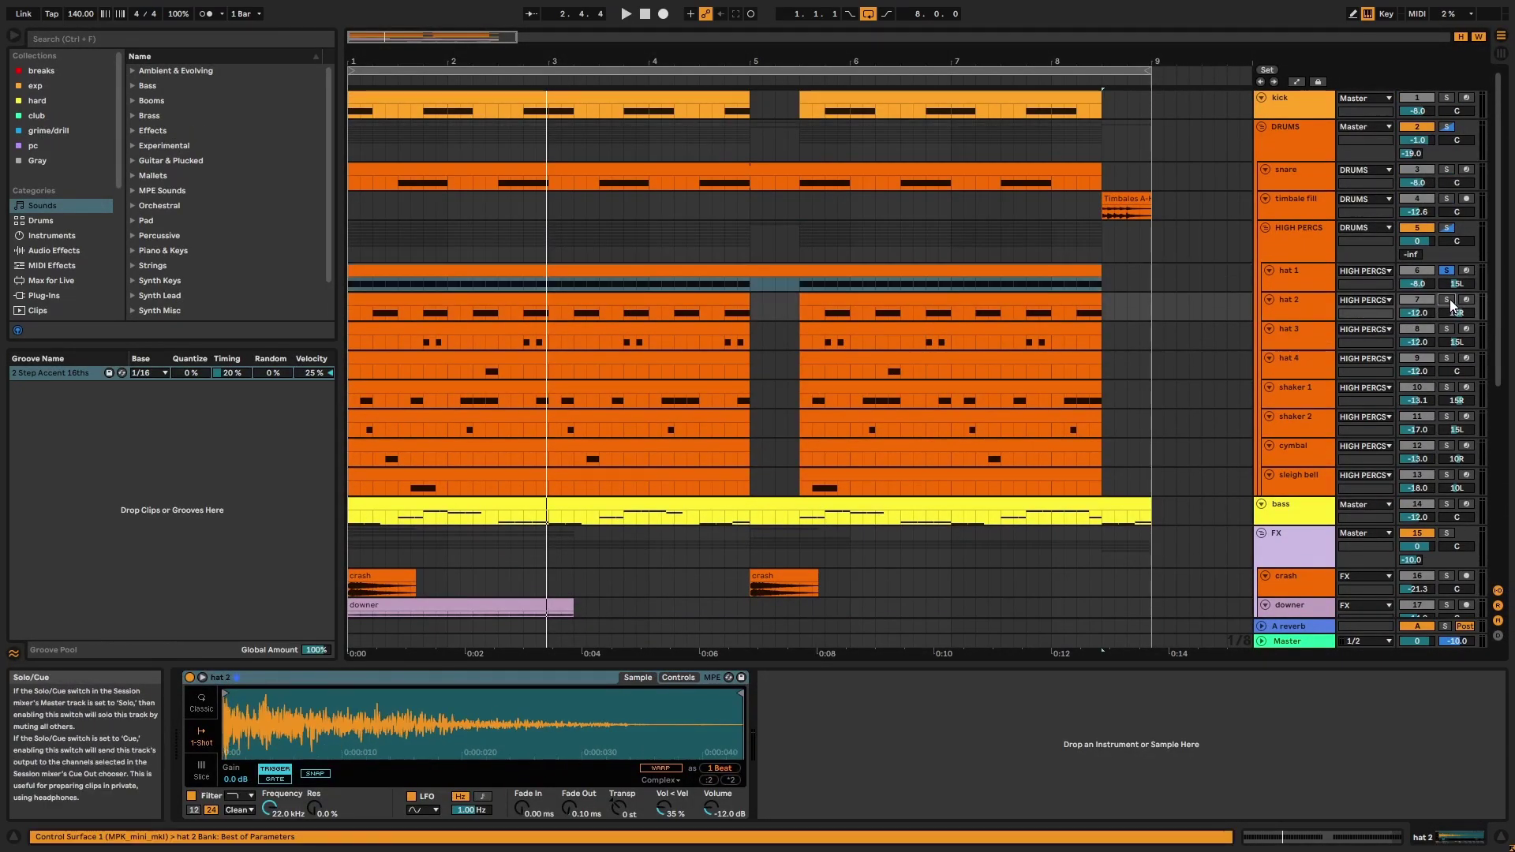
left_click(740, 300)
key("ctrl+alt+e")
key("space")
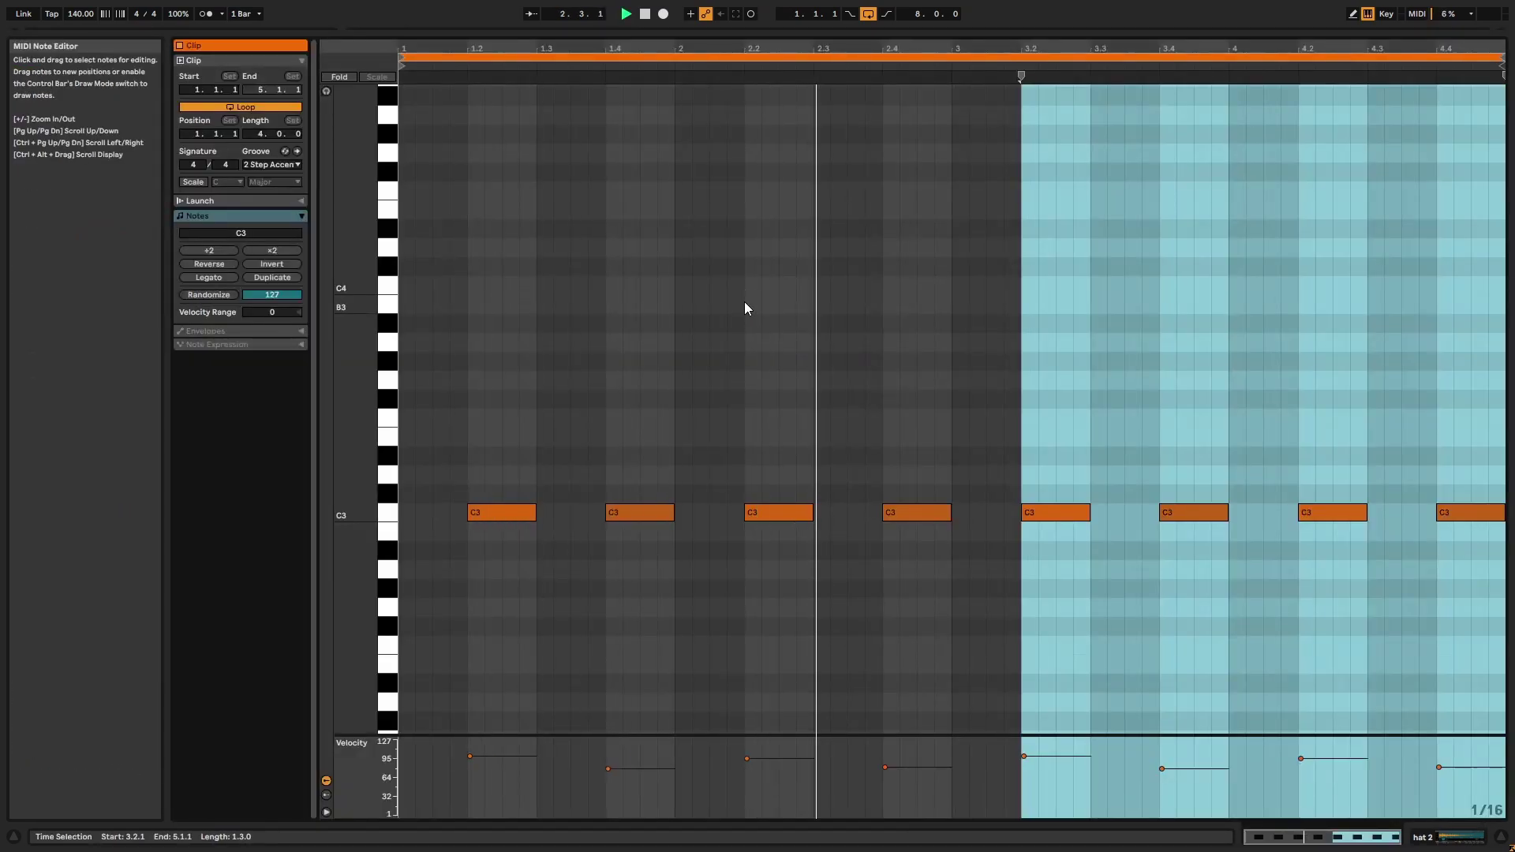
key("ctrl+alt+e")
Solo hat 3 and hat 4 and view both clips' notes in the editor
left_click(1310, 253)
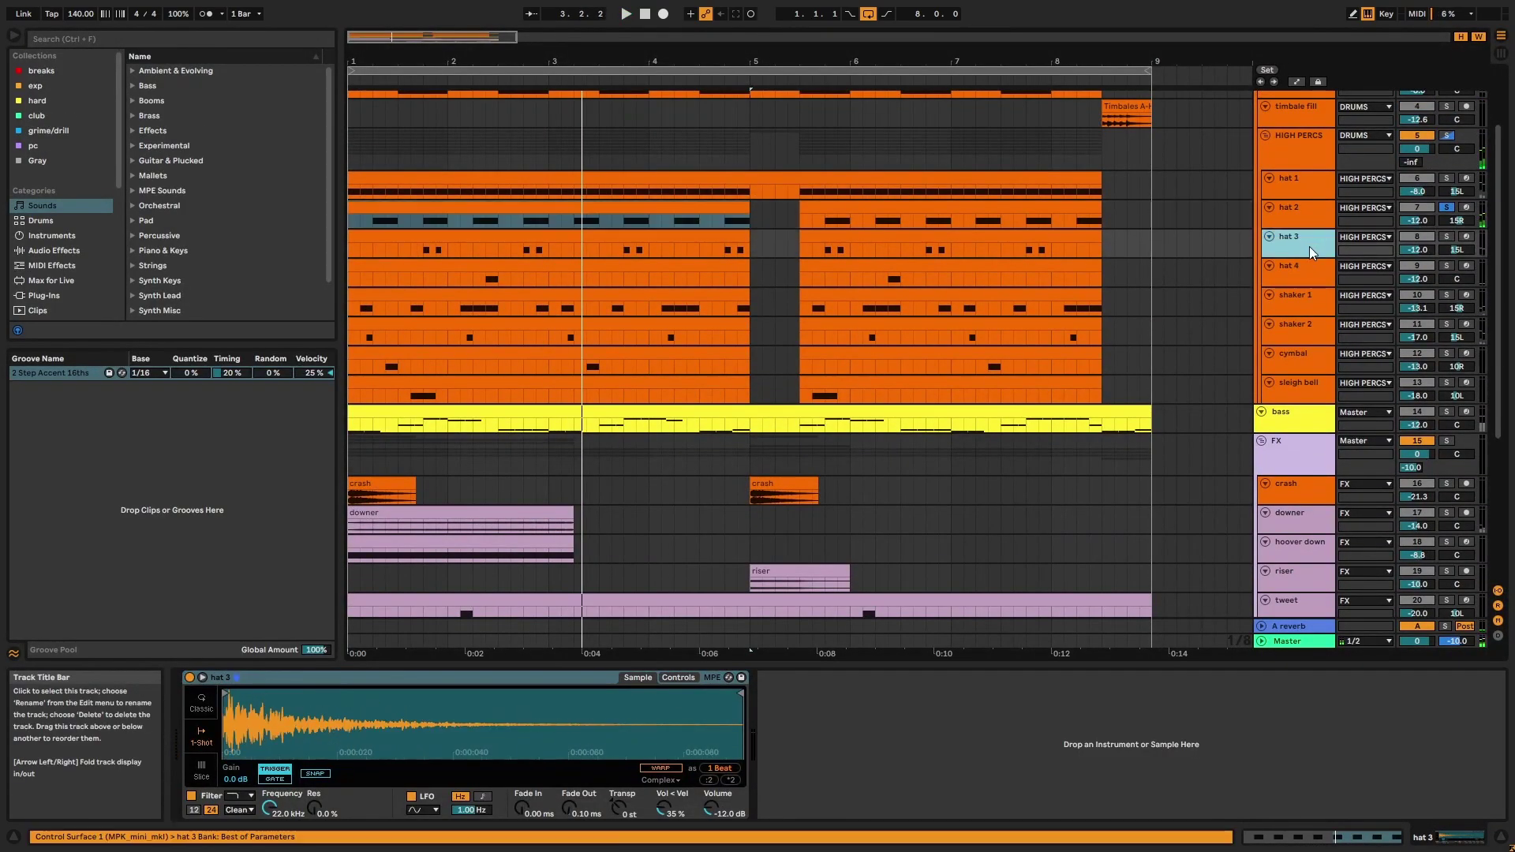
left_click(1333, 268, "shift")
left_click(1447, 236)
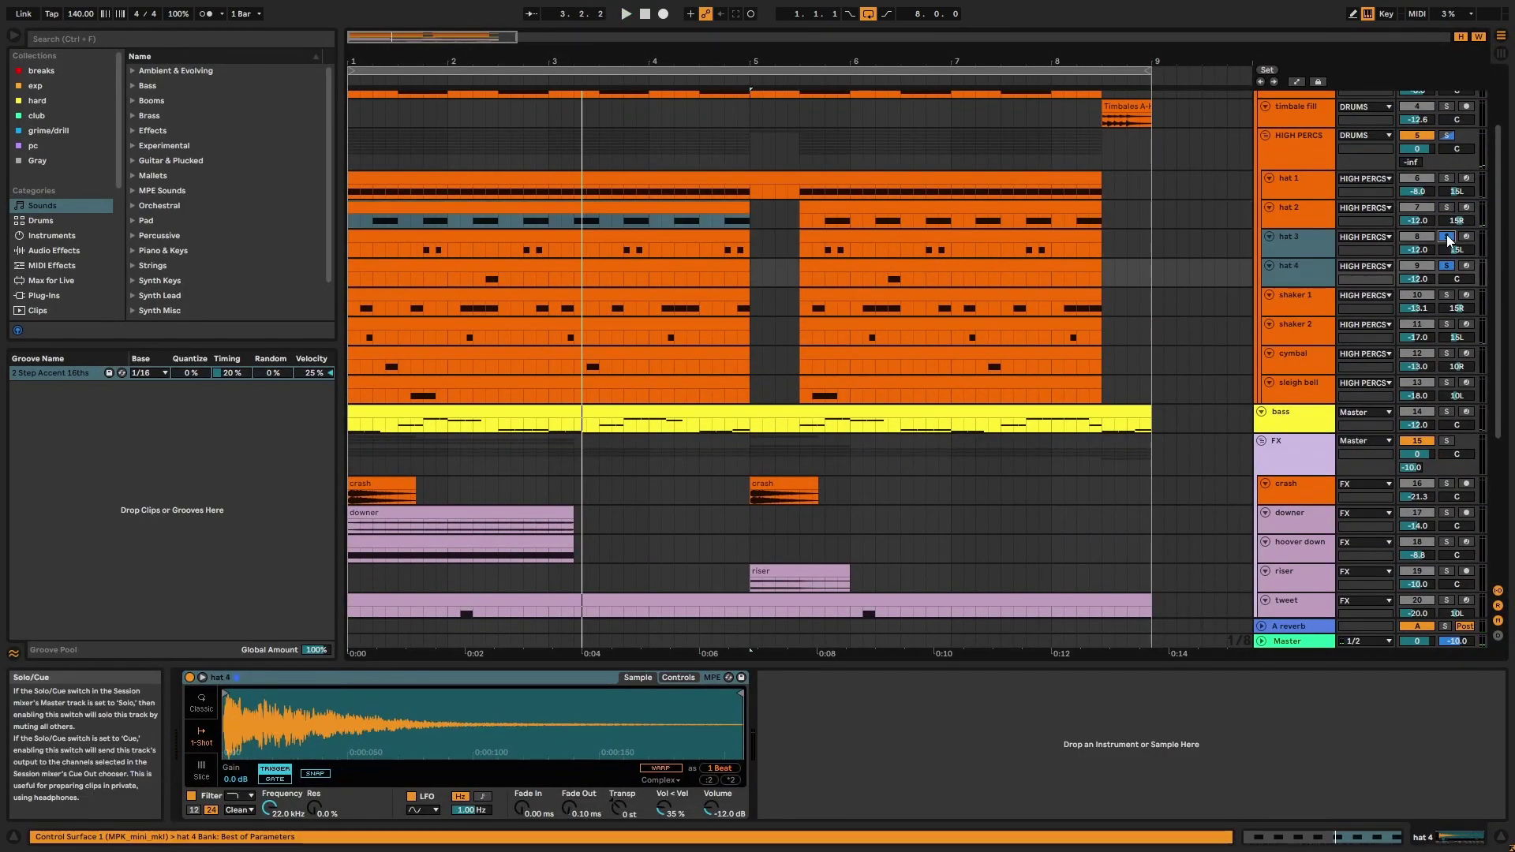
left_click(632, 237)
left_click(631, 272, "shift")
key("ctrl+alt+e")
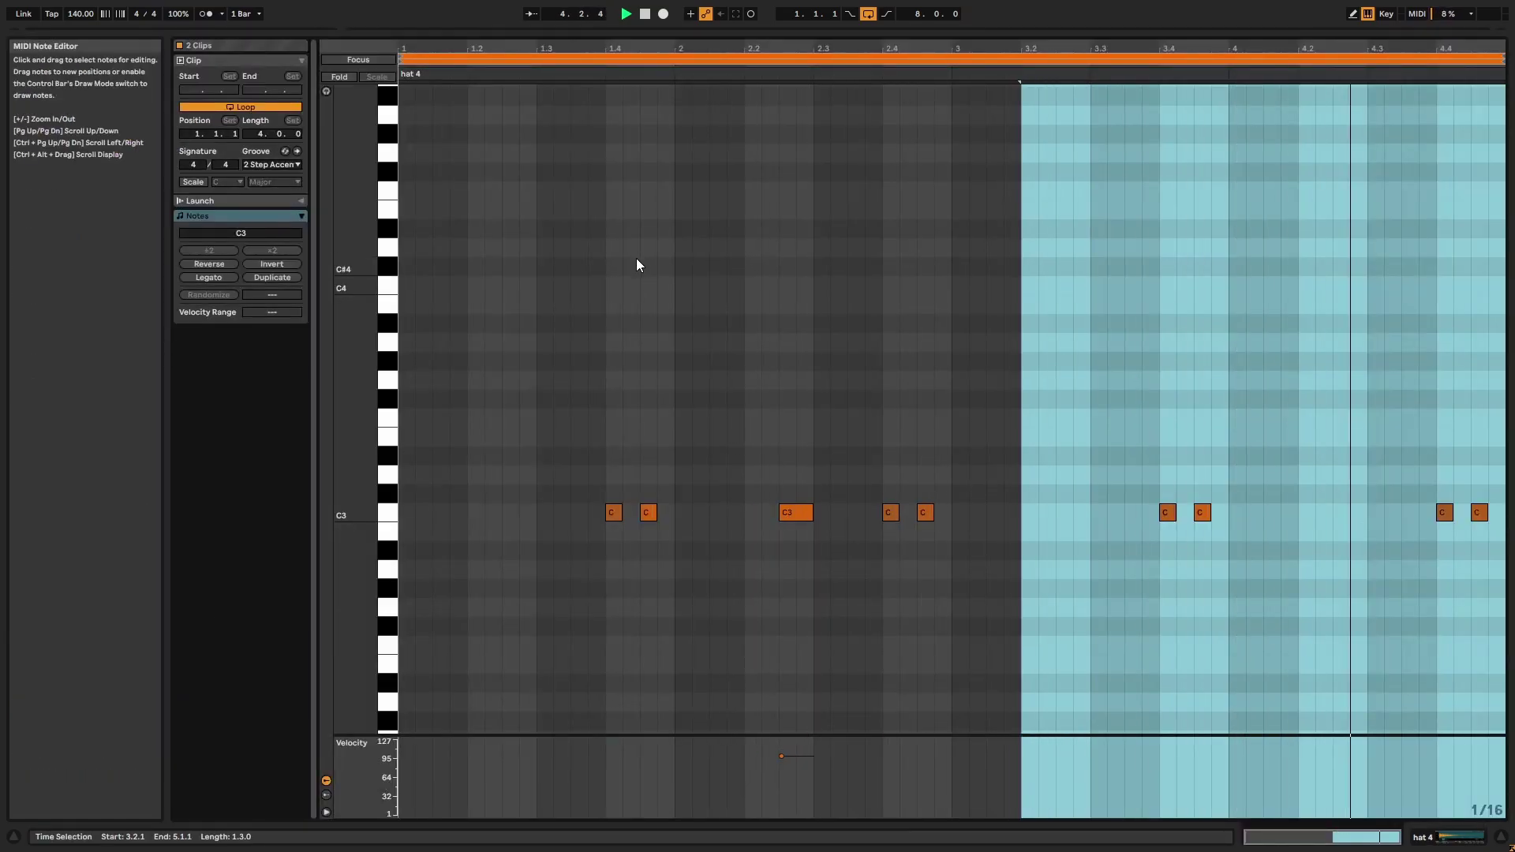
key("ctrl+alt+e")
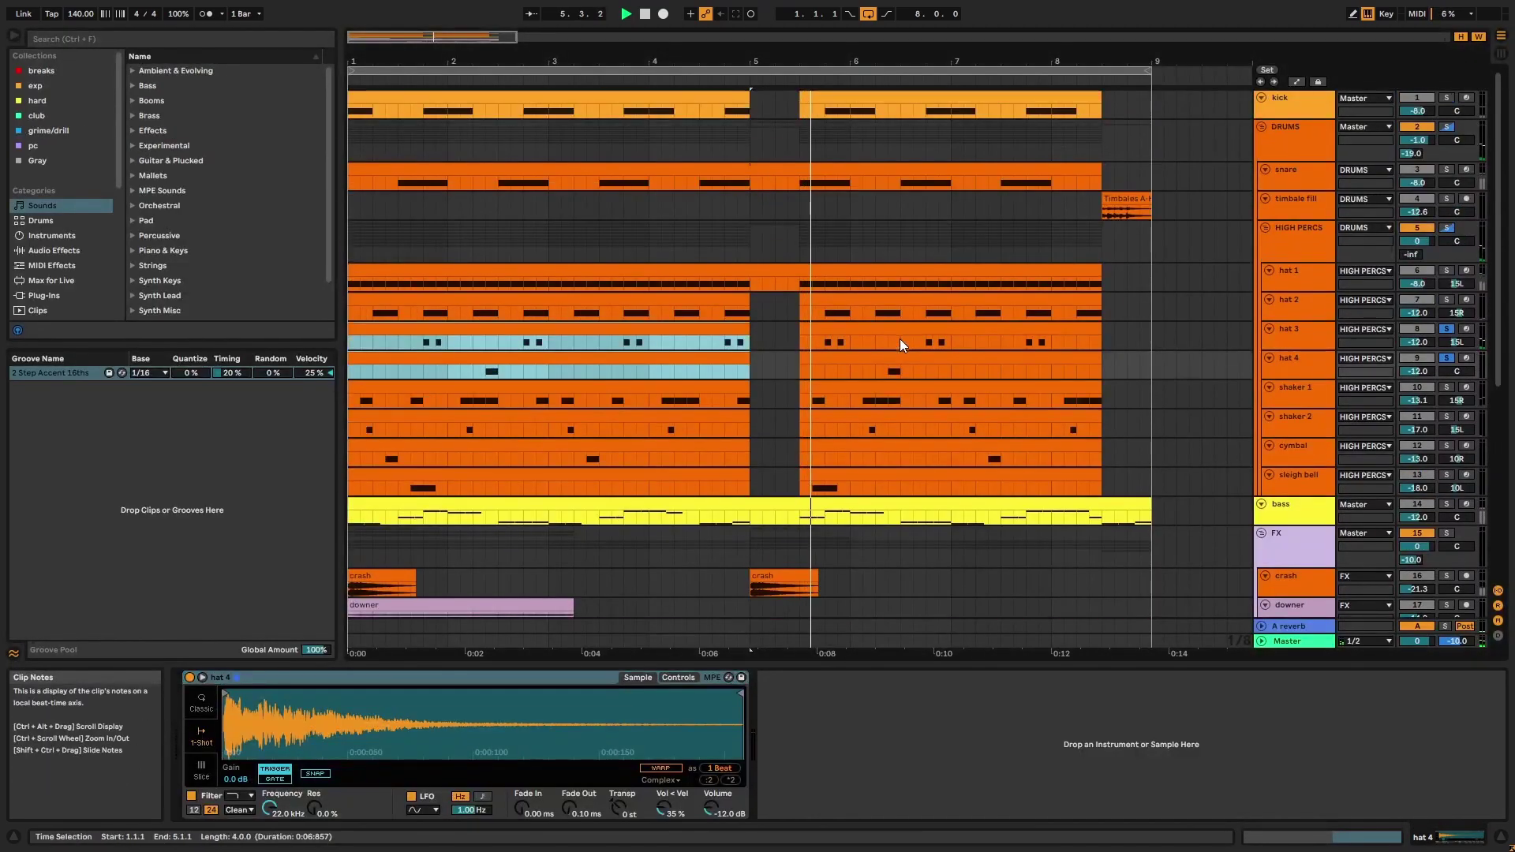
Play the hat 4 part from 2.2.3, then stop playback
left_click(1313, 368)
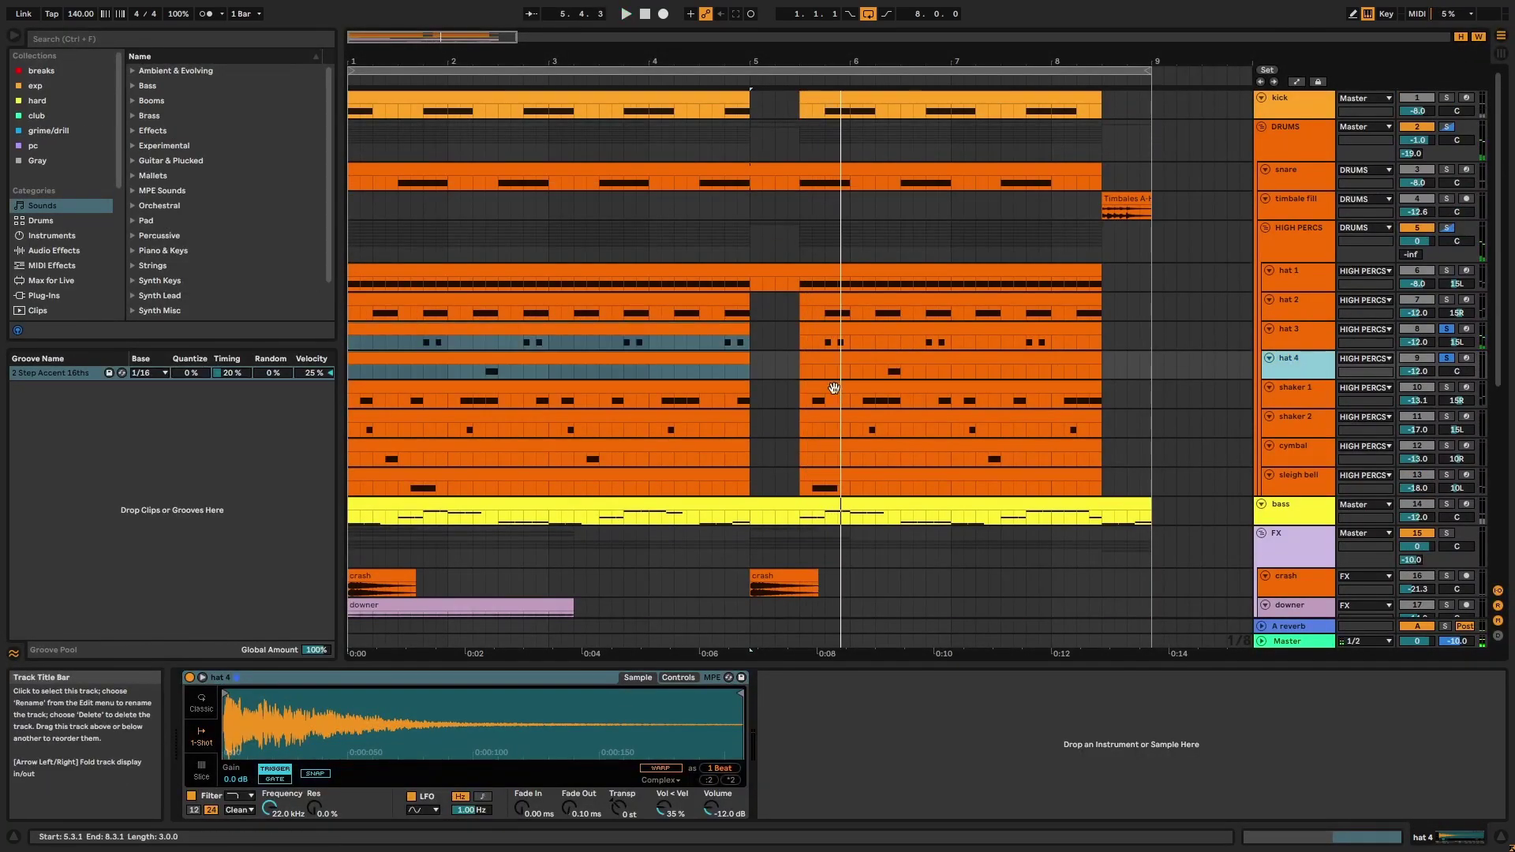
key("space")
left_click(486, 371)
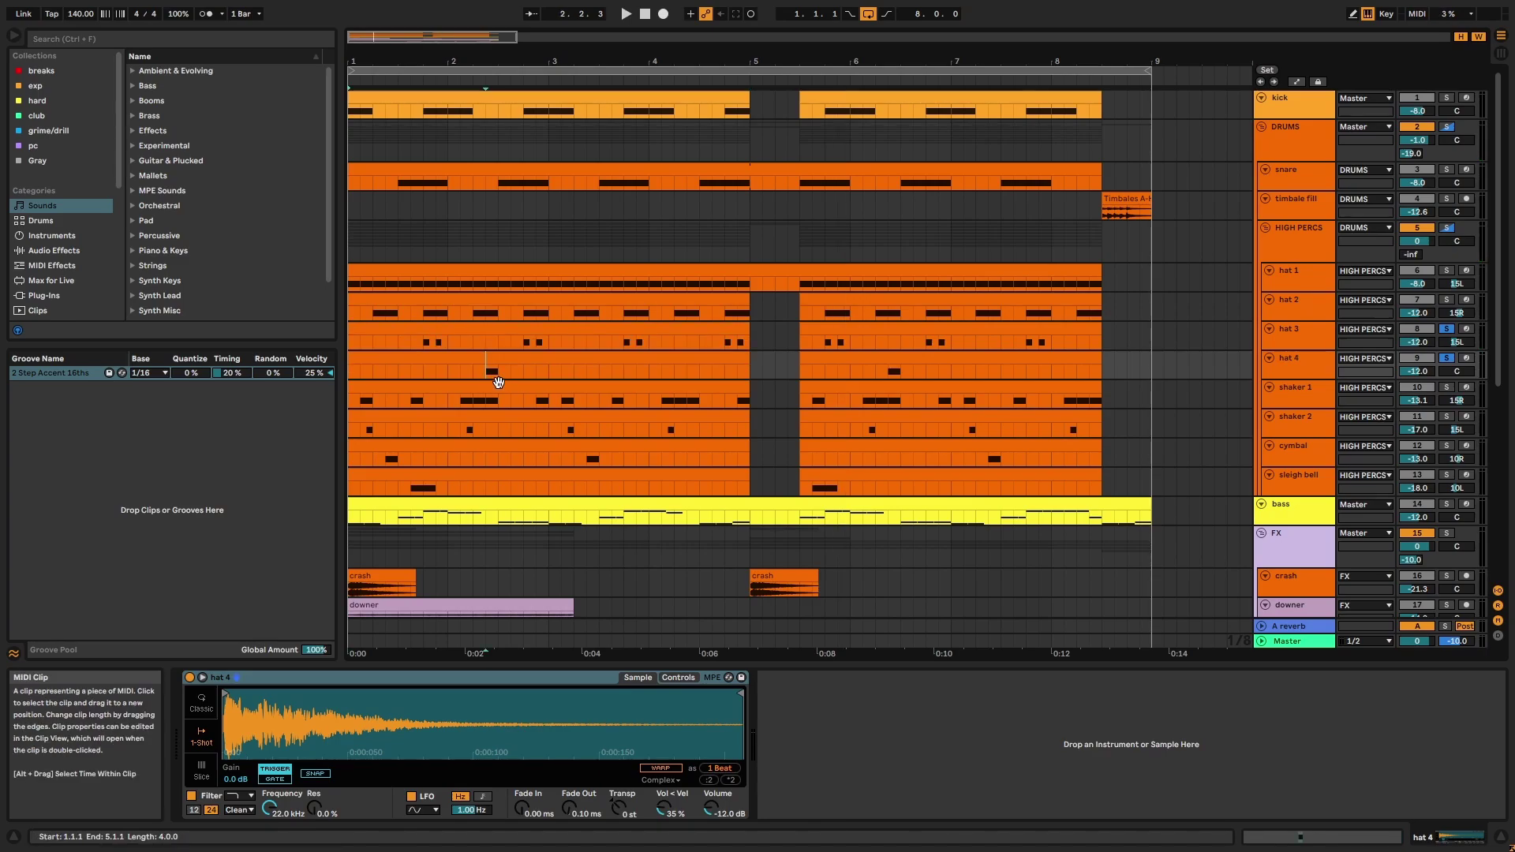
key("space")
left_click(485, 371)
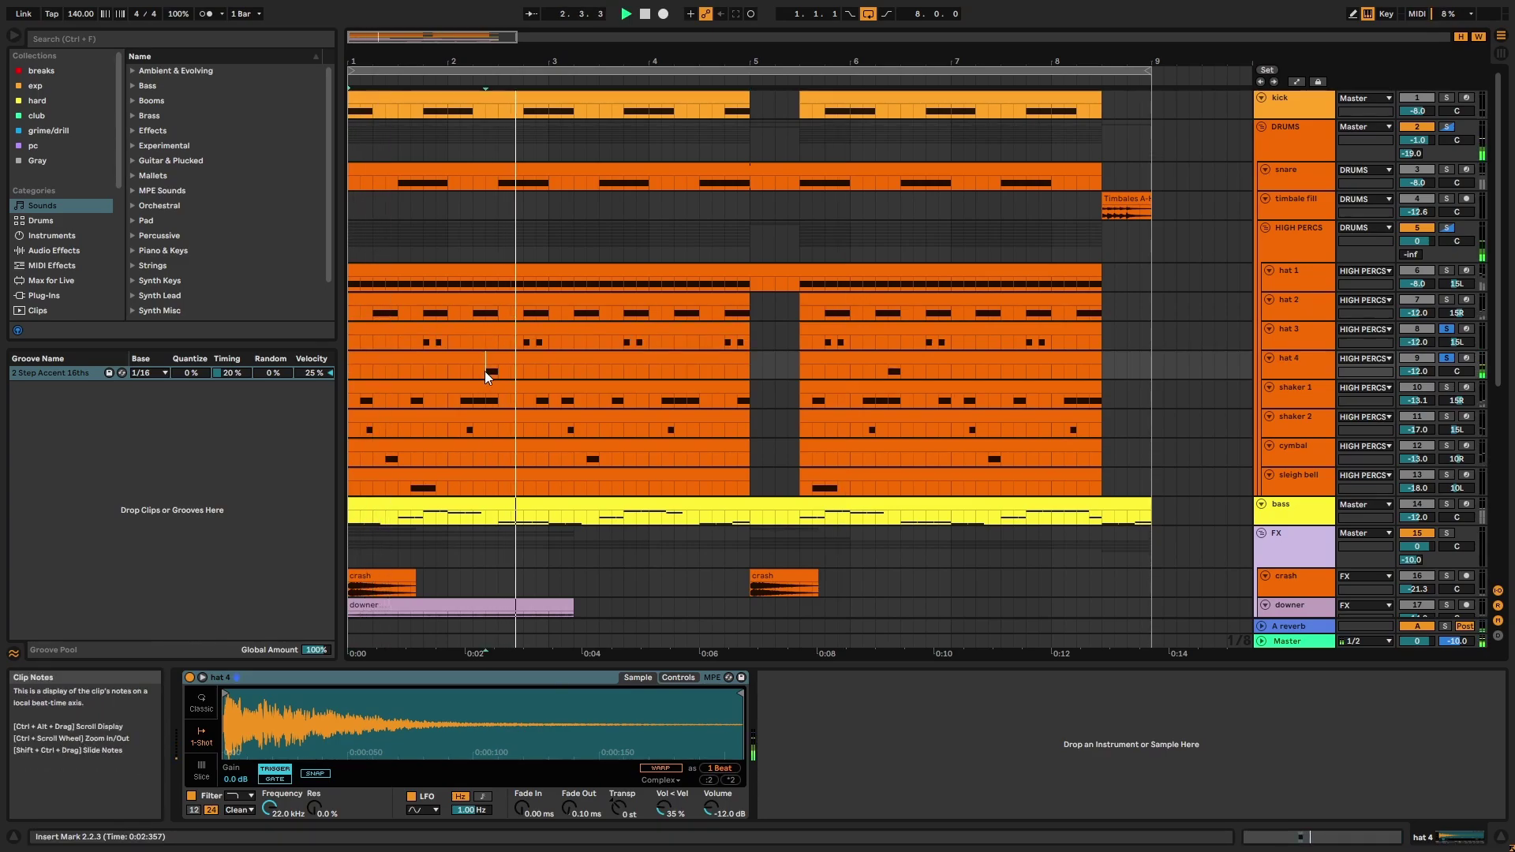
key("space")
Solo shaker 1 and shaker 2 and play their notes in the full-screen editor
left_click(553, 404)
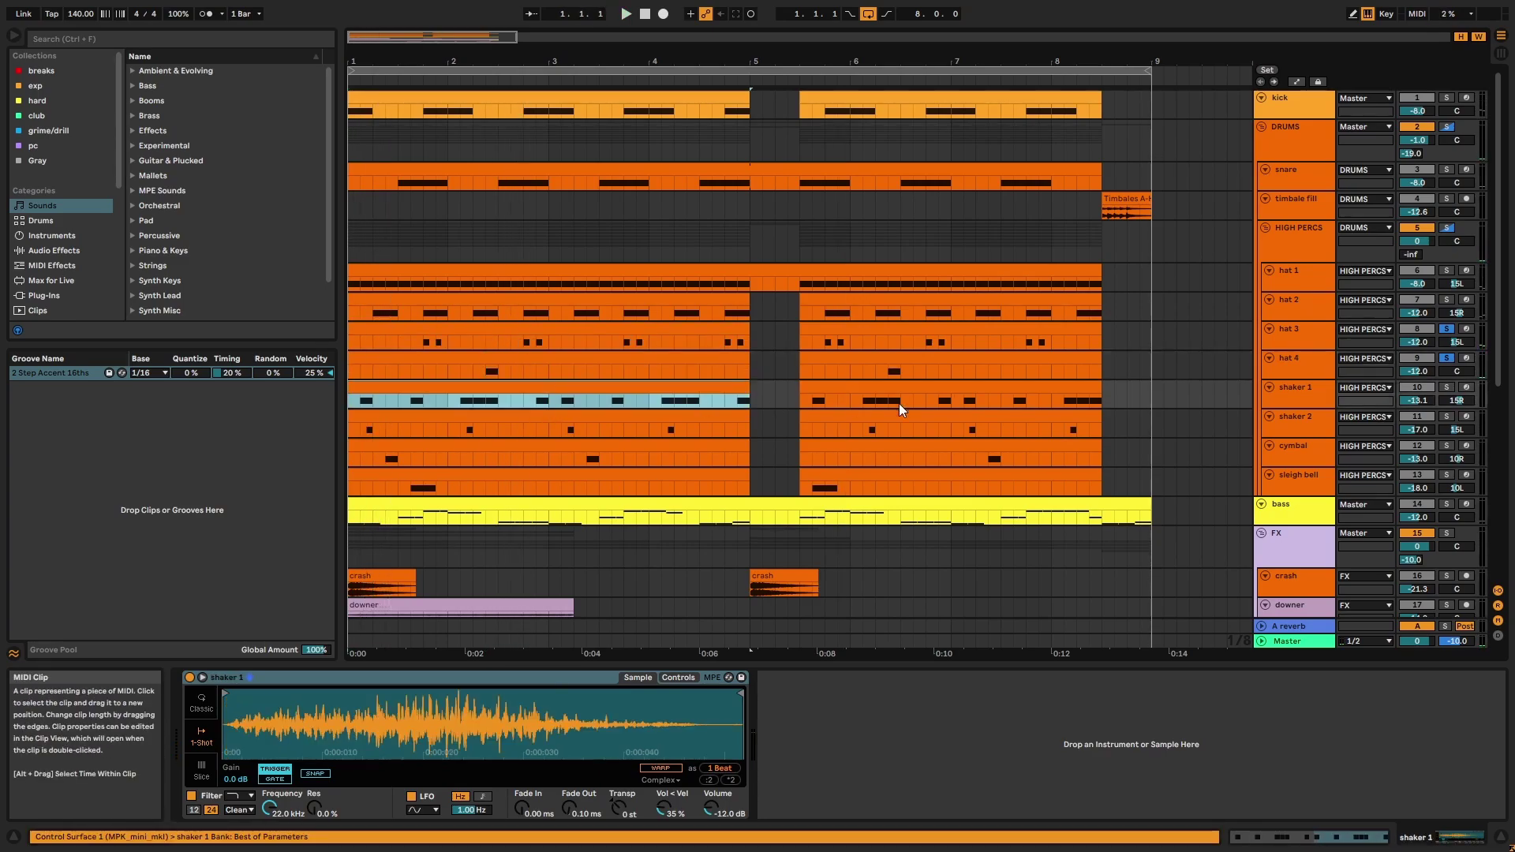
left_click(1325, 396)
left_click(1300, 424, "shift")
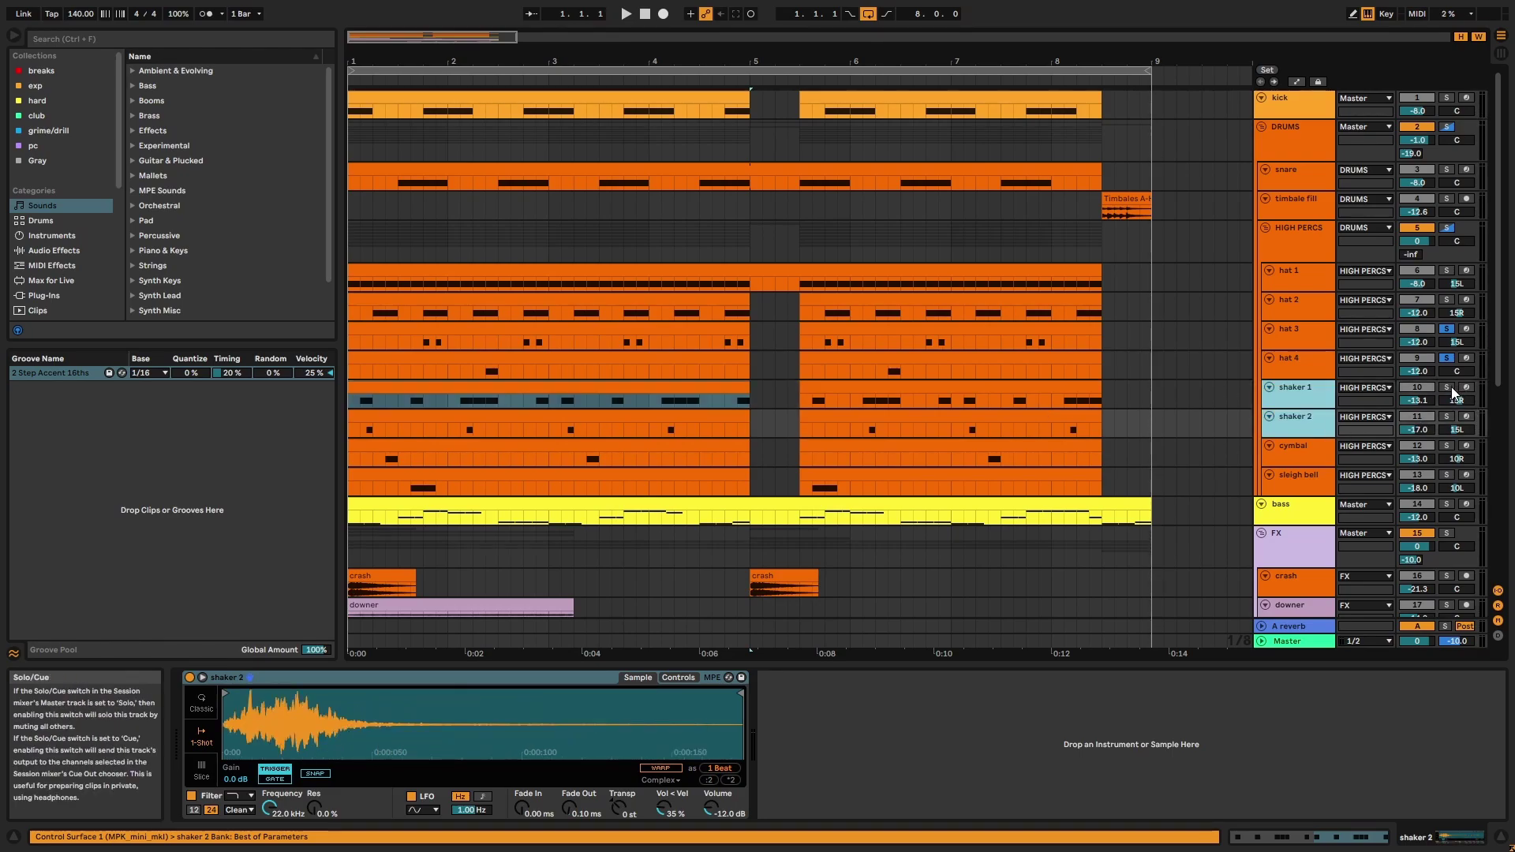
left_click(1452, 386)
left_click(713, 402)
left_click(716, 411, "shift")
key("ctrl+alt+e")
key("space")
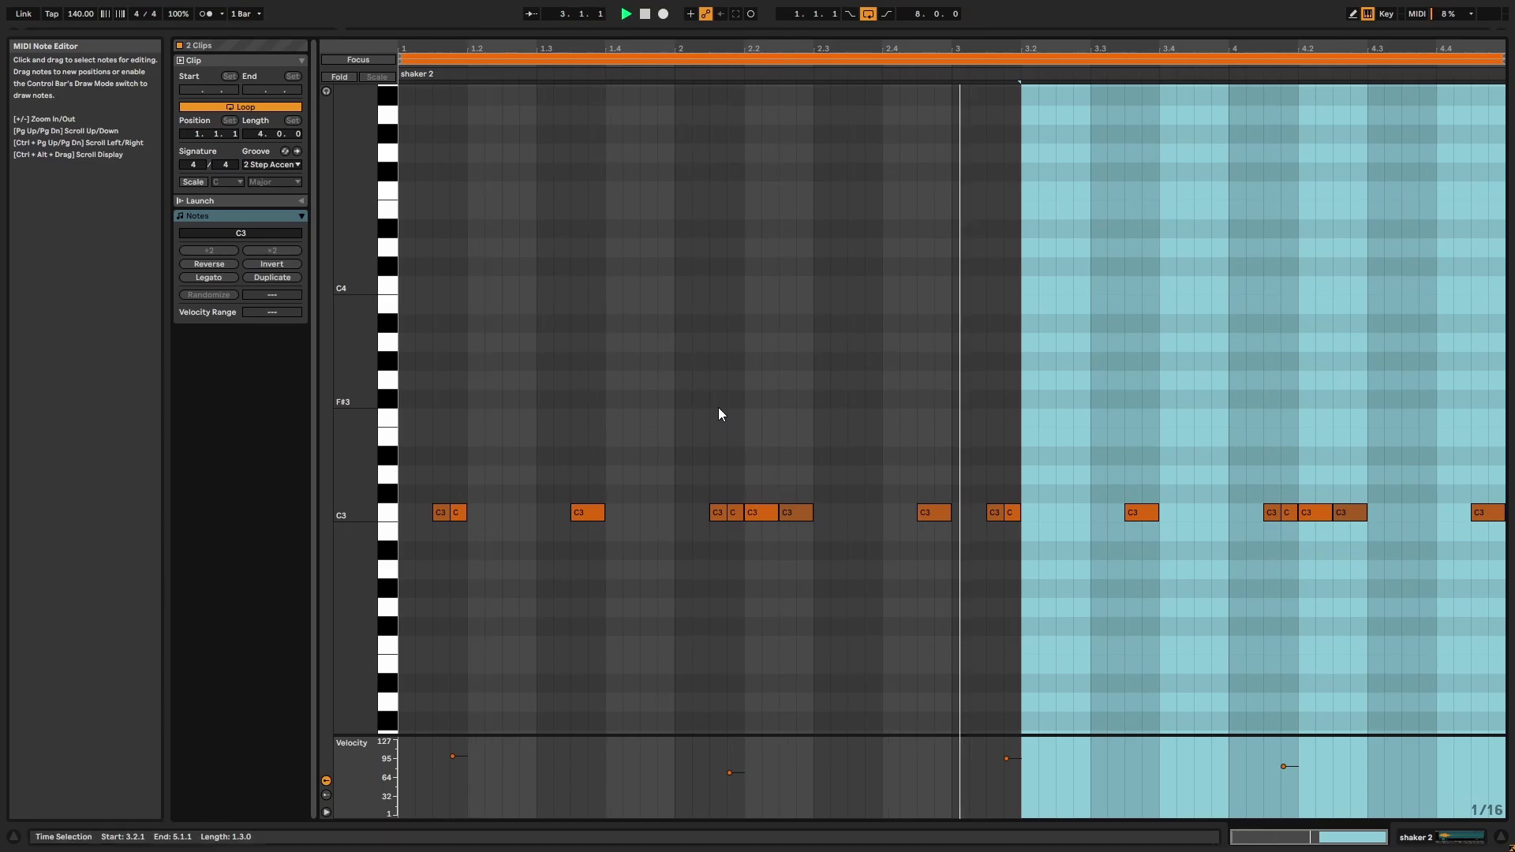
key("ctrl+alt+e")
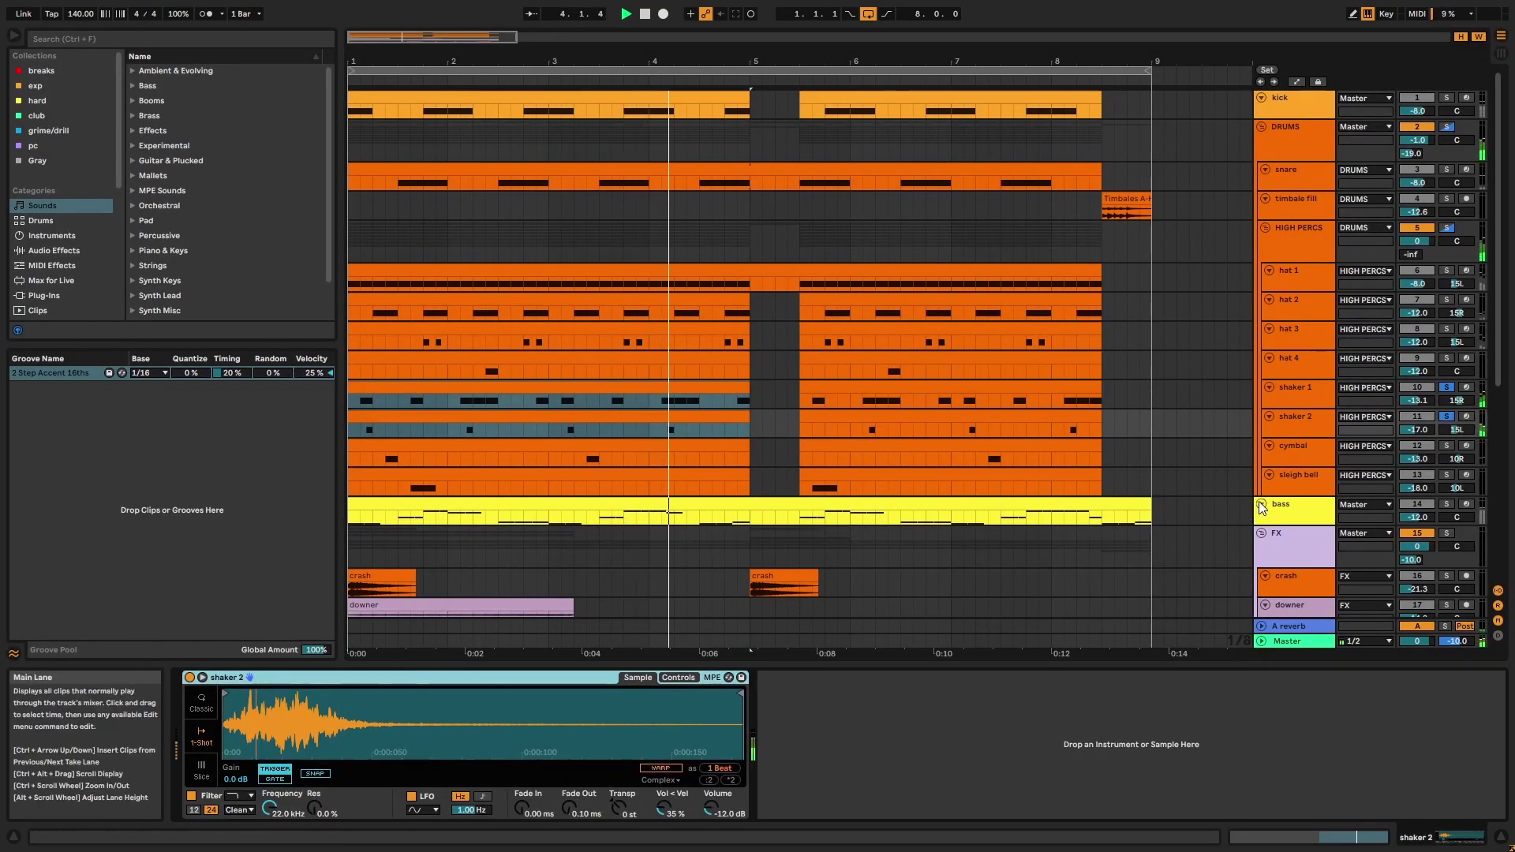
Solo the cymbal and sleigh bell tracks and play them from bar 1
left_click(1305, 453)
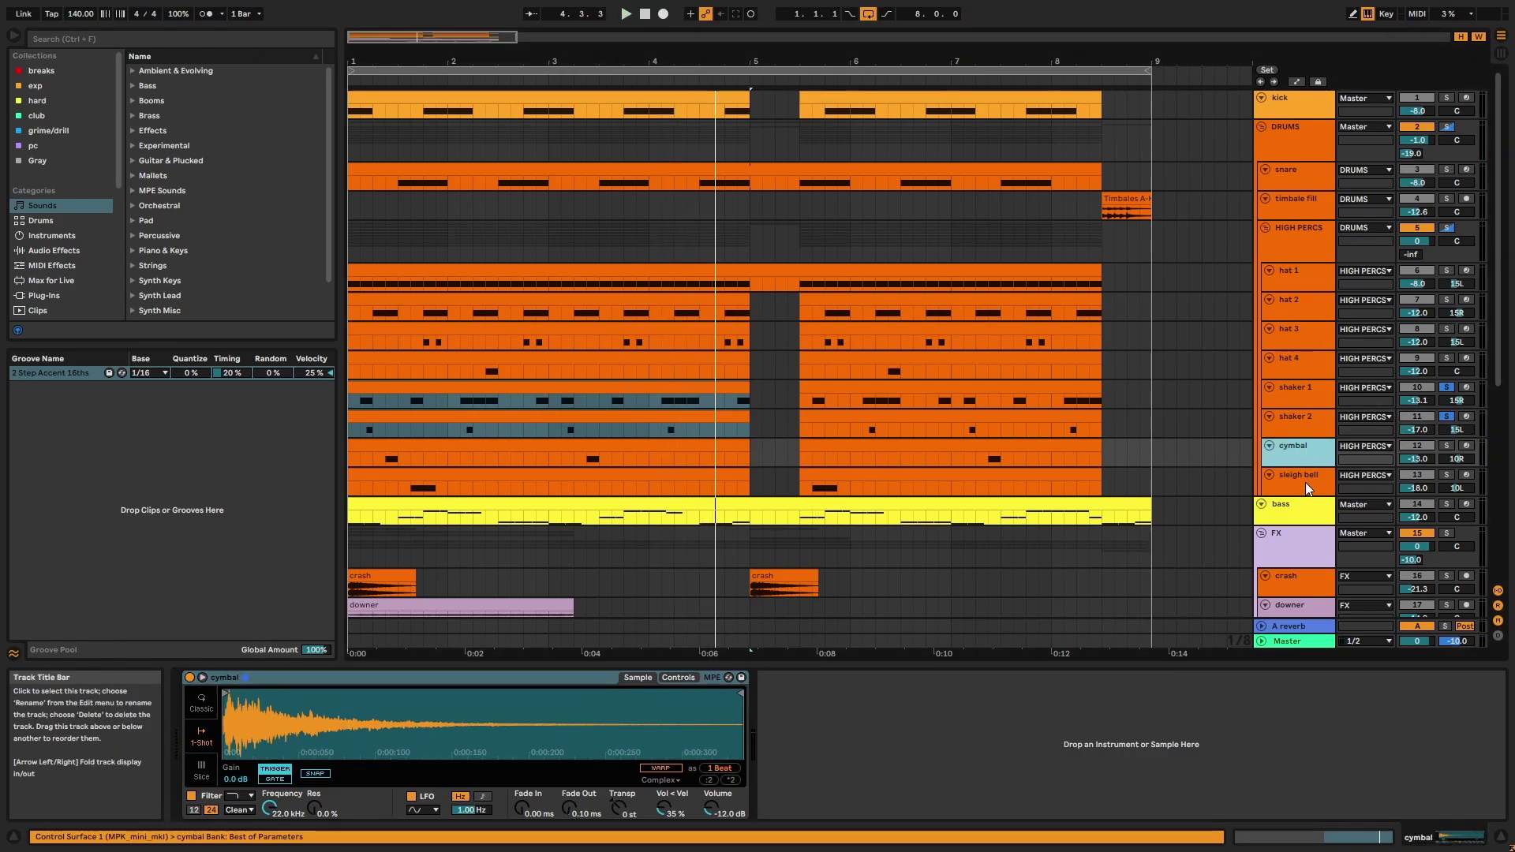
left_click(1305, 481)
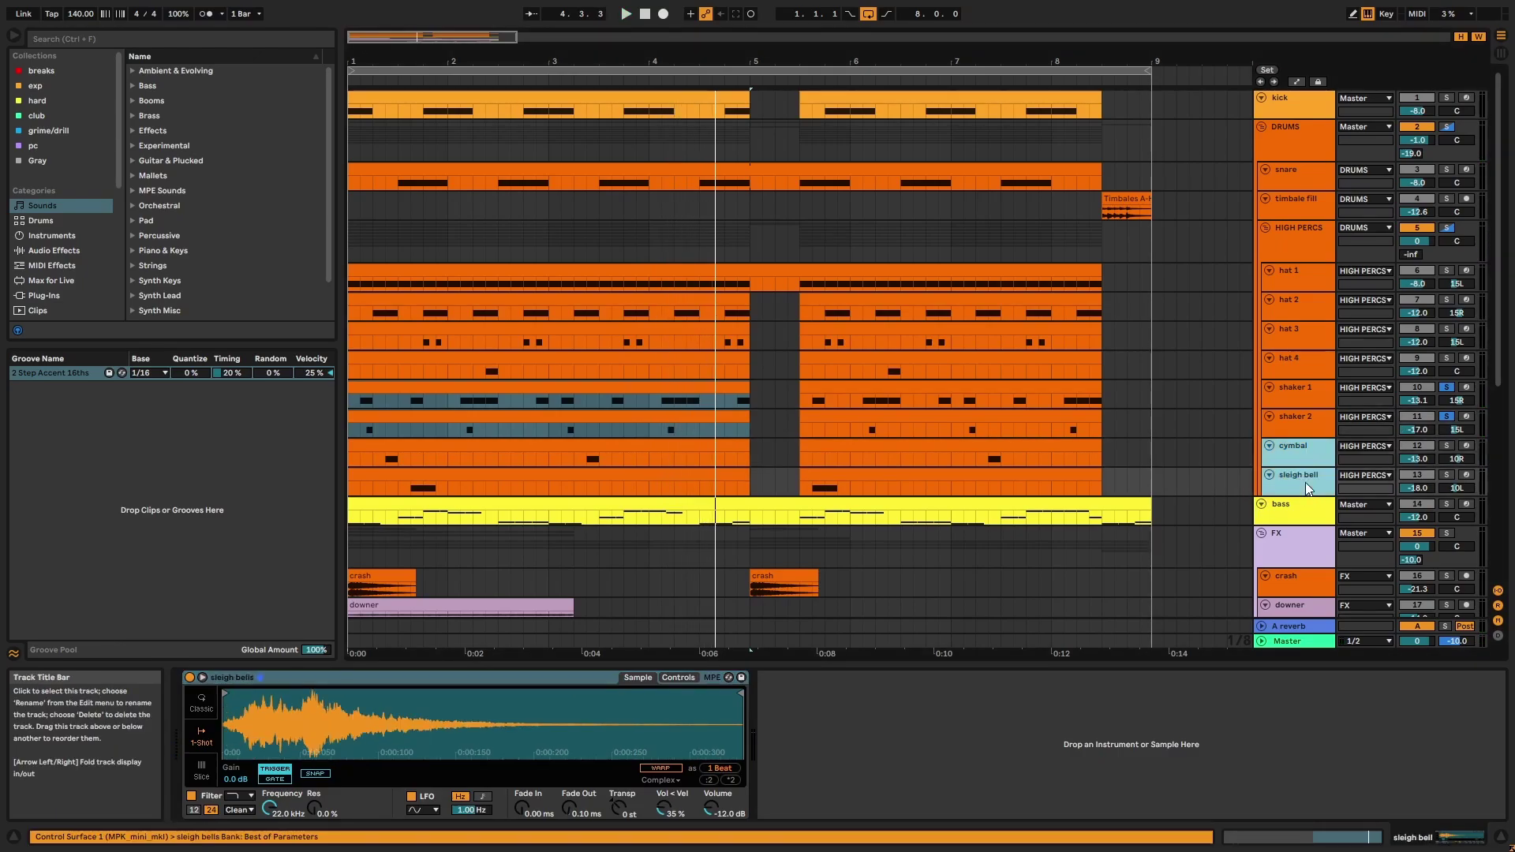
left_click(1447, 447)
left_click(727, 444)
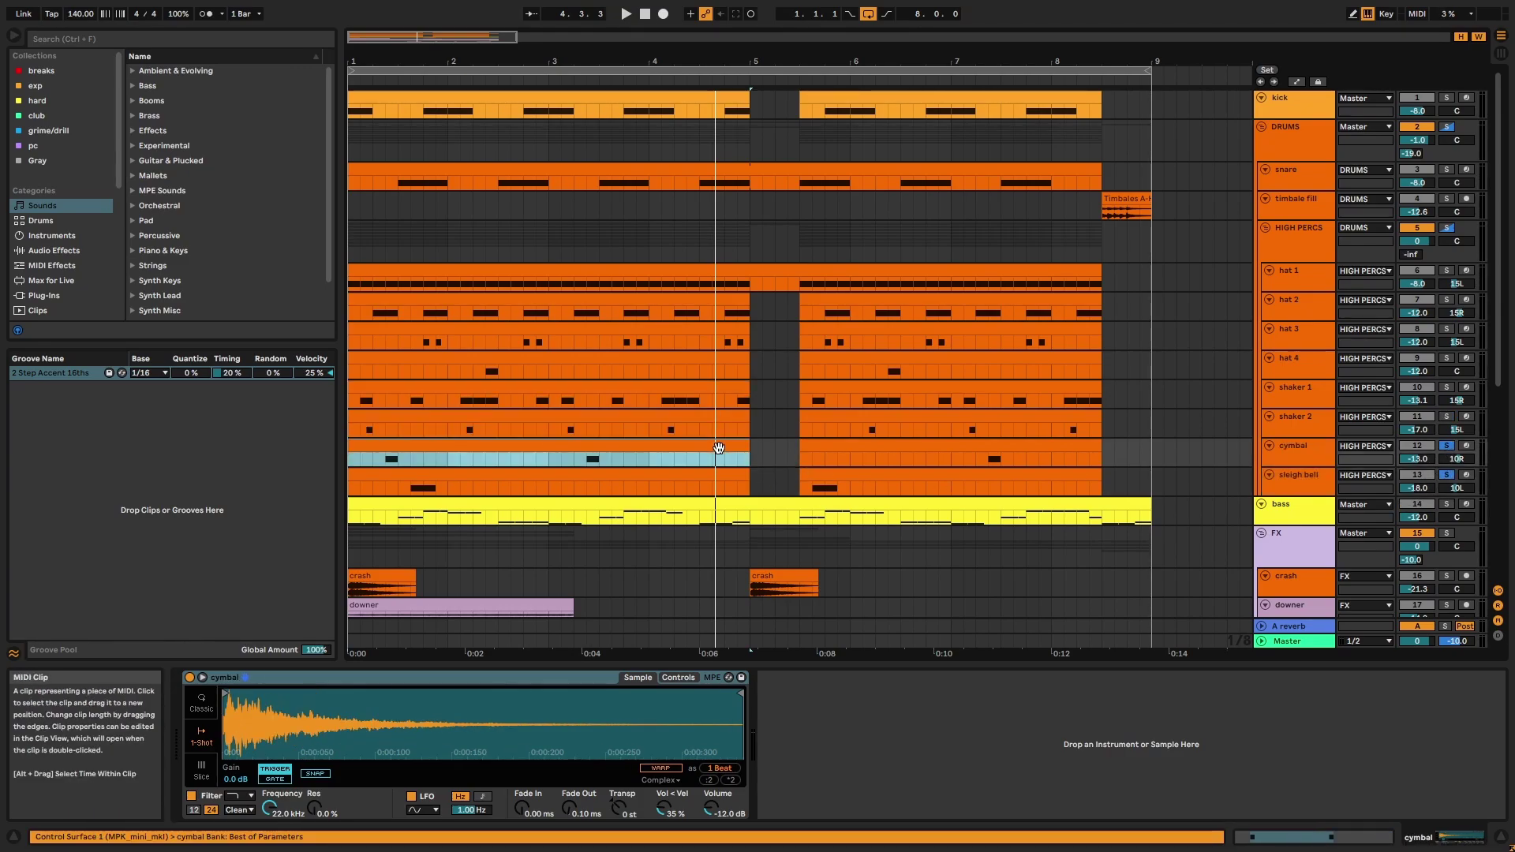
key("space")
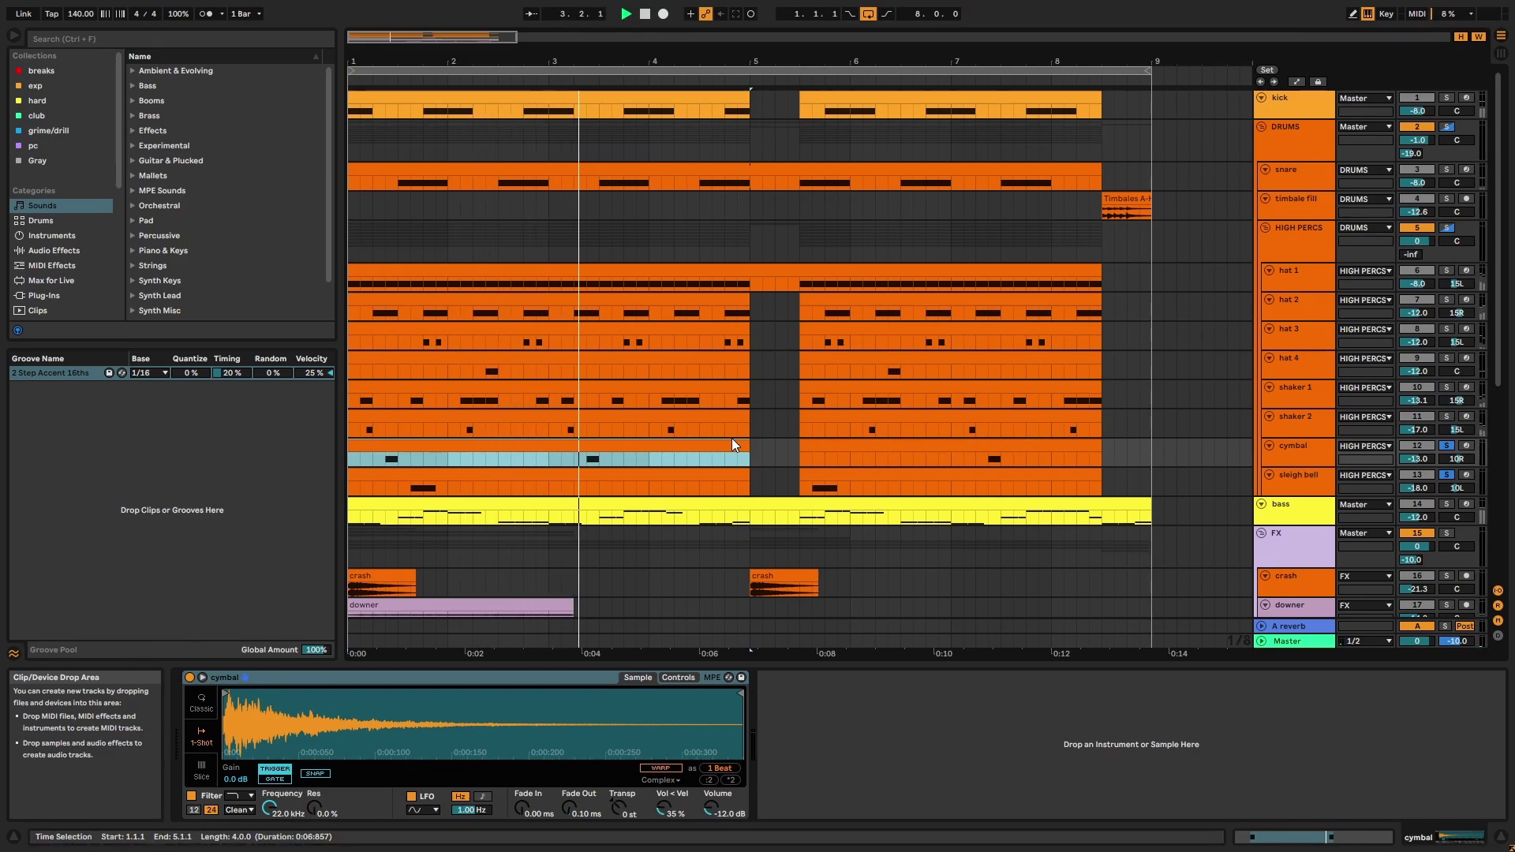
key("space")
key("space")
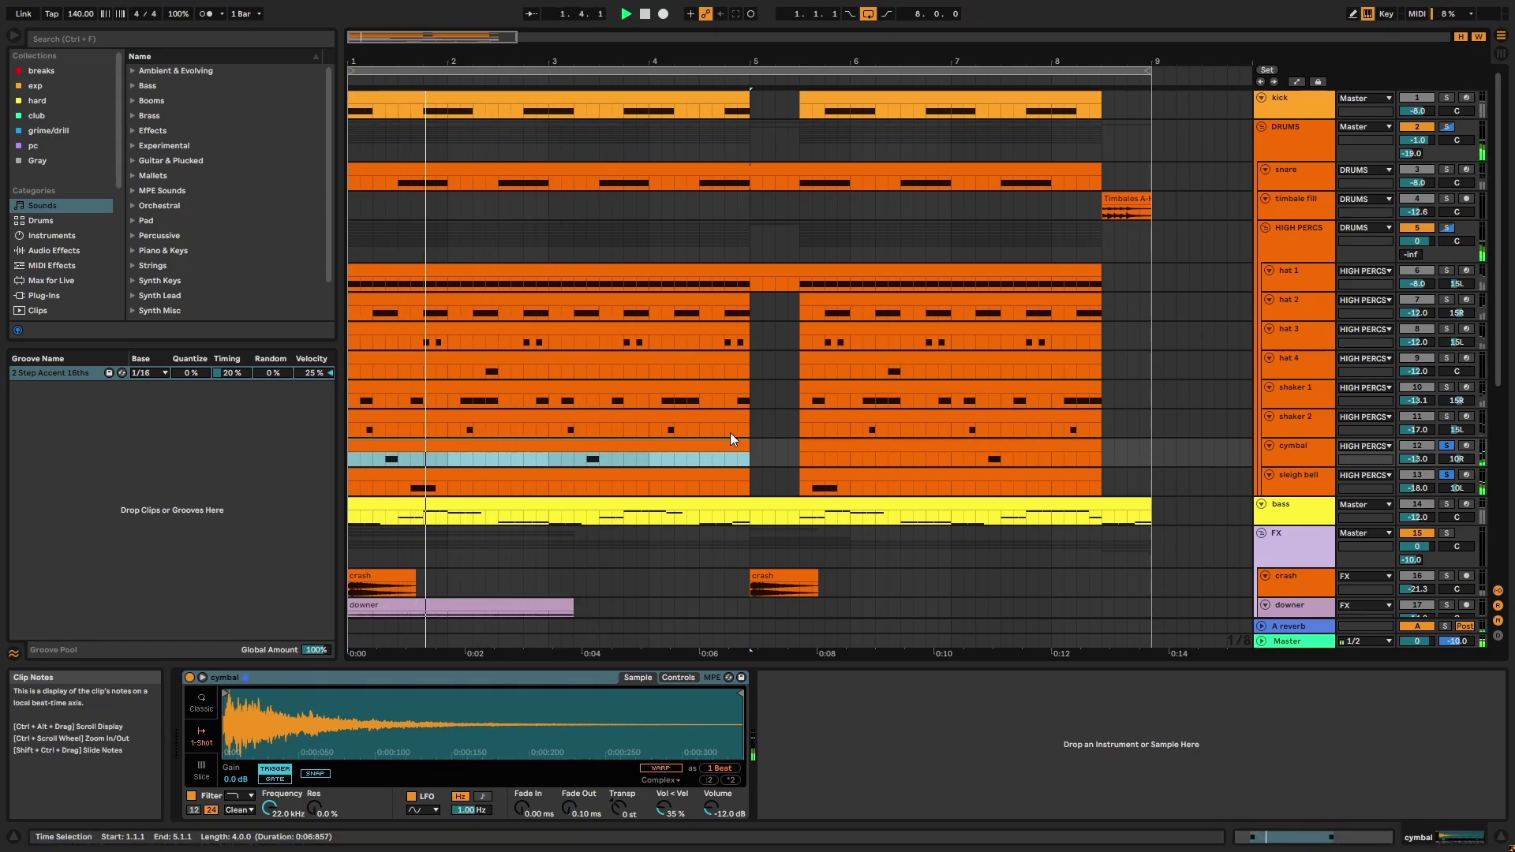
Select the 2 Step Accent 16ths groove and clips in the DRUMS group
left_click(38, 375)
left_click(996, 474)
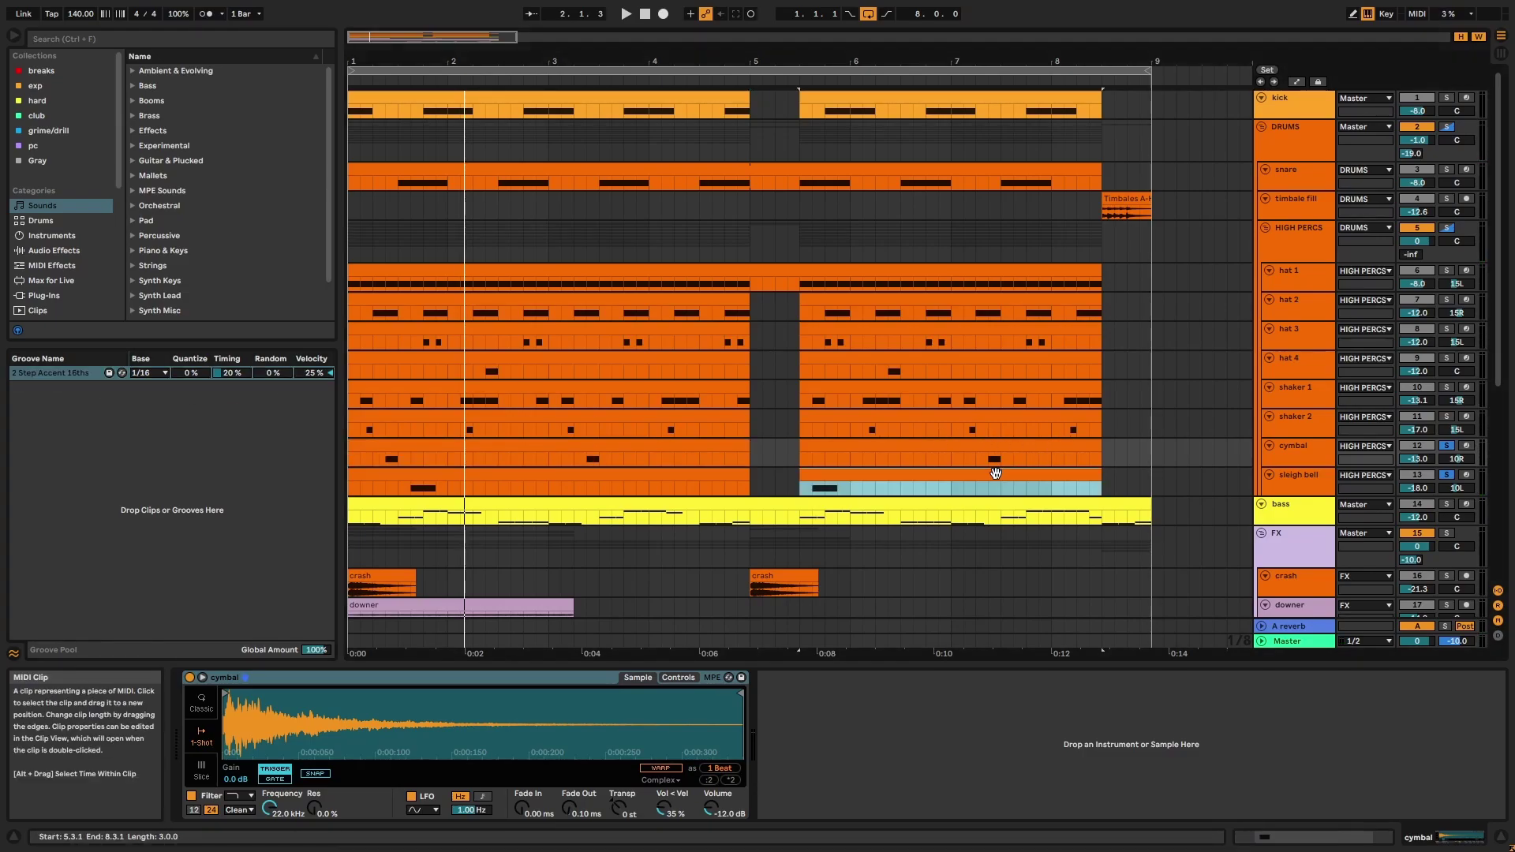
left_click(529, 170)
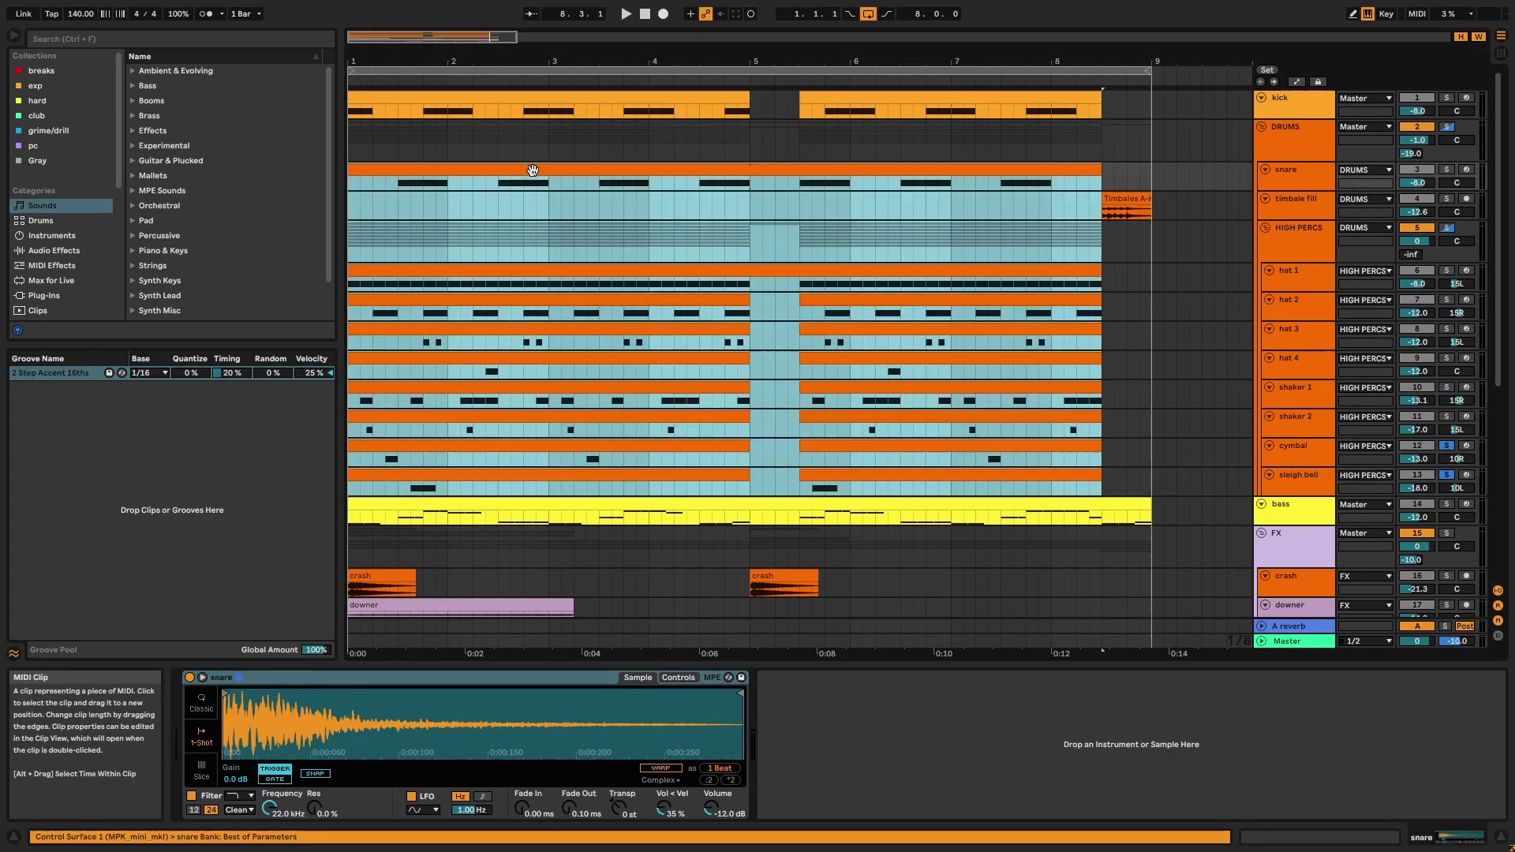
left_click(1130, 199)
Inspect the DRUMS Saturator, Drum Buss at 21% Dry/Wet, EQ Eight and reverb send
left_click(1298, 142)
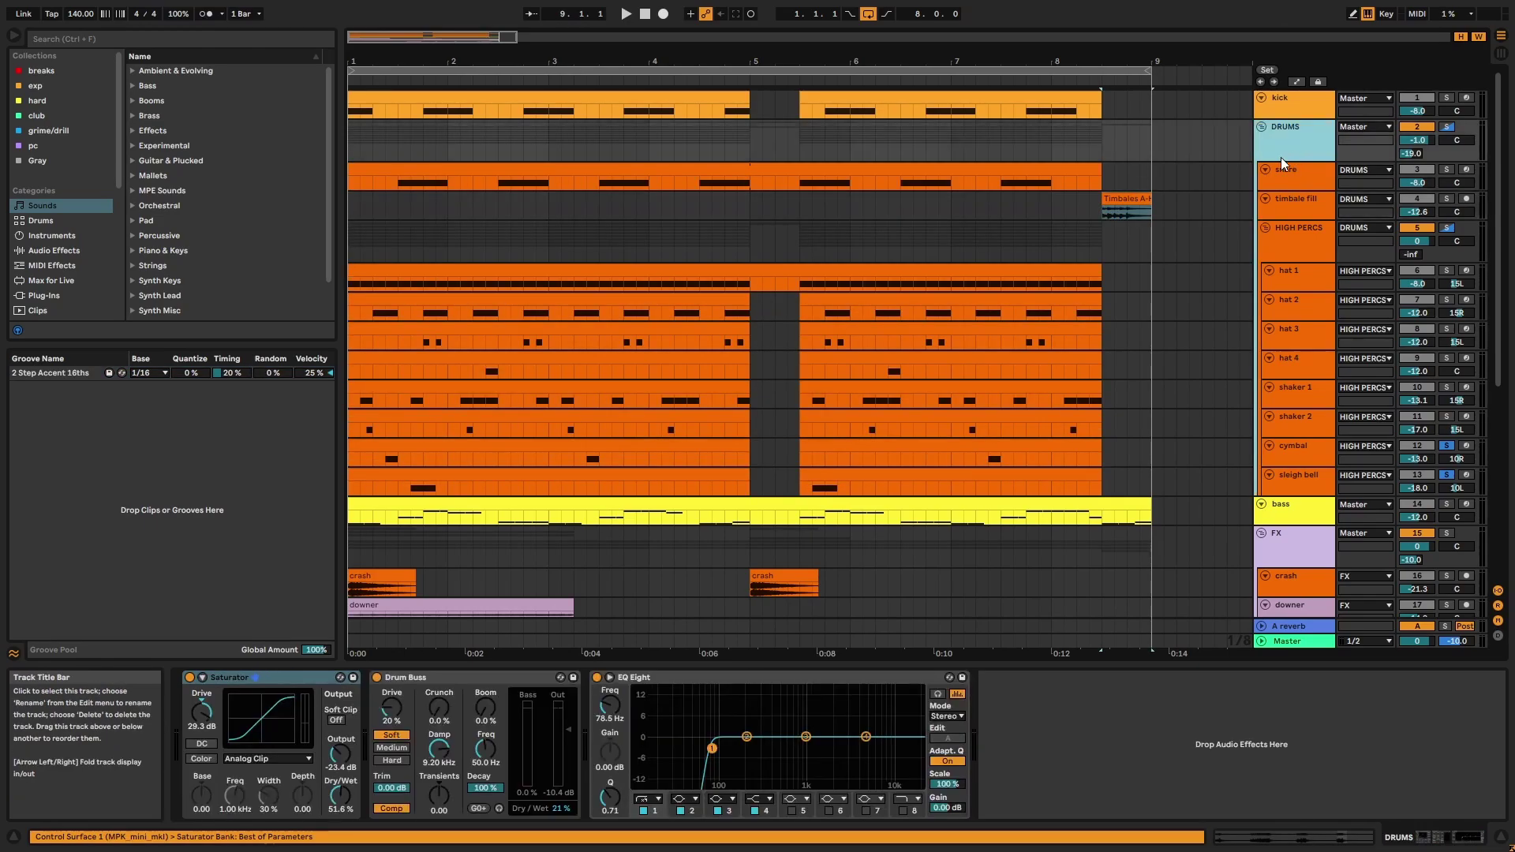
left_click(300, 678)
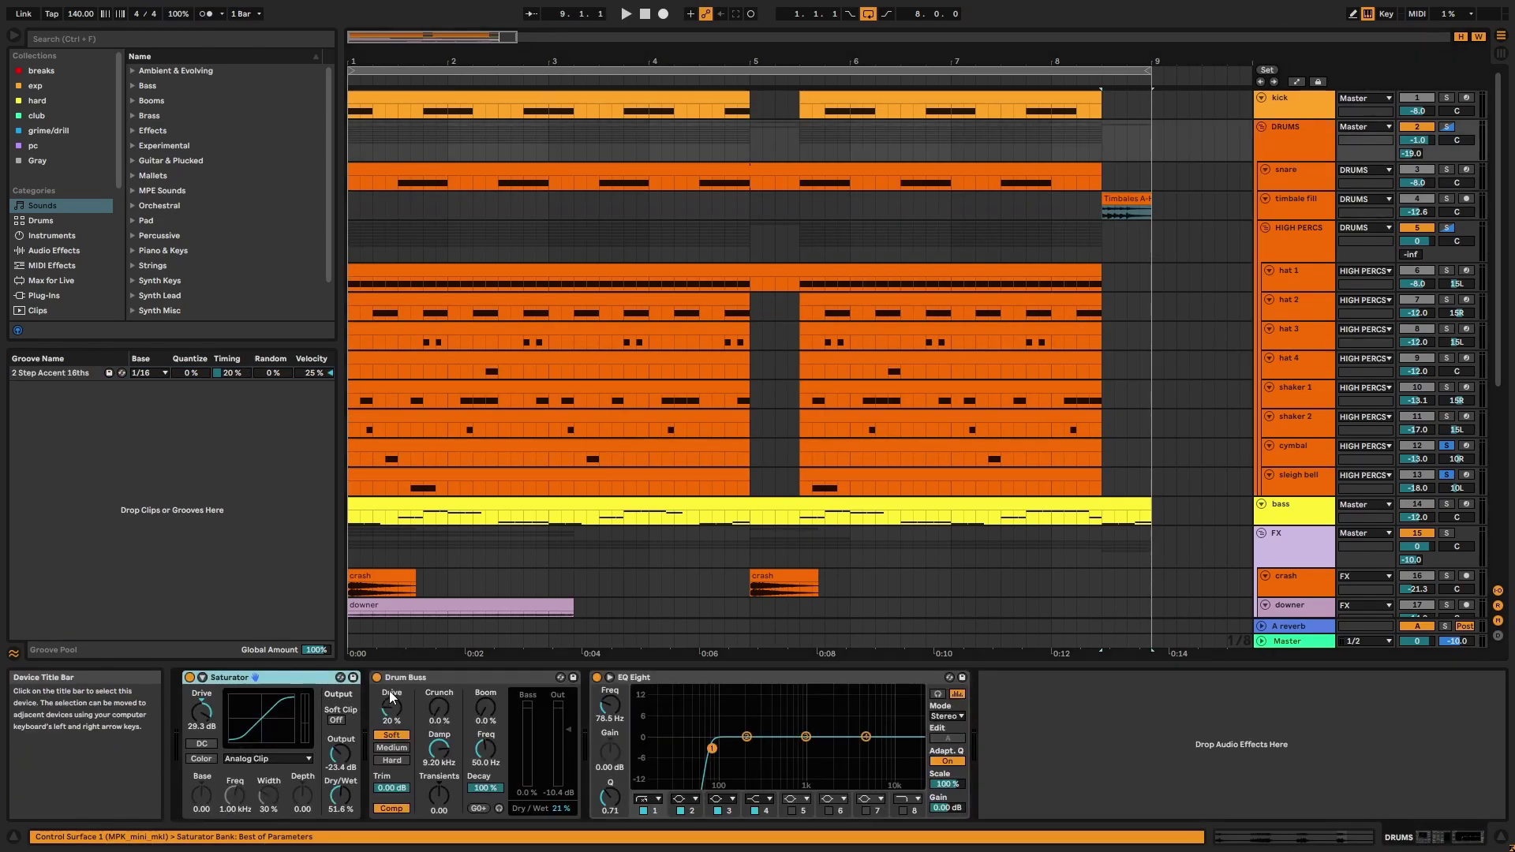
left_click(445, 677)
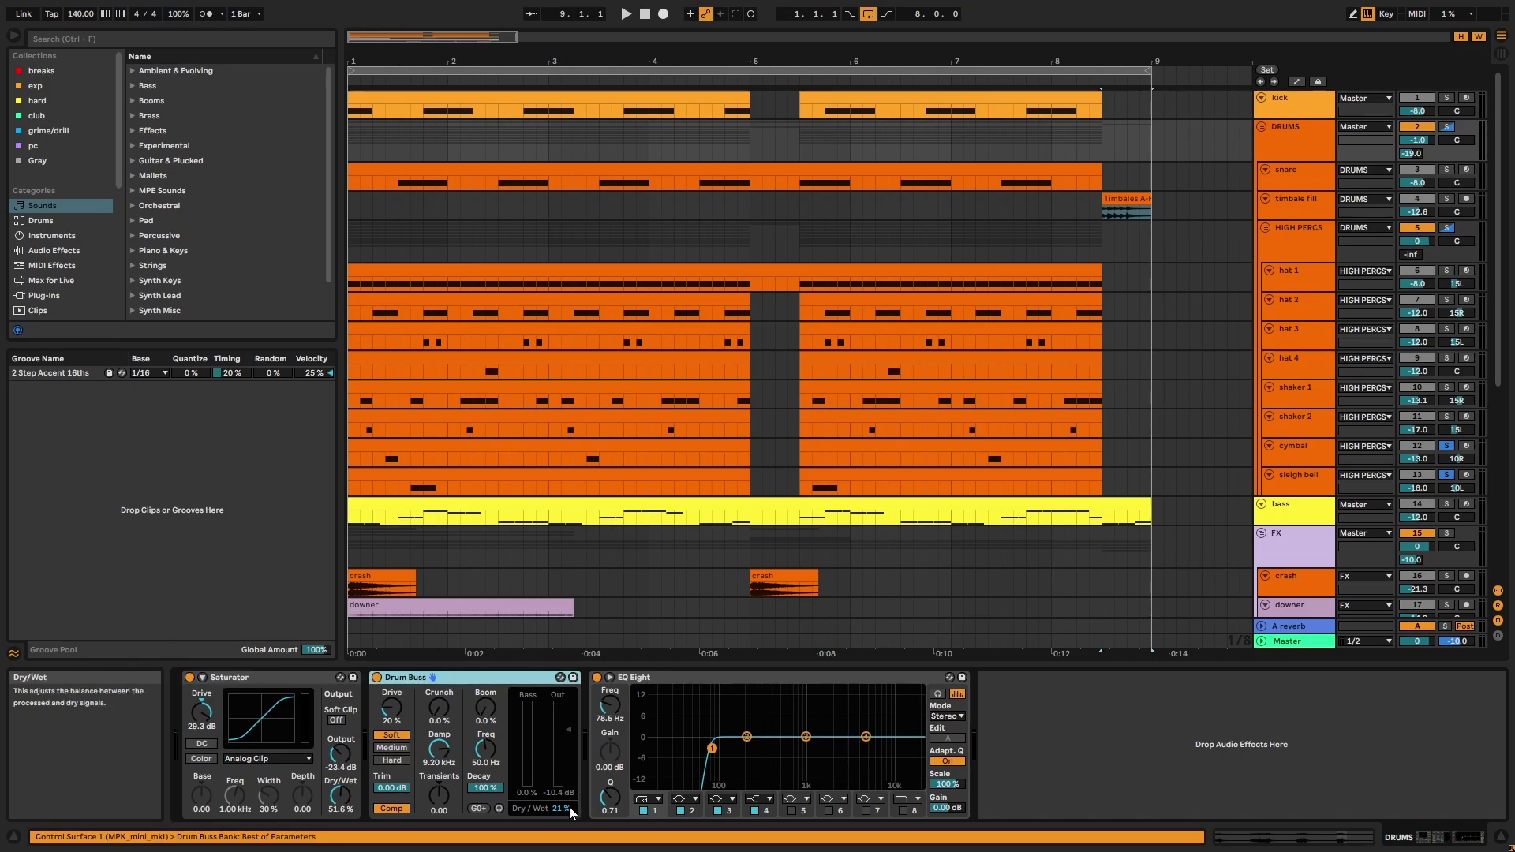
left_click(734, 677)
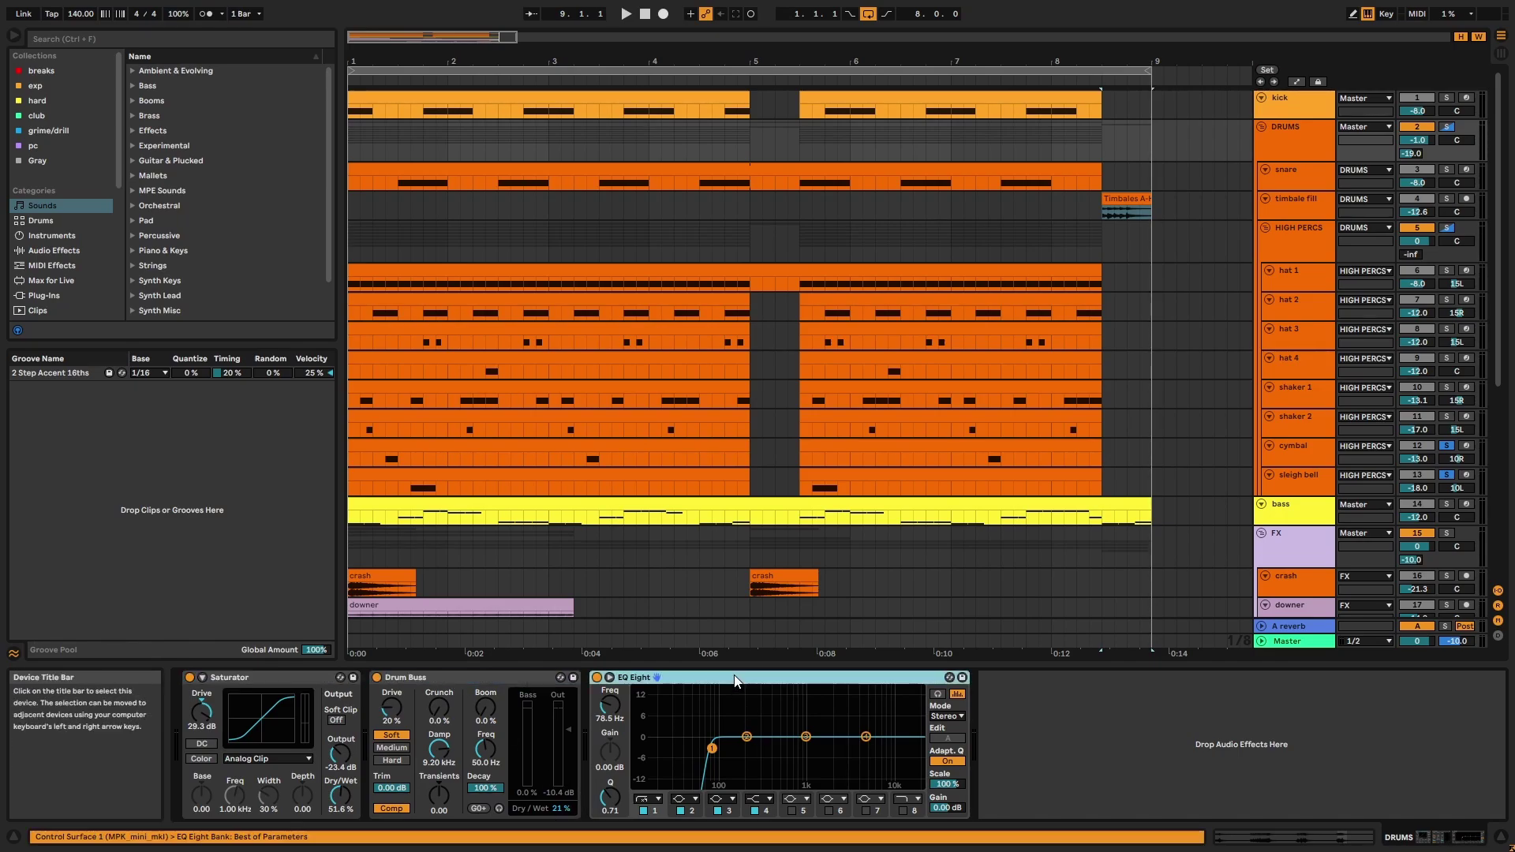
left_click(1413, 154)
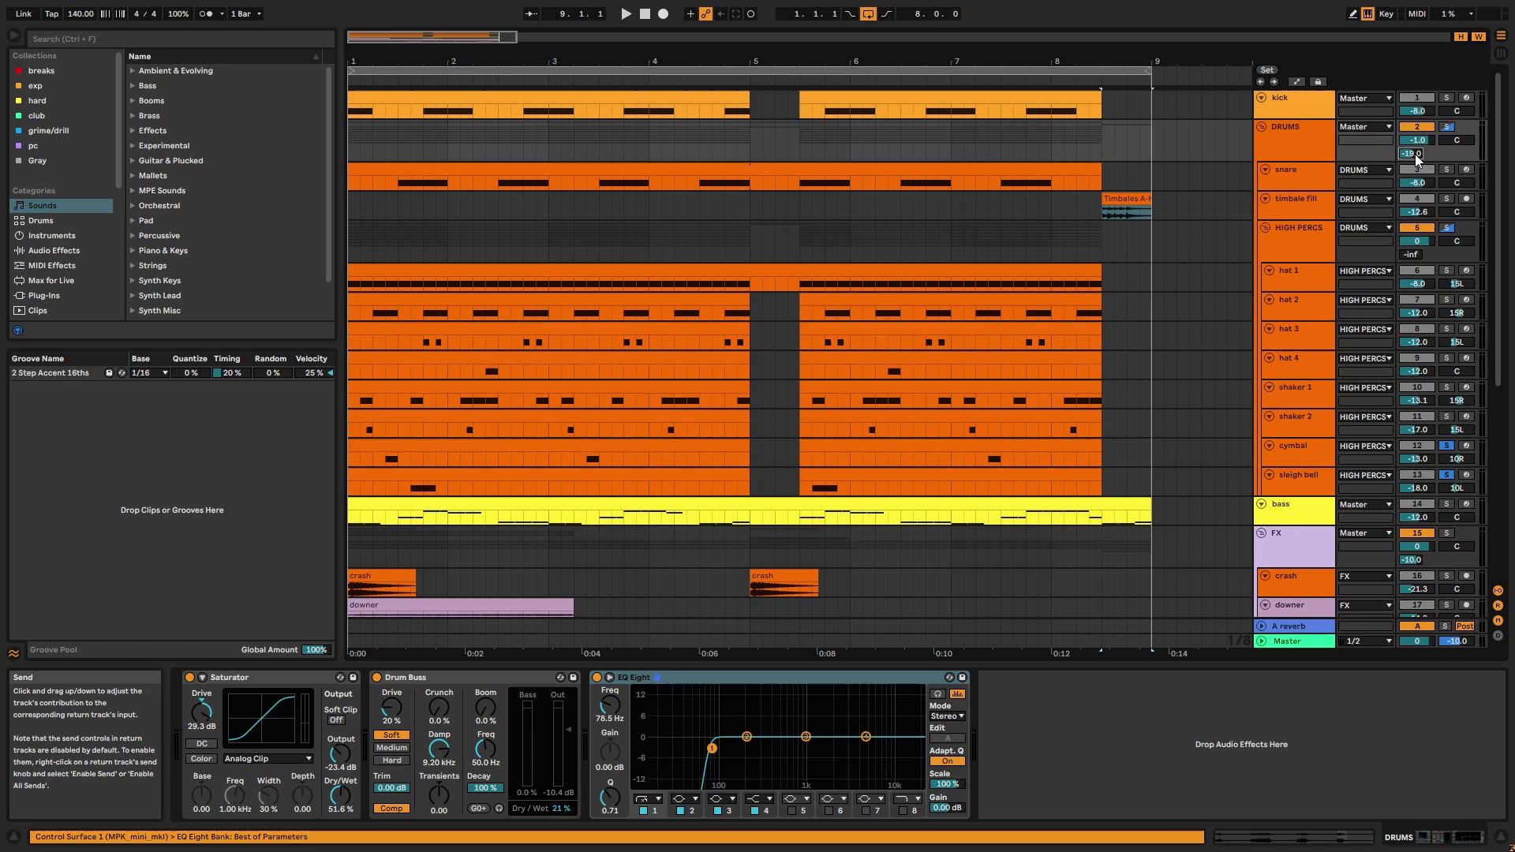
Show the A reverb return's EQ Eight and the Empty Club reverb at 100% Dry/Wet
left_click(1291, 628)
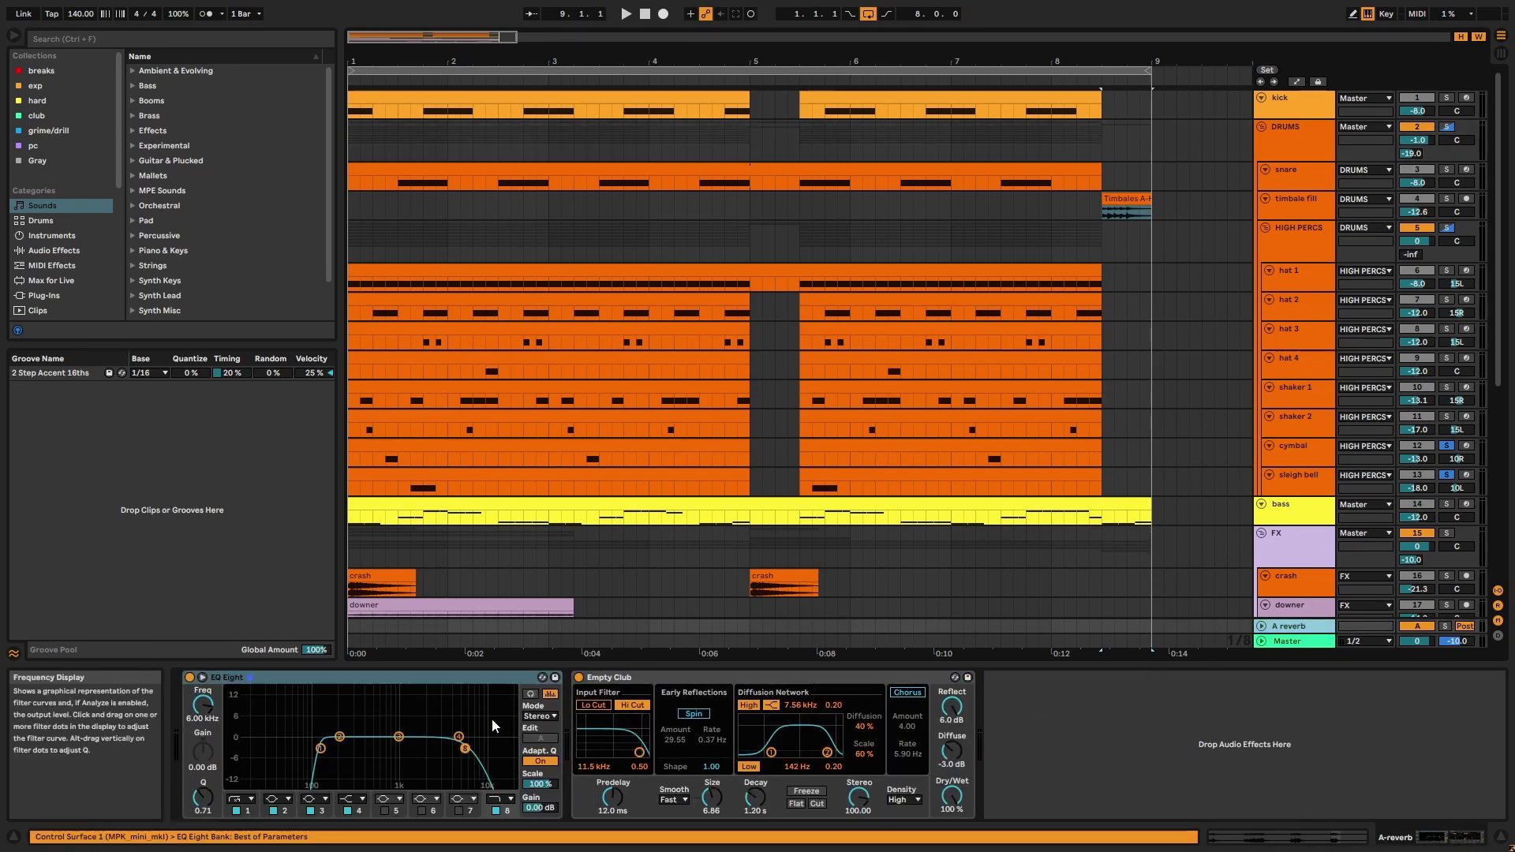
left_click(638, 675)
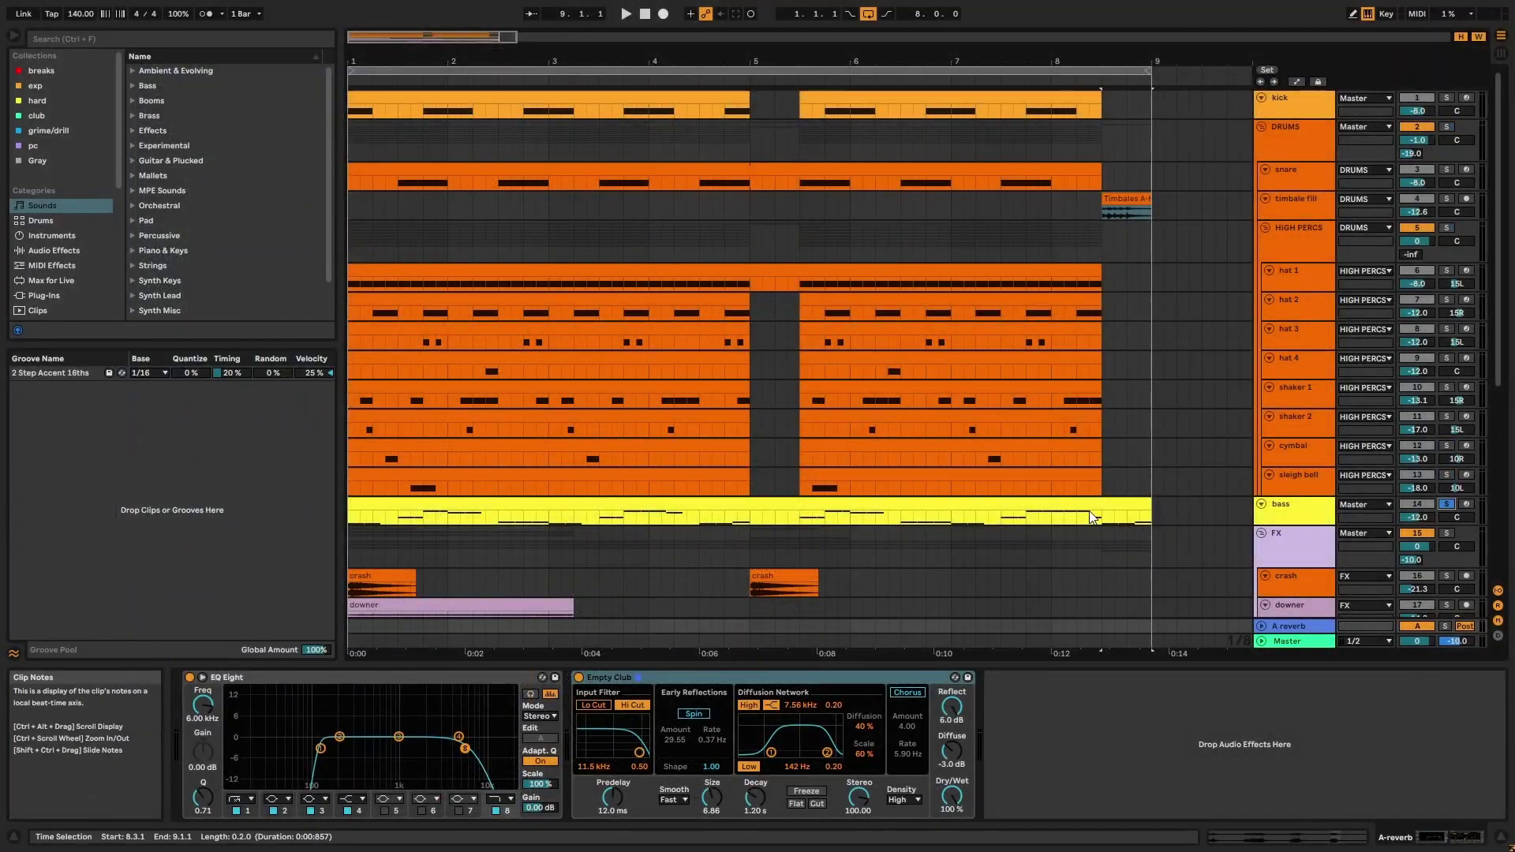
Open the bass clip's F Phrygian notes and play the bass line
left_click(1086, 503)
double_click(1086, 504)
key("space")
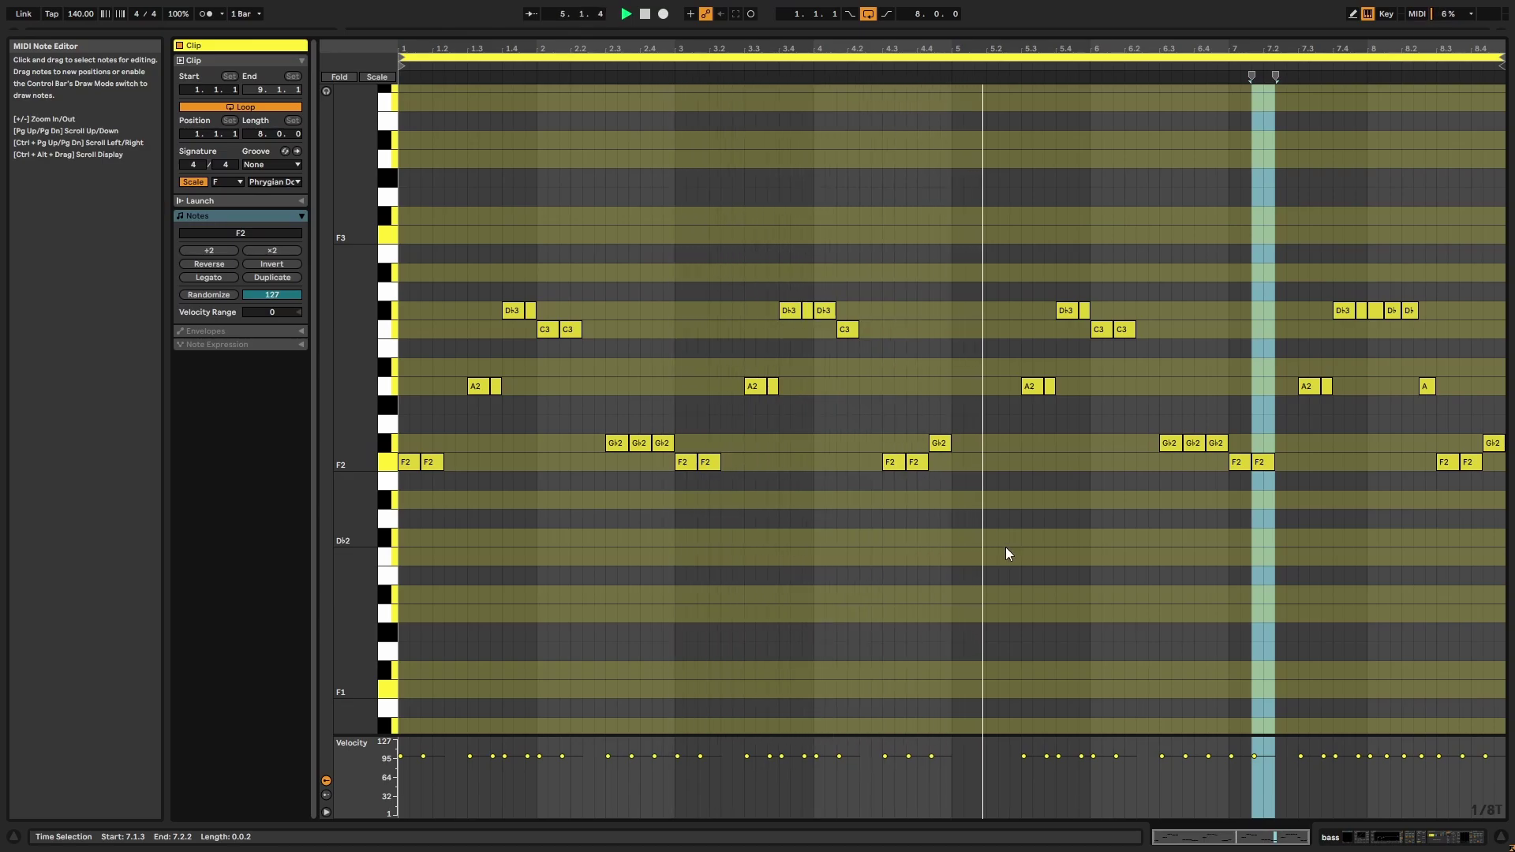
Check the note editor's grid options and zoom to bars 1–6 before returning to Arrangement
right_click(879, 537)
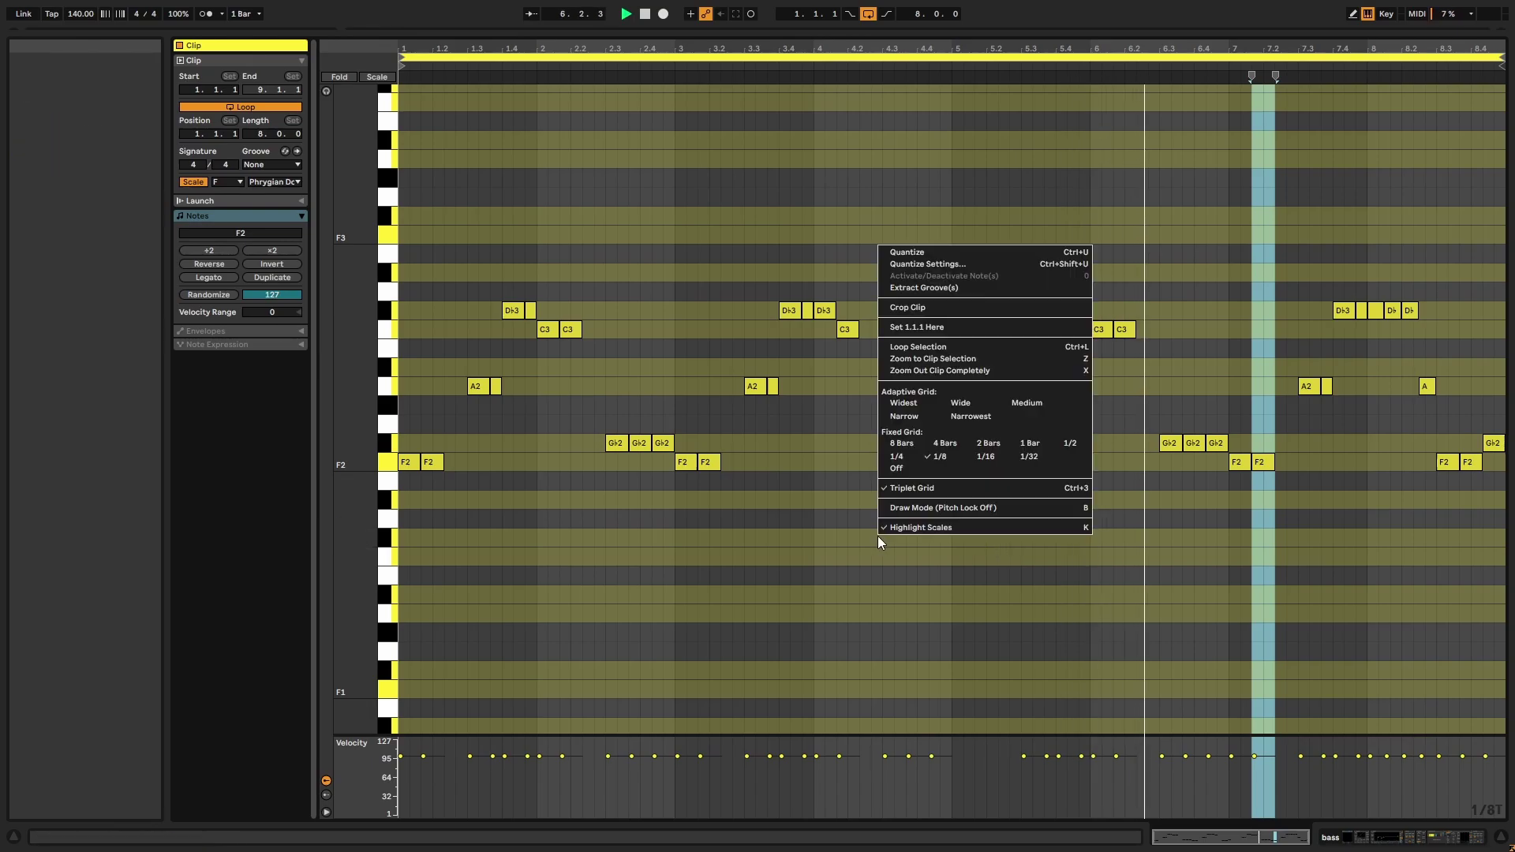
left_click(800, 582)
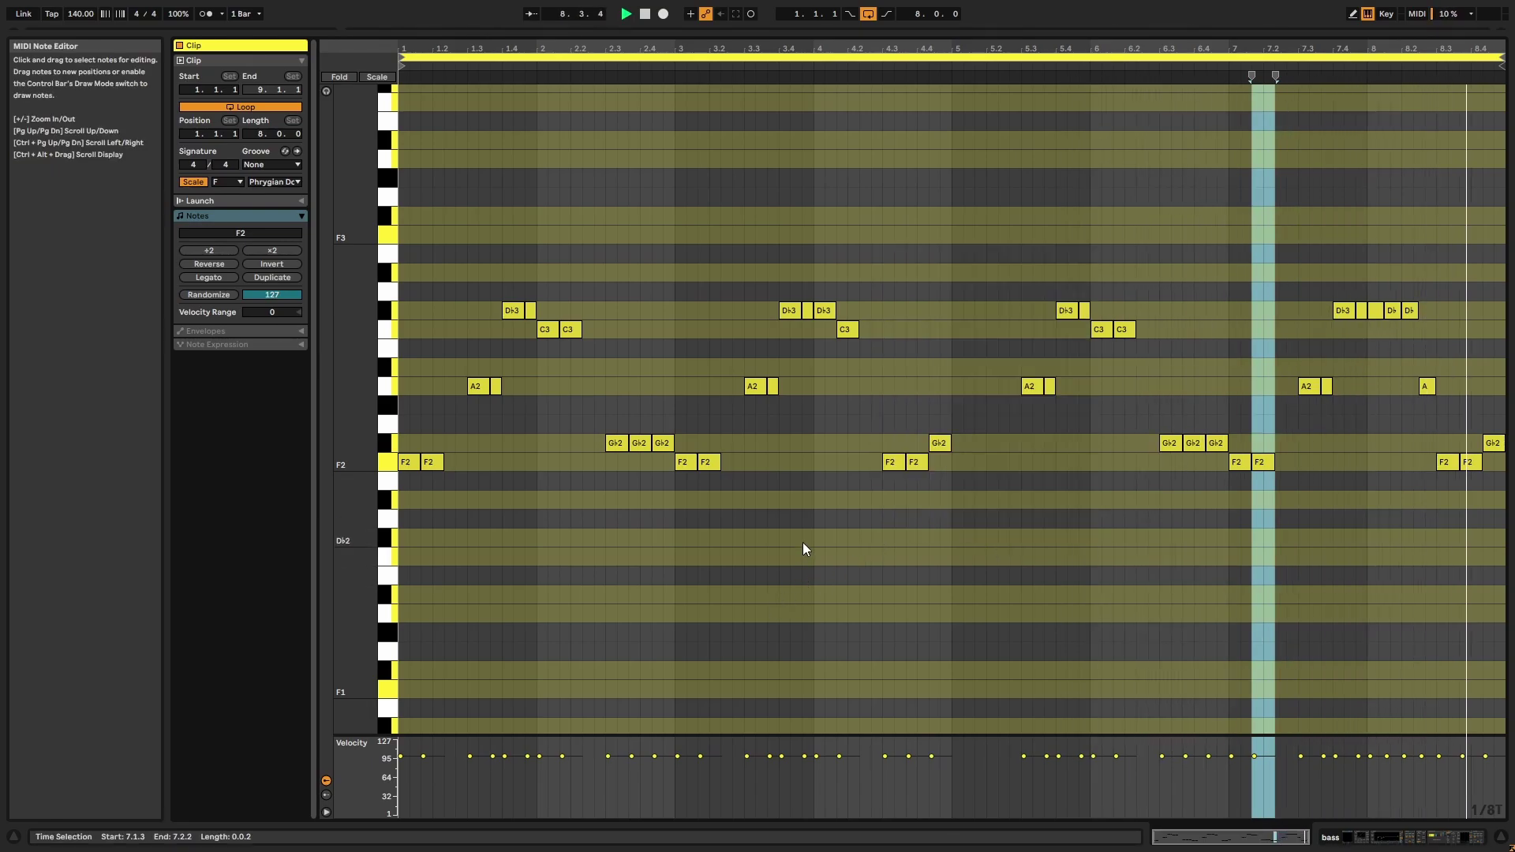
right_click(806, 468)
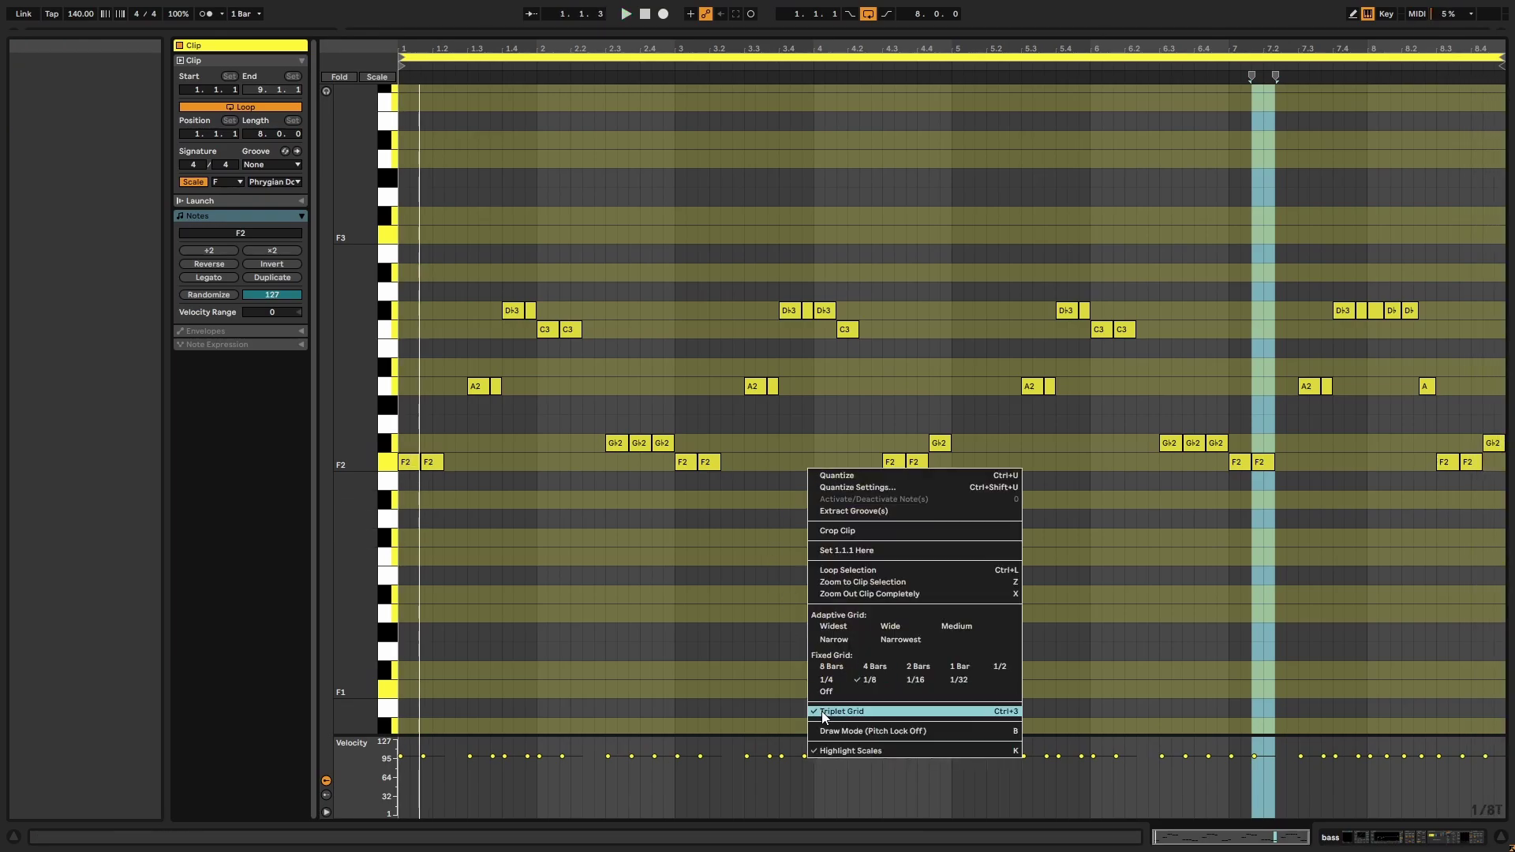
left_click(690, 258)
left_click_drag(611, 74, 624, 106)
key("Tab")
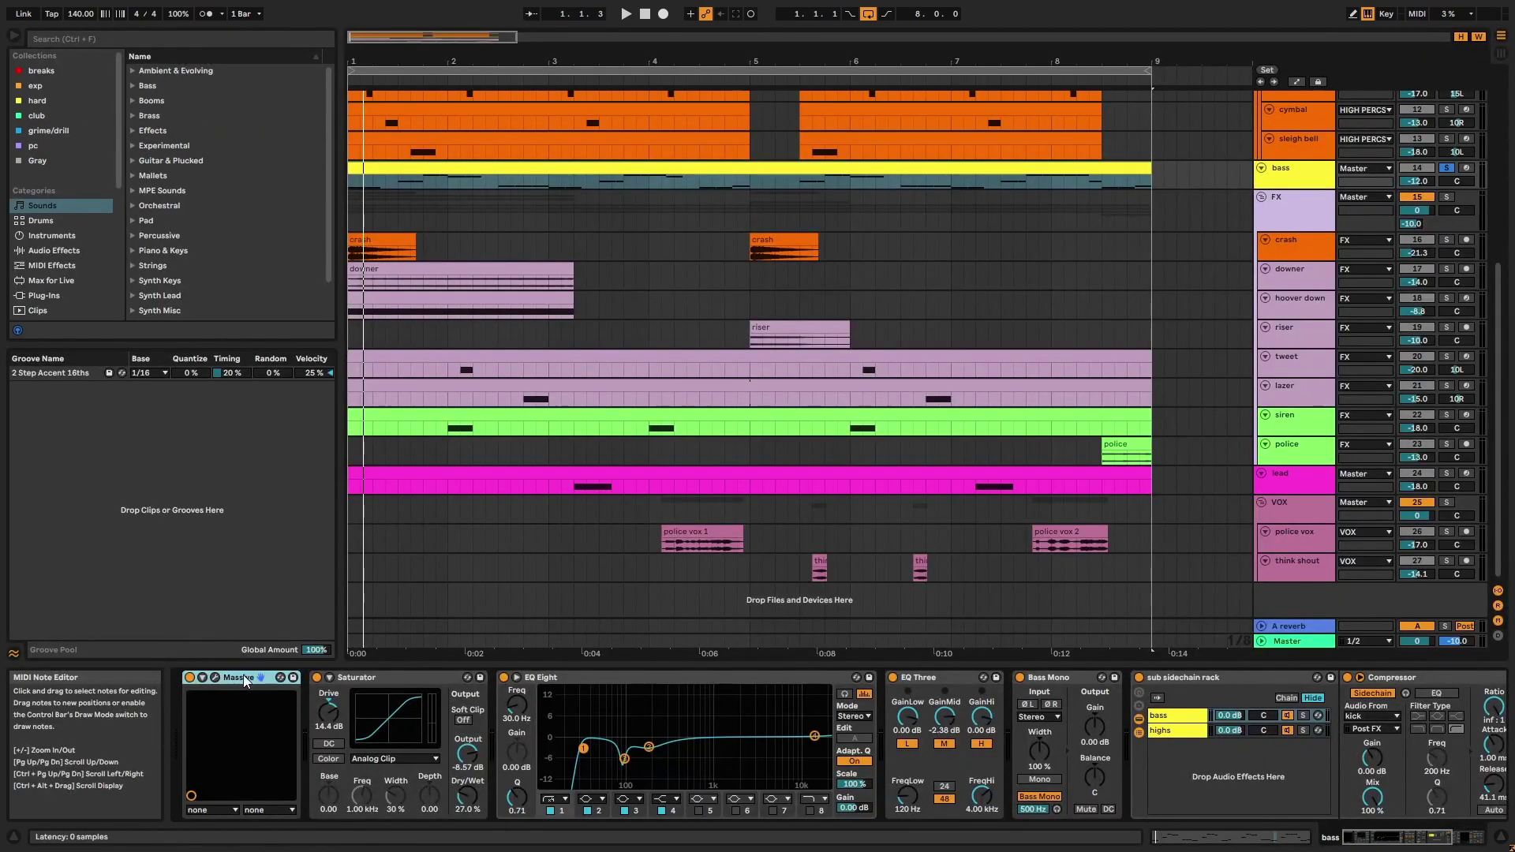
In the bass's Massive window, set Modulation OSC to Phase and show the 5 LFO editor
left_click(214, 676)
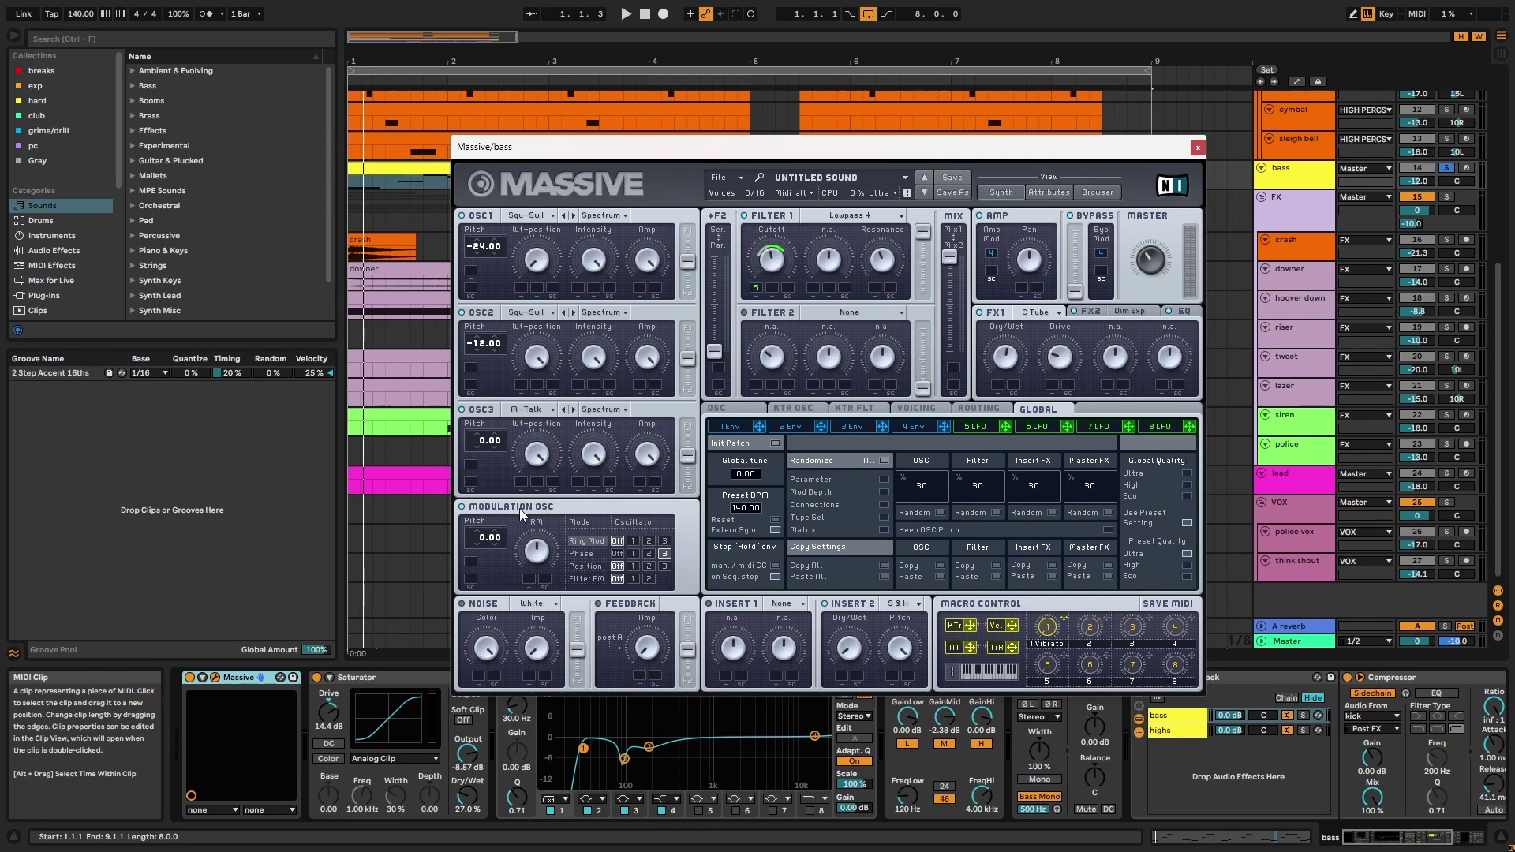
left_click(584, 553)
key("space")
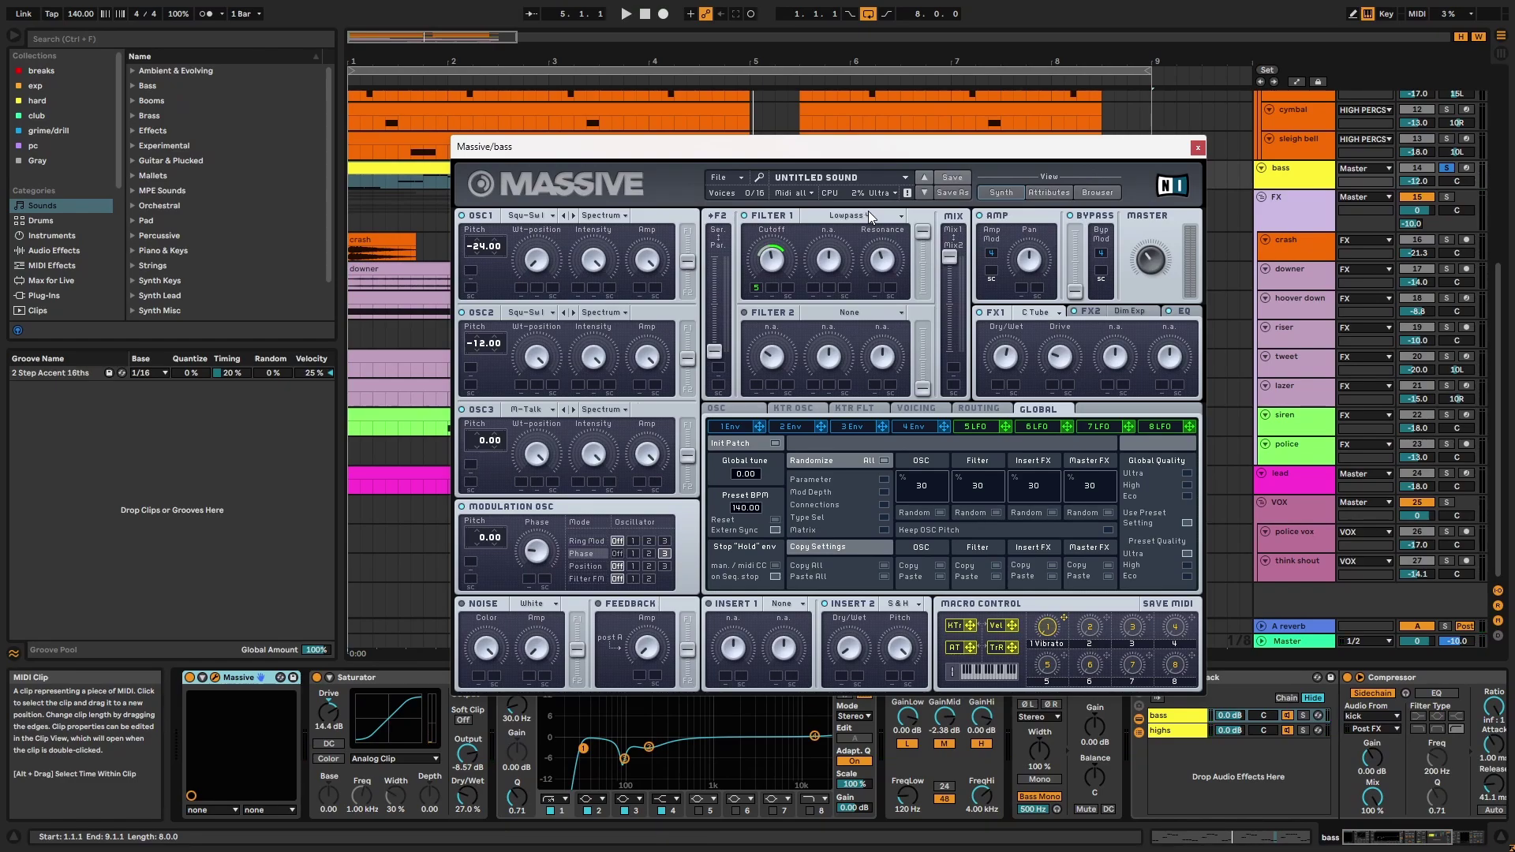
left_click(977, 427)
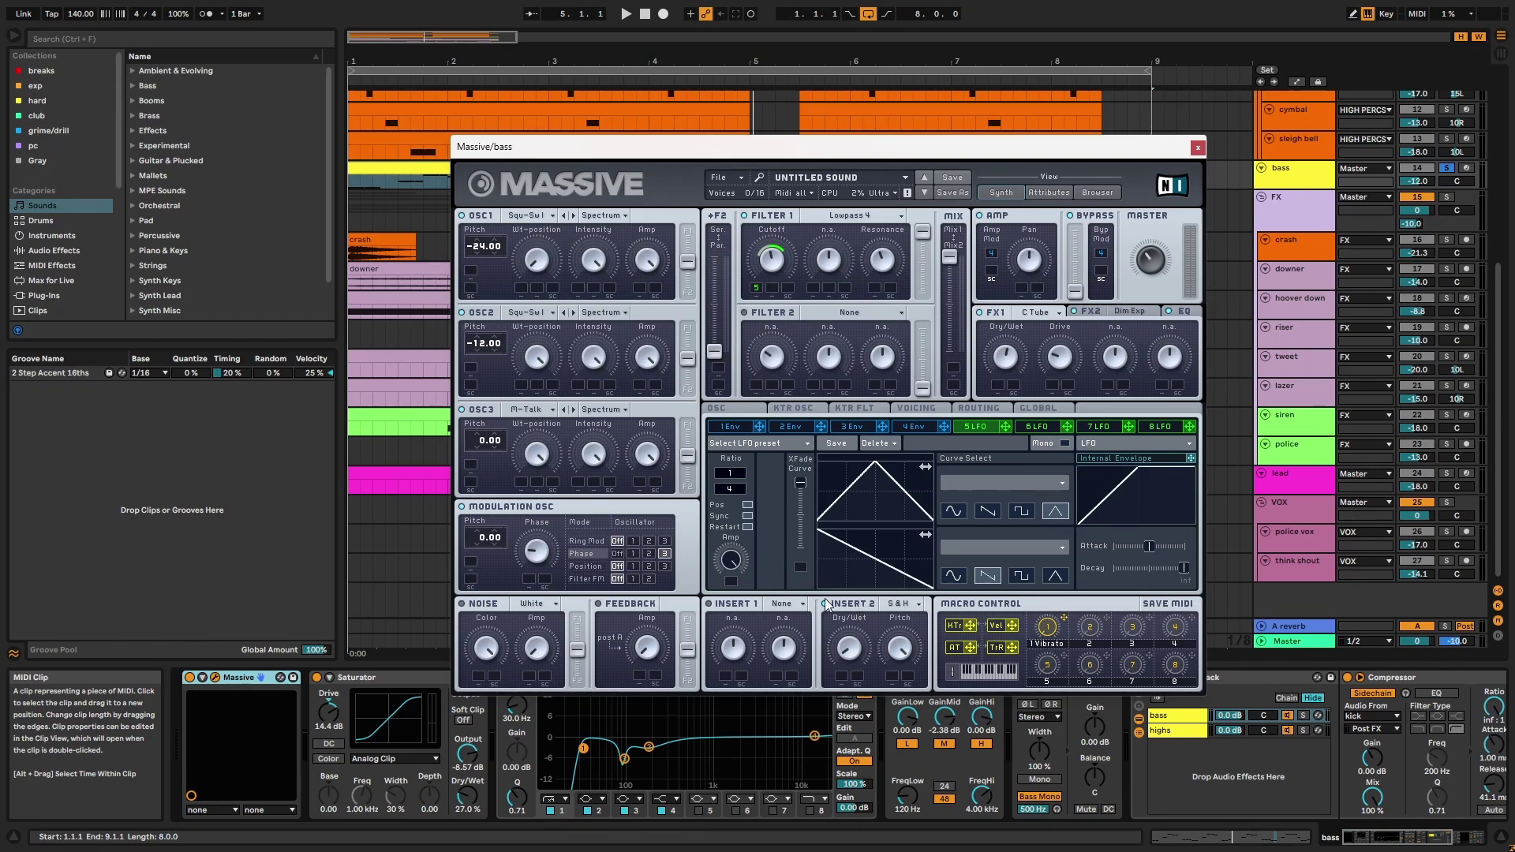
Play the bass wobble while viewing Massive's FX2 and EQ sections, then close Massive
key("space")
left_click(1101, 310)
left_click(1181, 311)
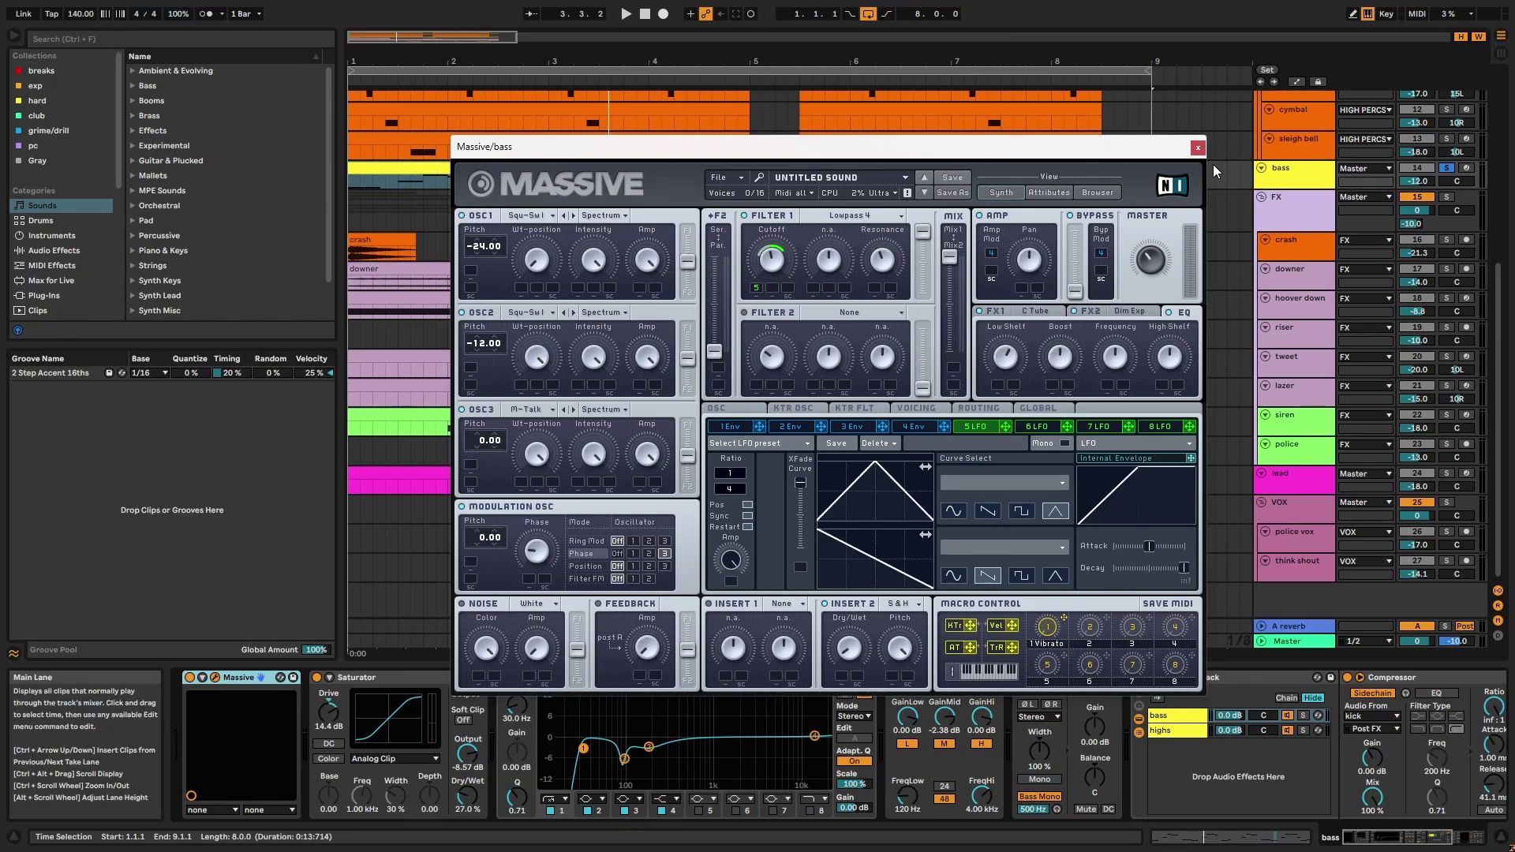
left_click(1198, 147)
Step through the bass chain's Saturator, EQ Eight and EQ Three to its kick-keyed sub sidechain rack
left_click(438, 682)
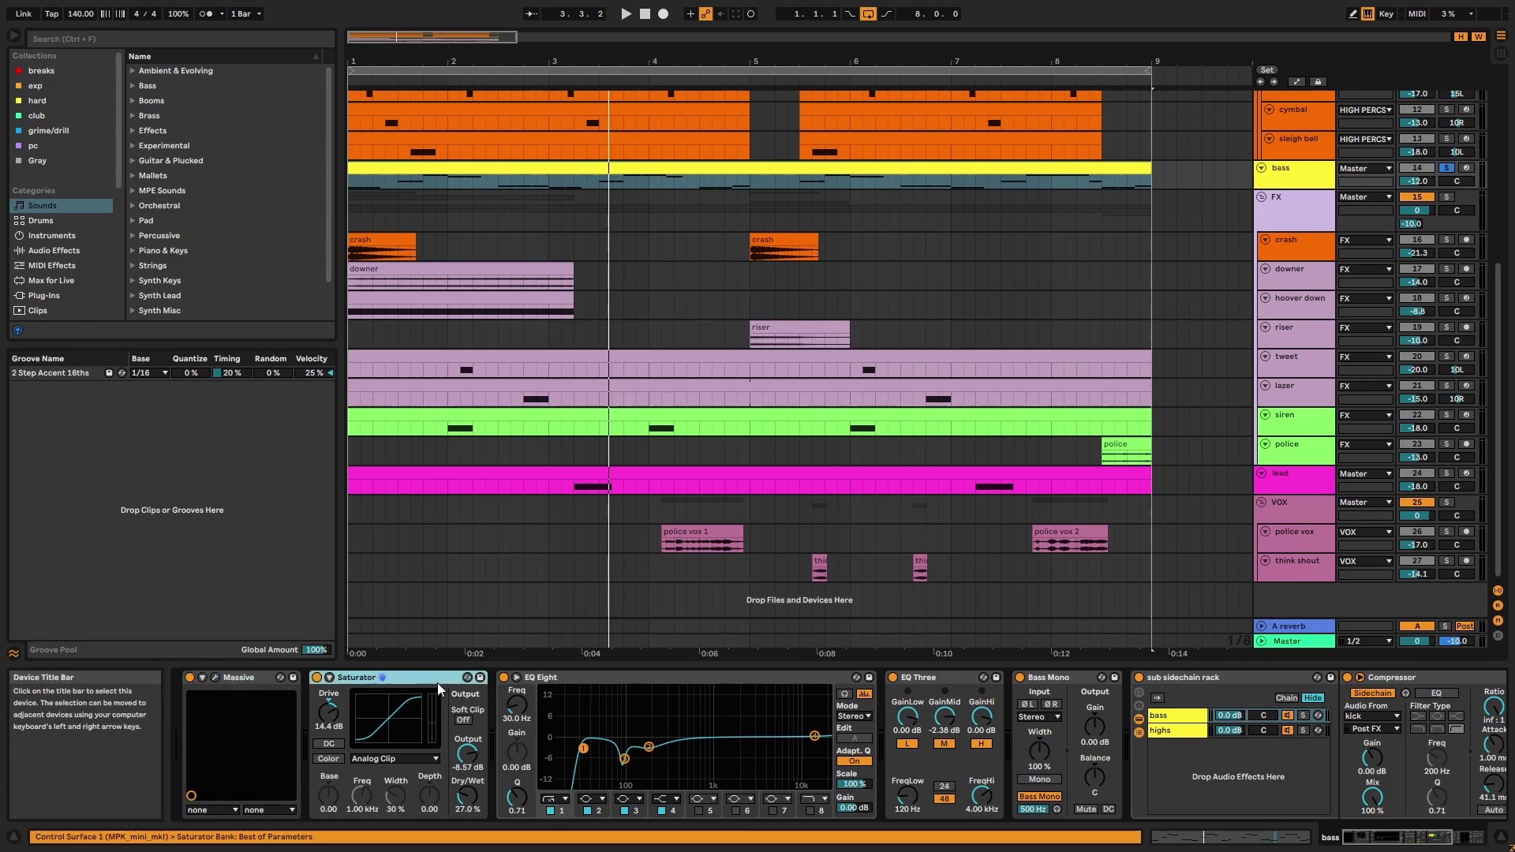
left_click(607, 680)
left_click(932, 684)
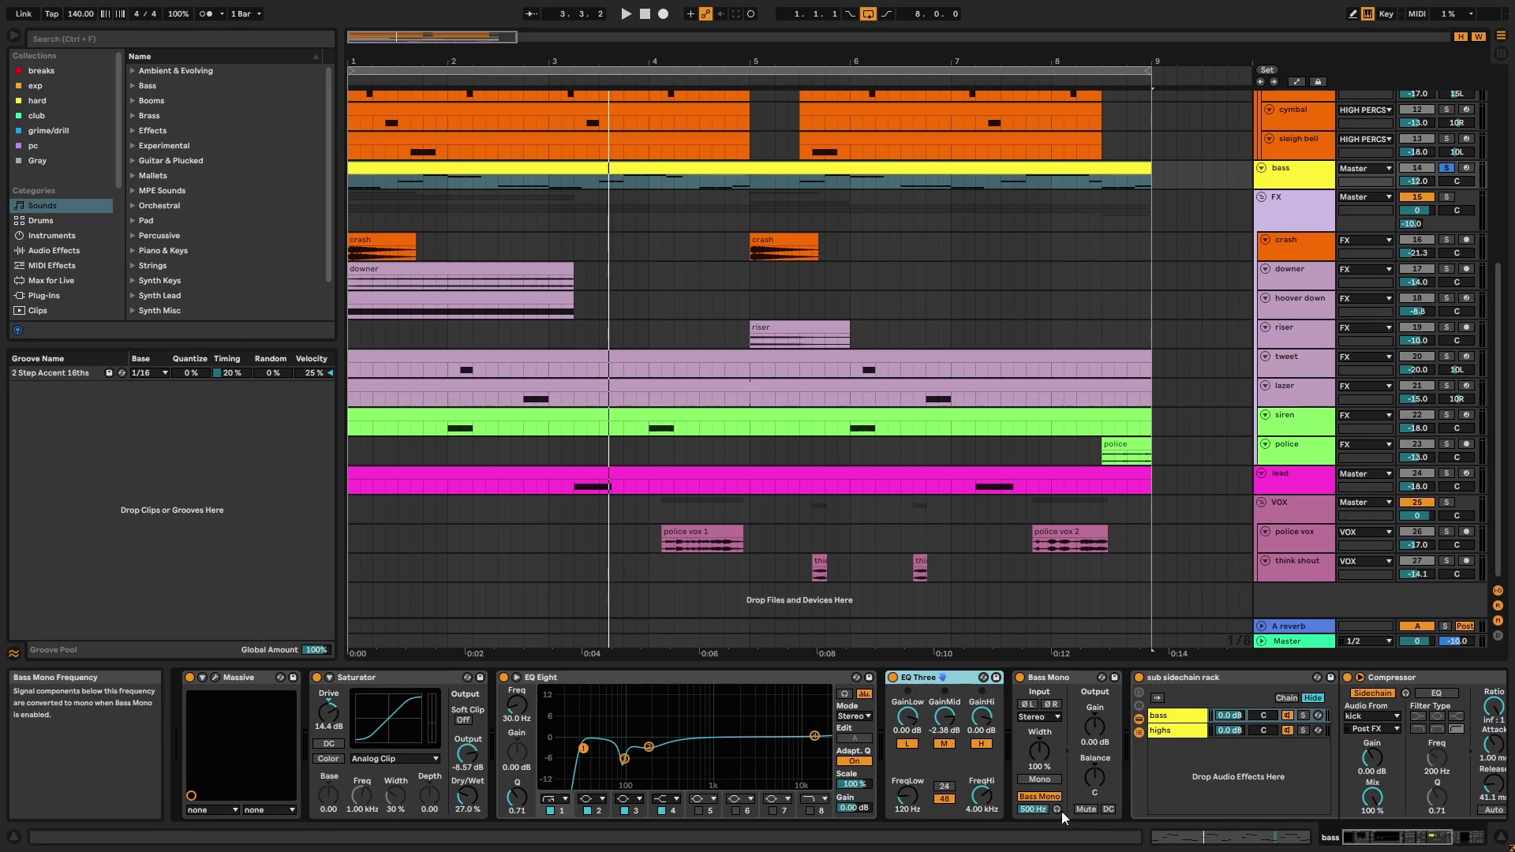
left_click(1200, 676)
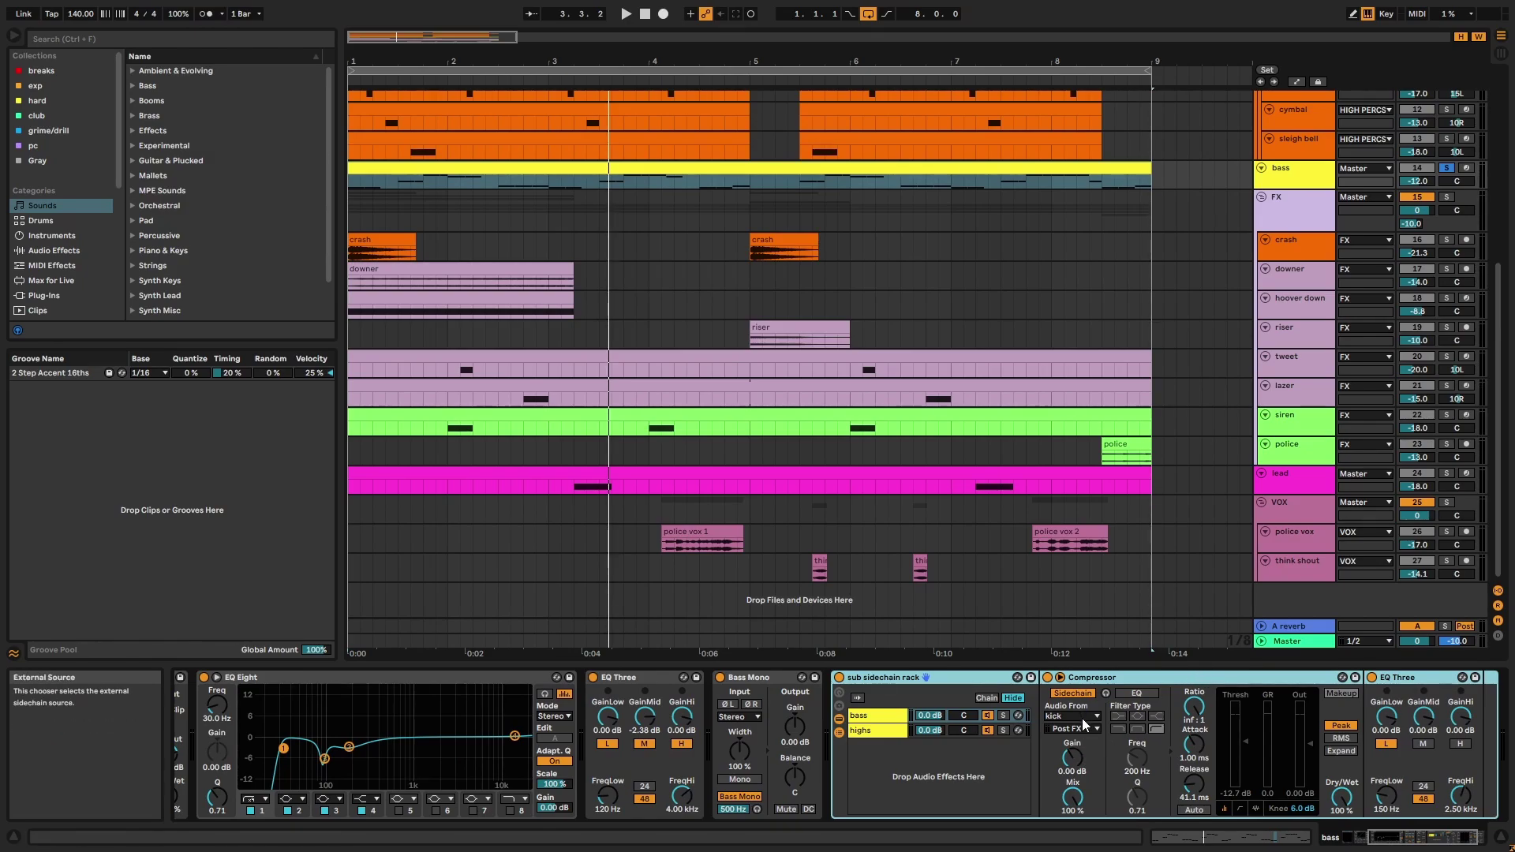
Play the song, enlarge the bass track lane, and solo the FX group
key("space")
scroll(1211, 316, "up", 5)
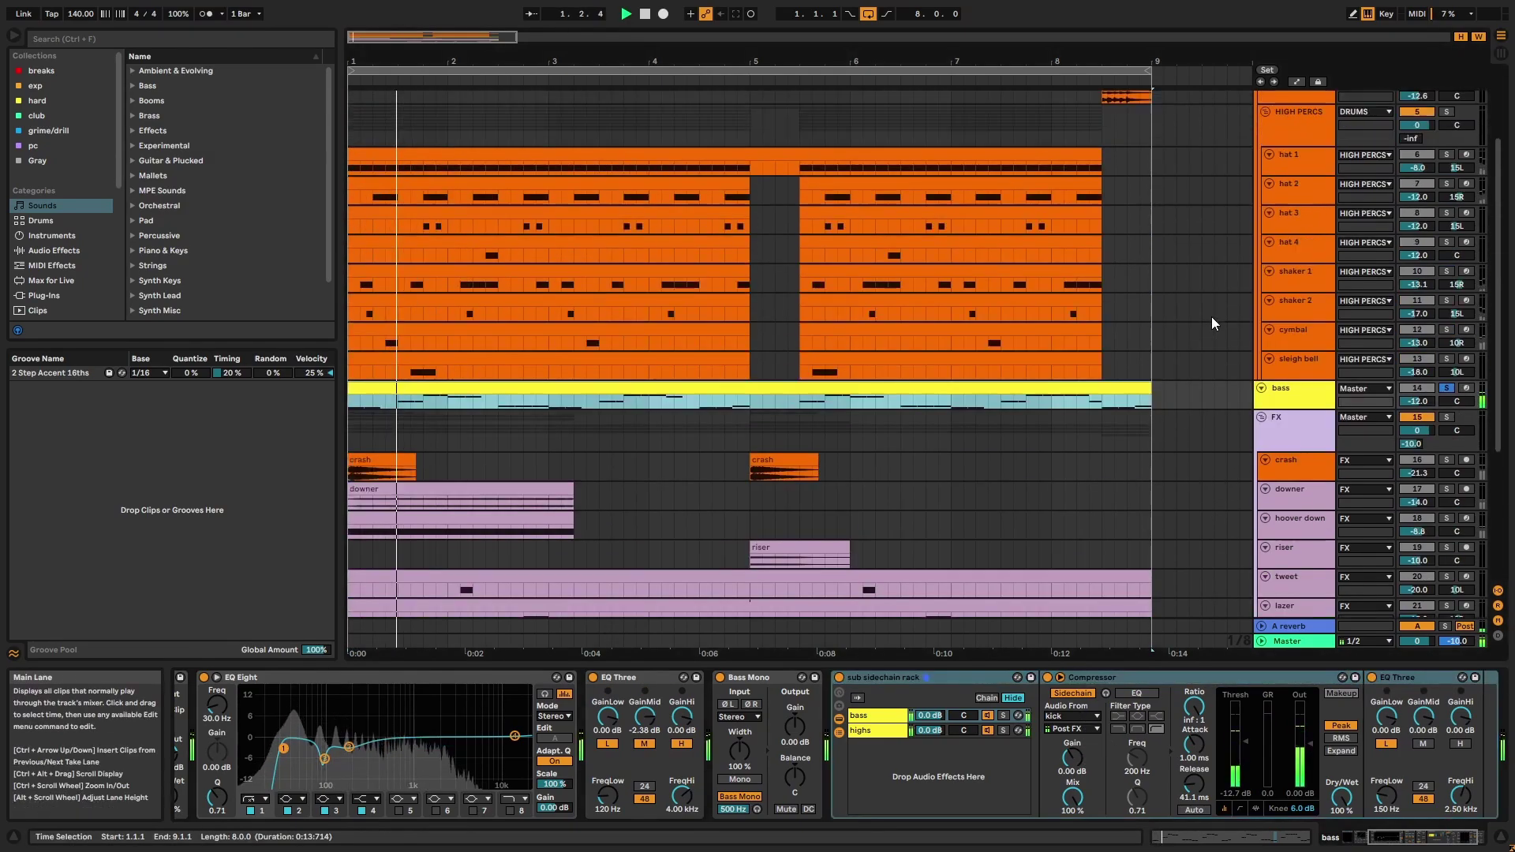
scroll(1455, 173, "up", 4)
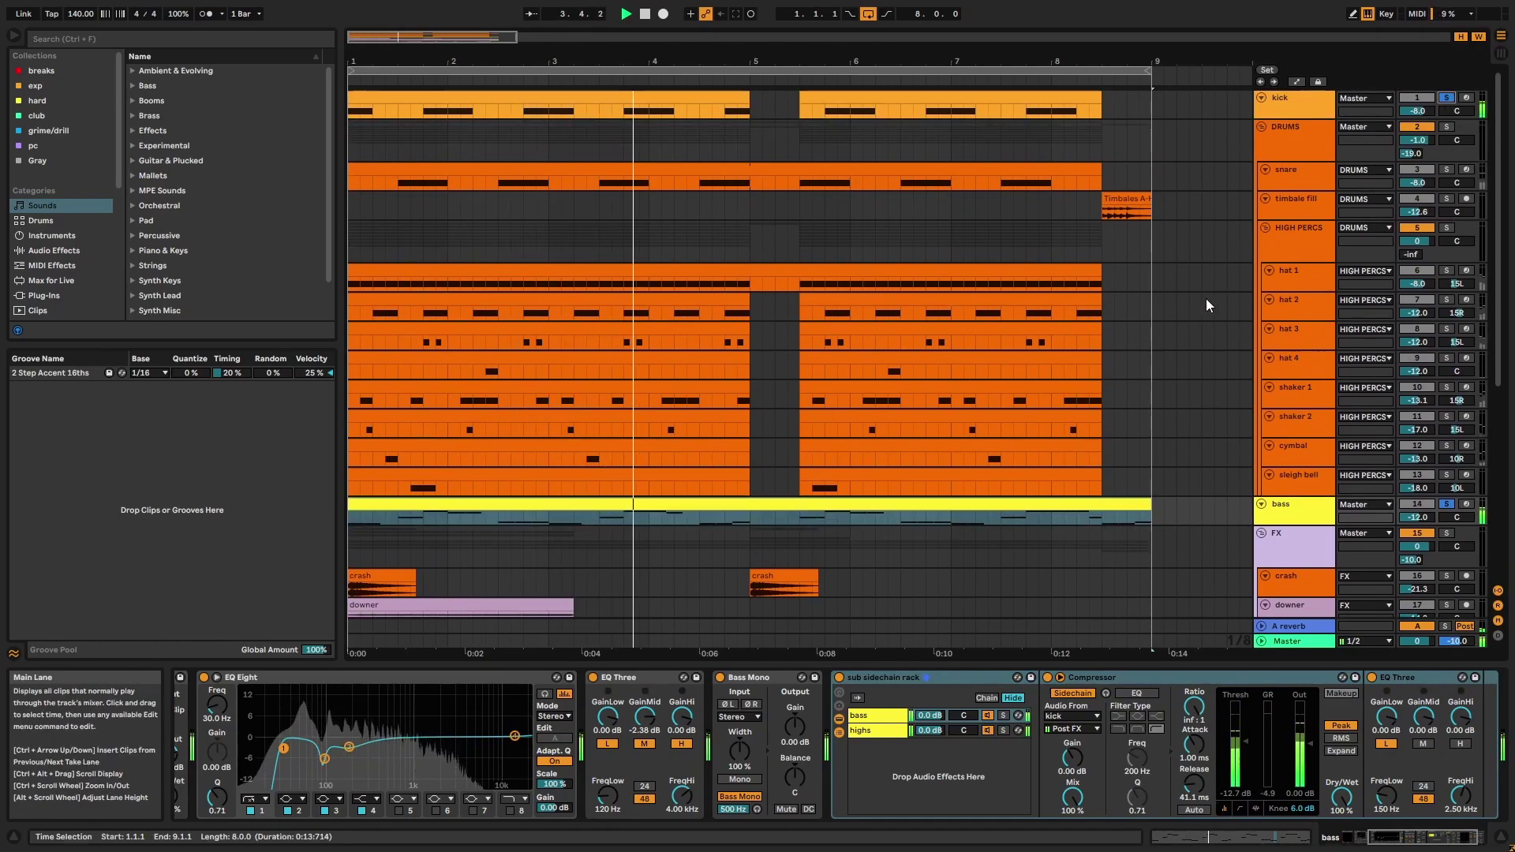
scroll(1206, 298, "down", 1)
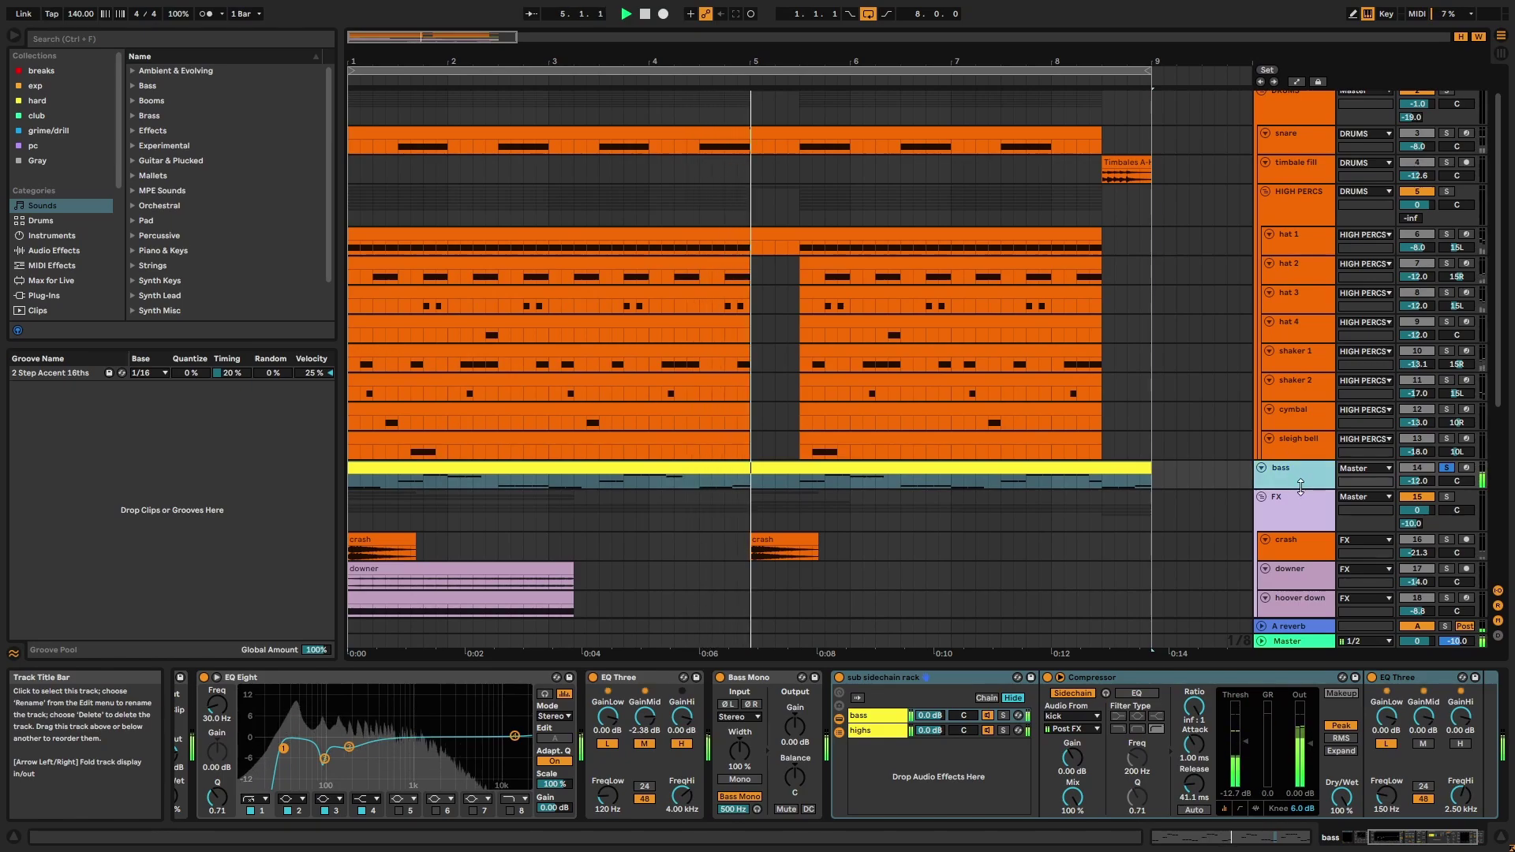
left_click_drag(1299, 490, 1302, 502)
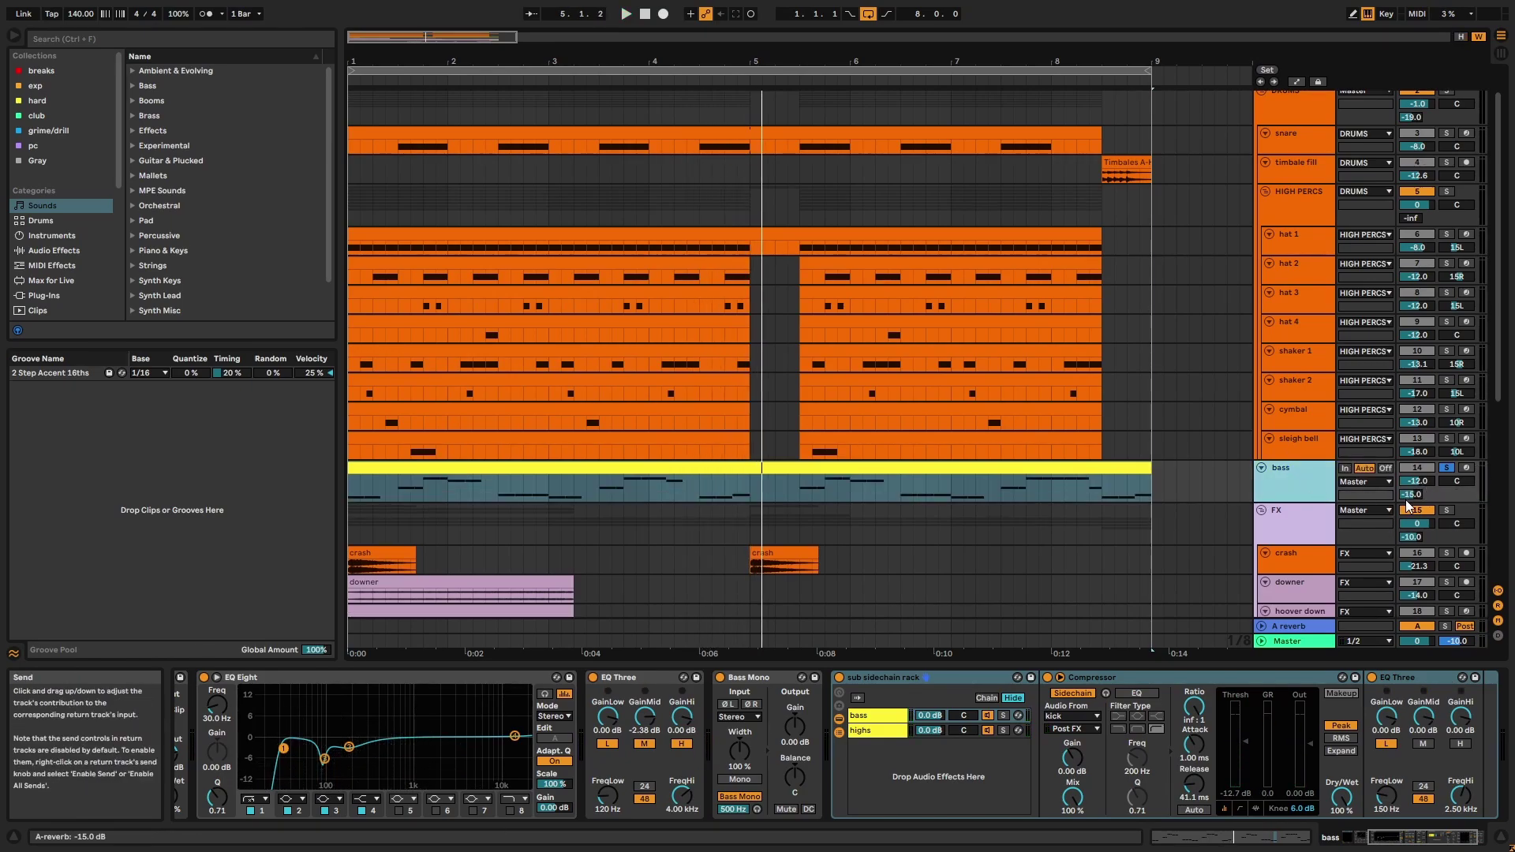
left_click(1447, 510)
Start playback from the first crash clip and scroll down to the FX tracks
left_click(403, 553)
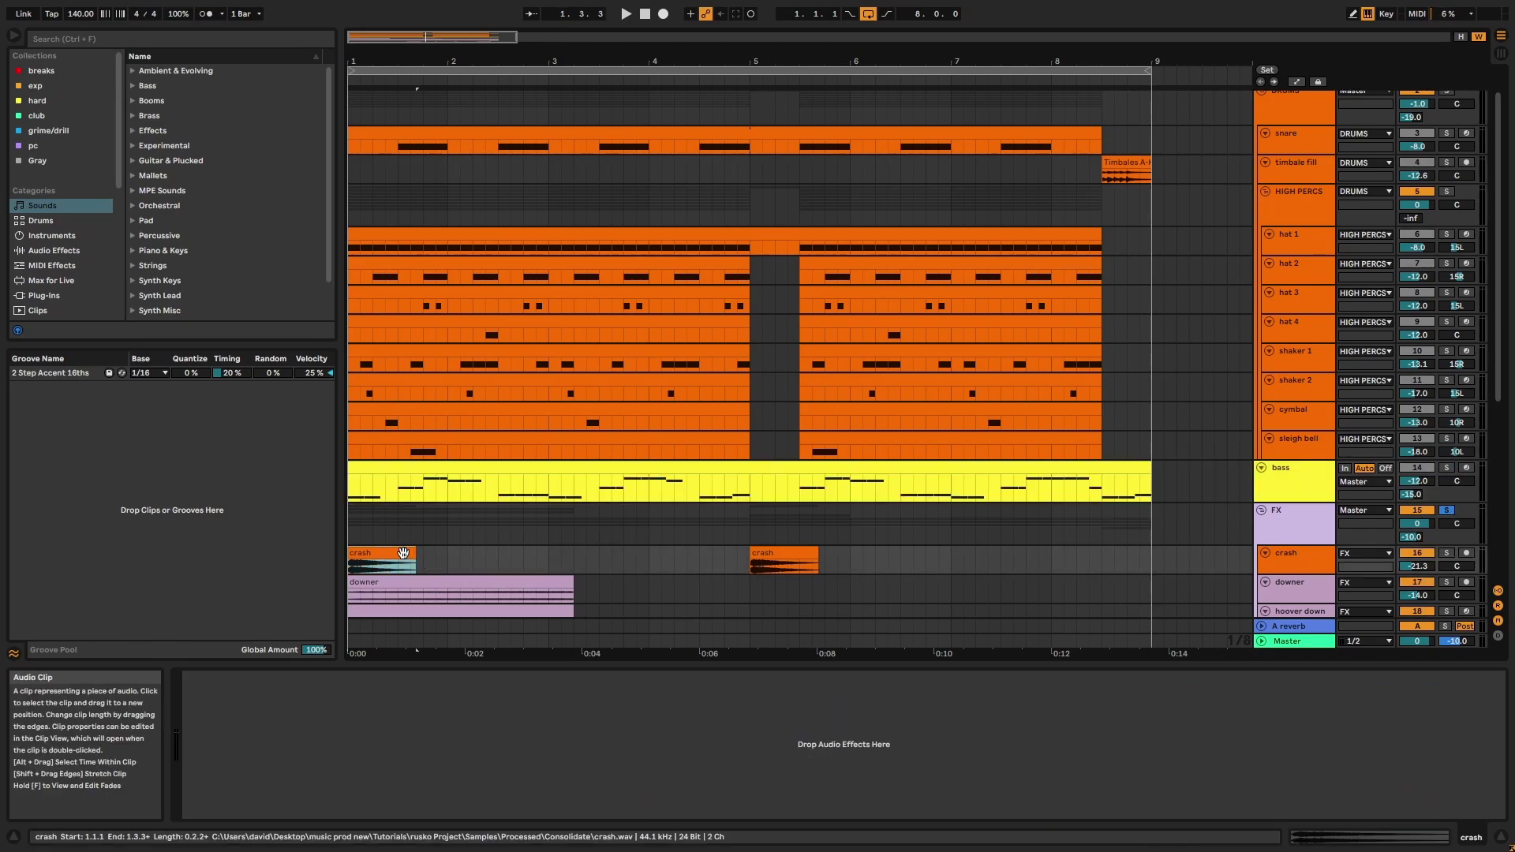
key("space")
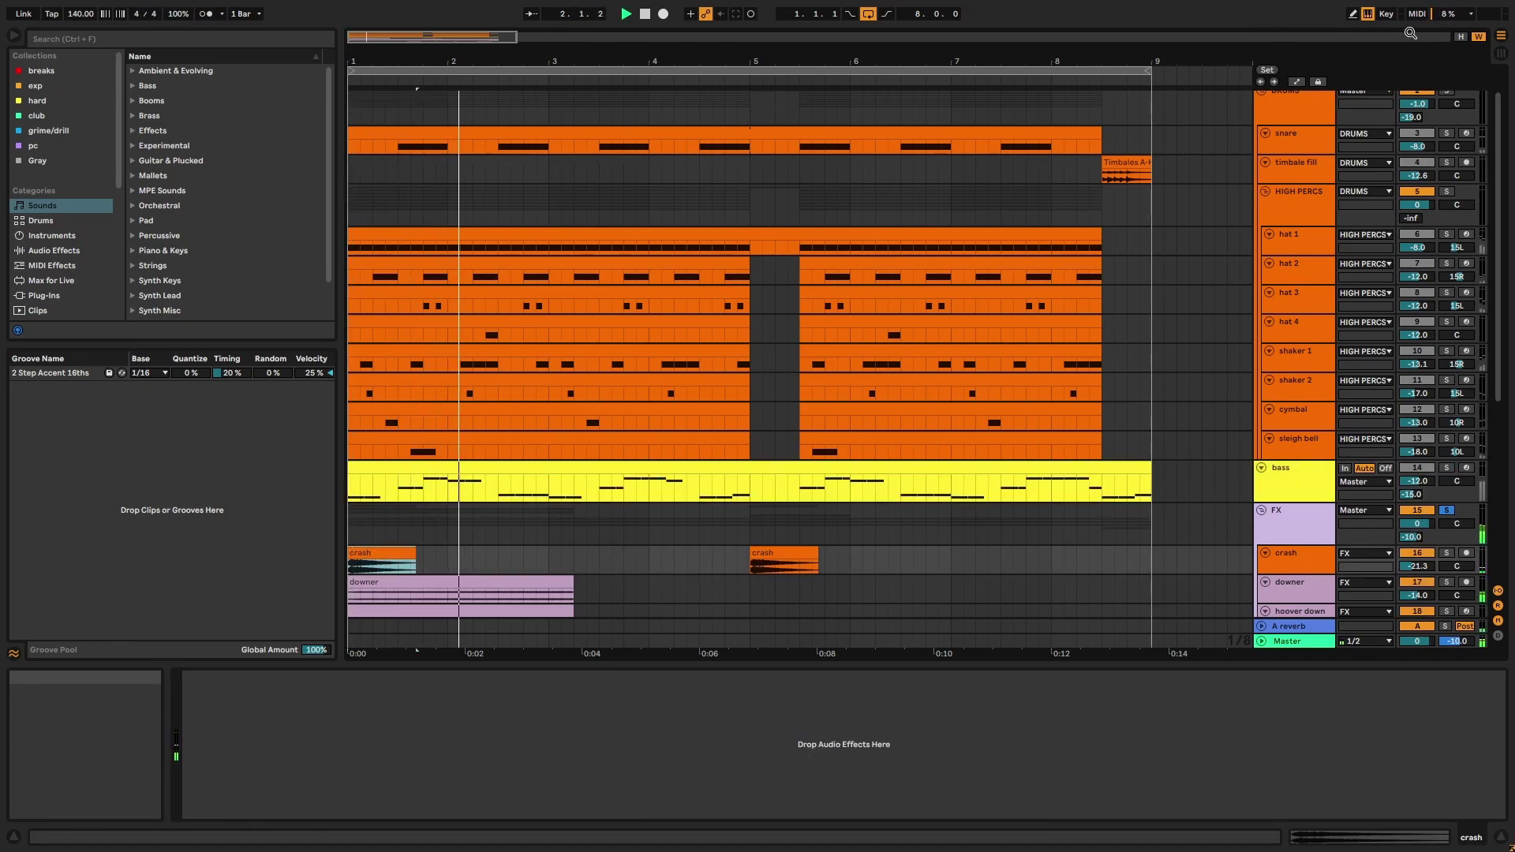
scroll(1042, 377, "down", 6)
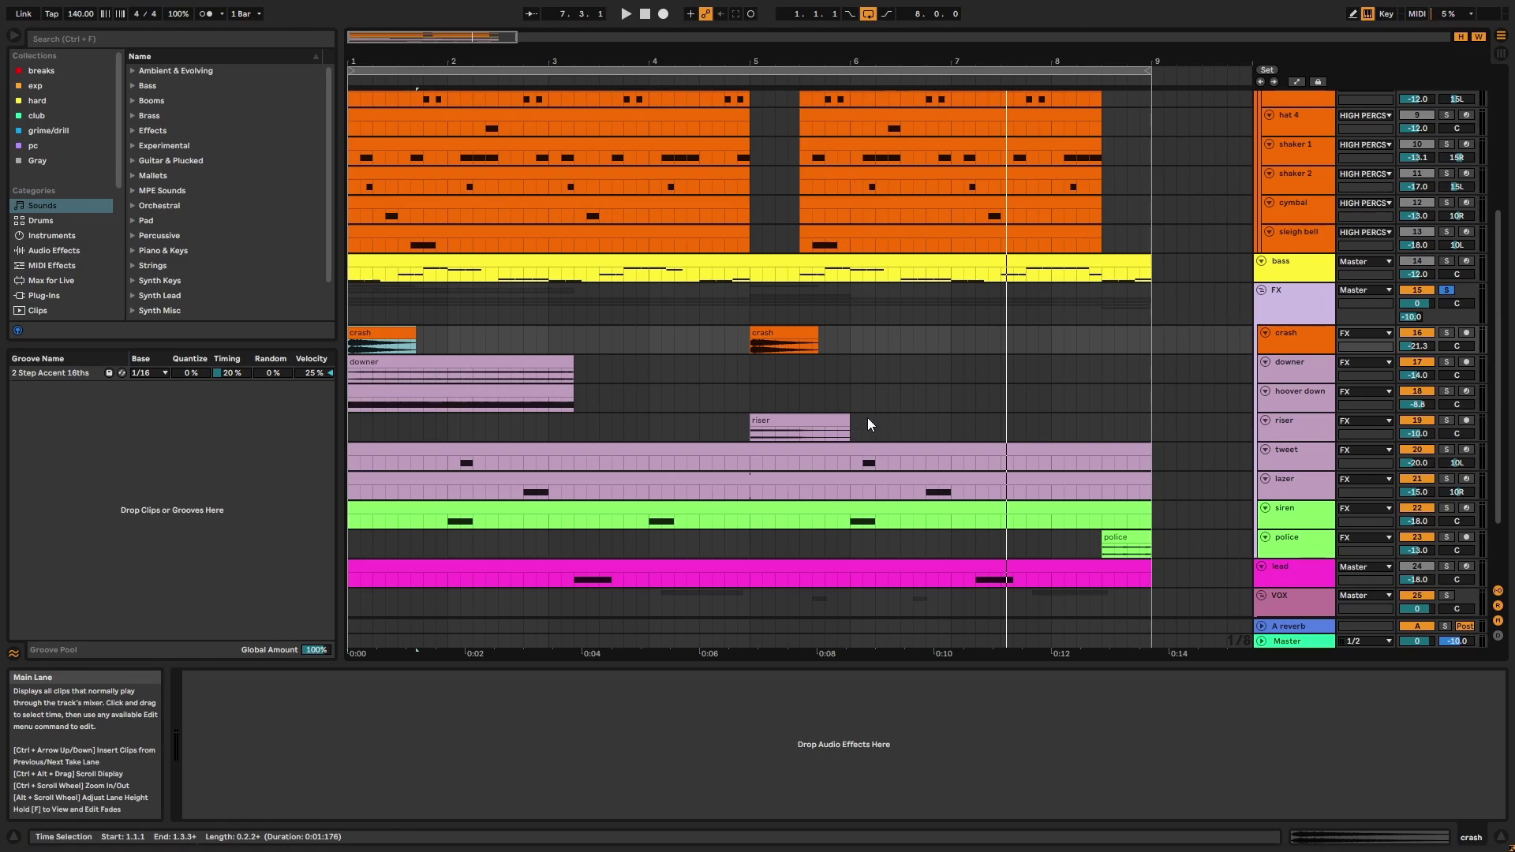
Solo the crash track and play the song from bar 1
left_click(1299, 335)
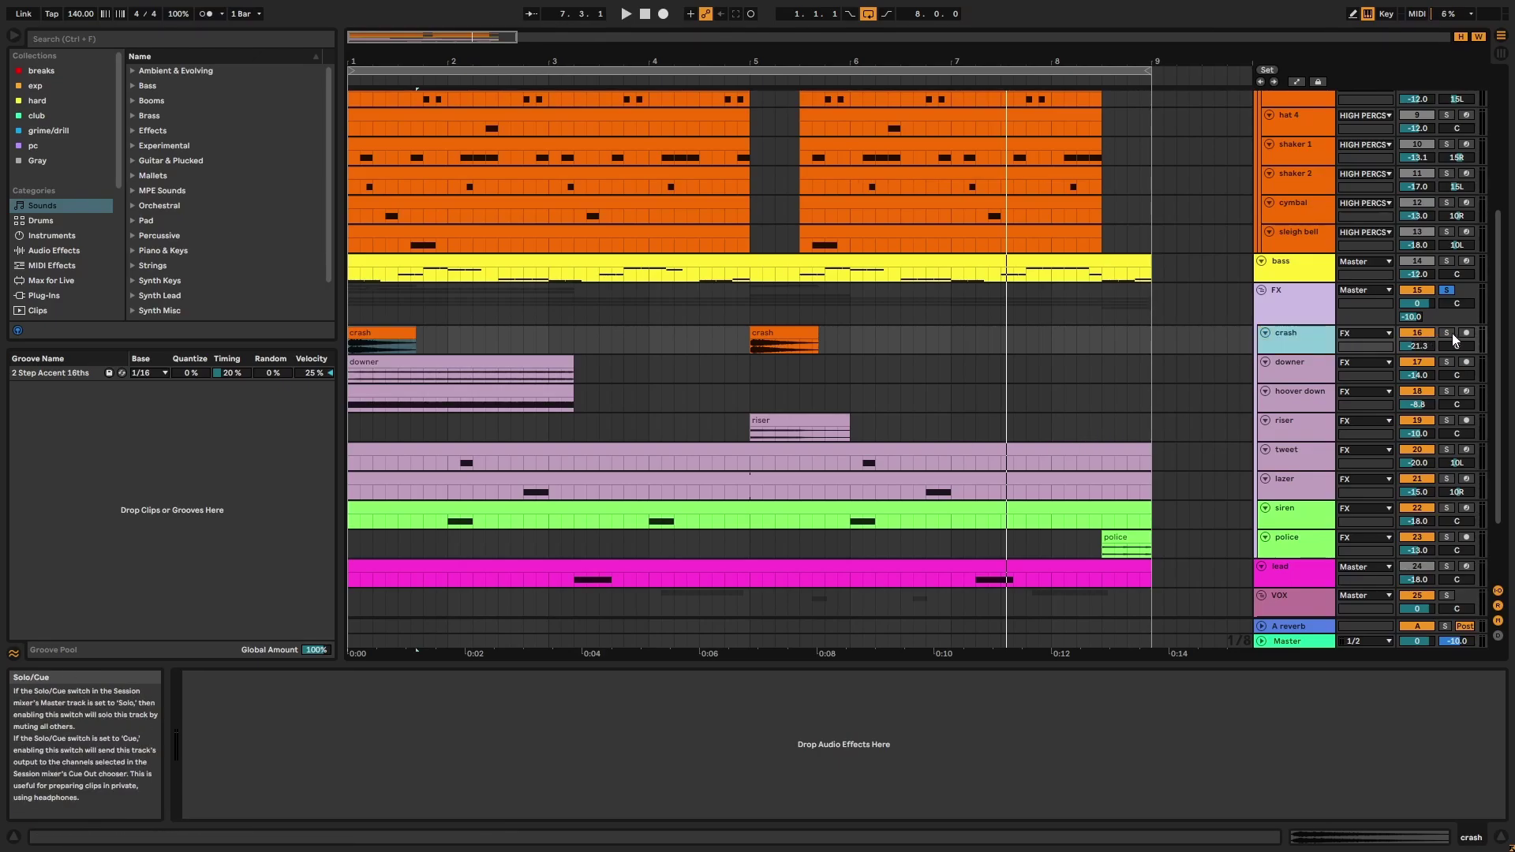
left_click(1449, 334)
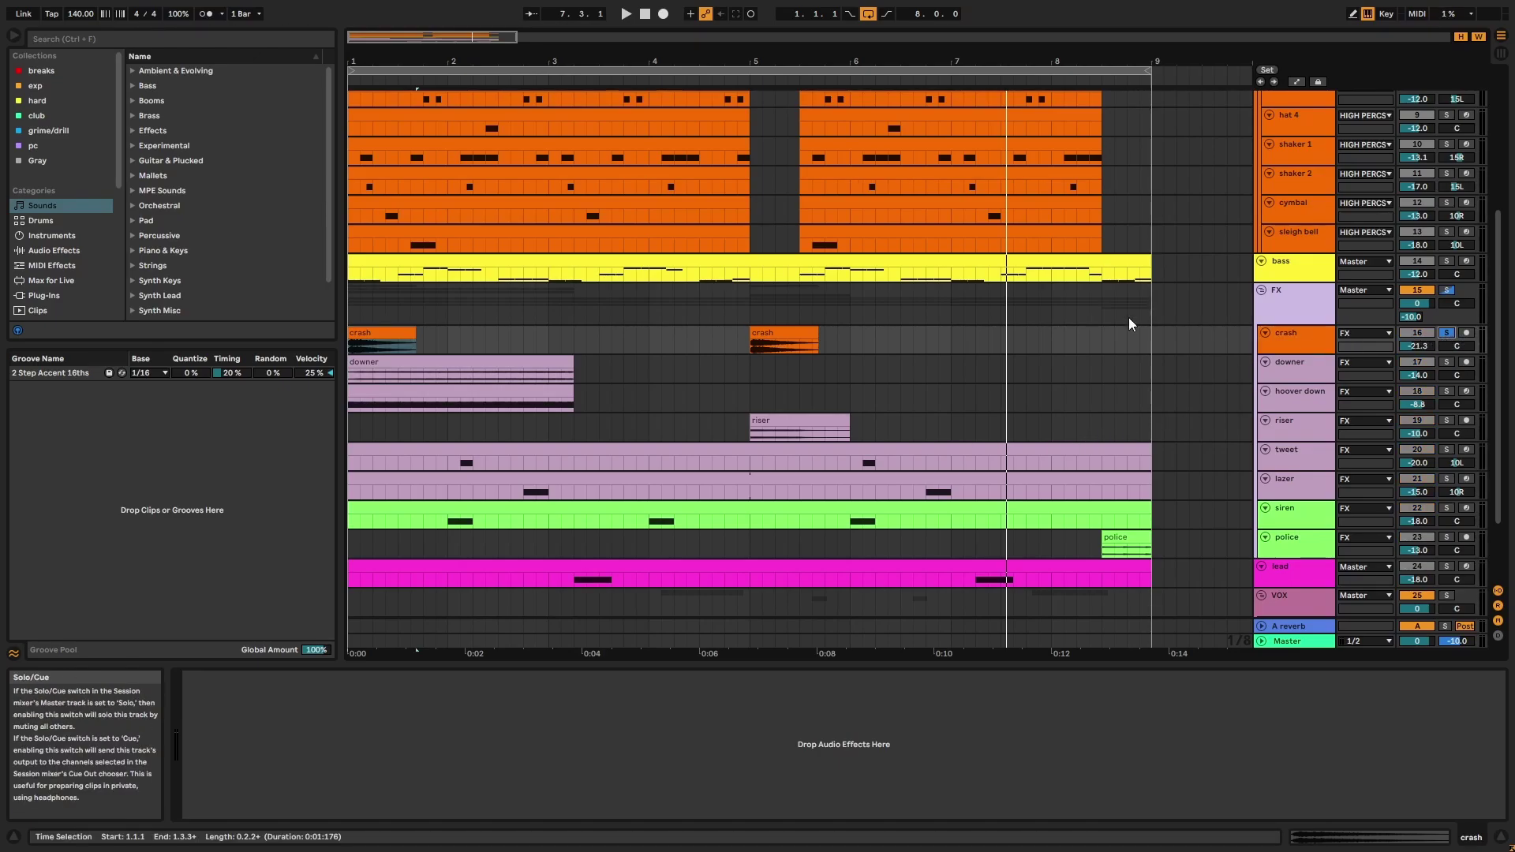
left_click(379, 335)
key("space")
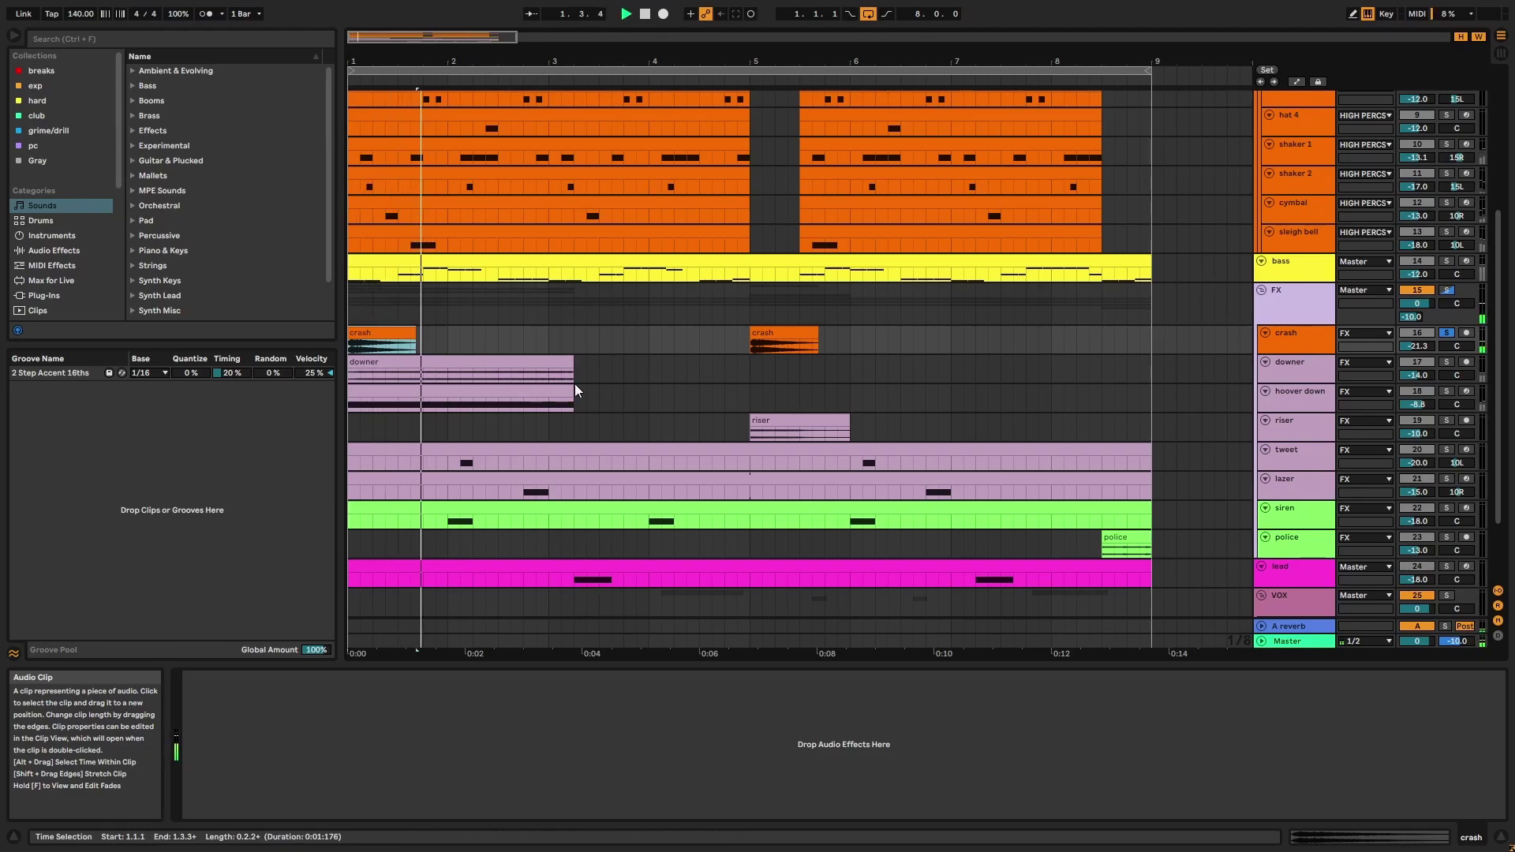
Solo the downer track, showing its Echo (1/16, 20 % Dry/Wet), and play its clip
left_click(1294, 367)
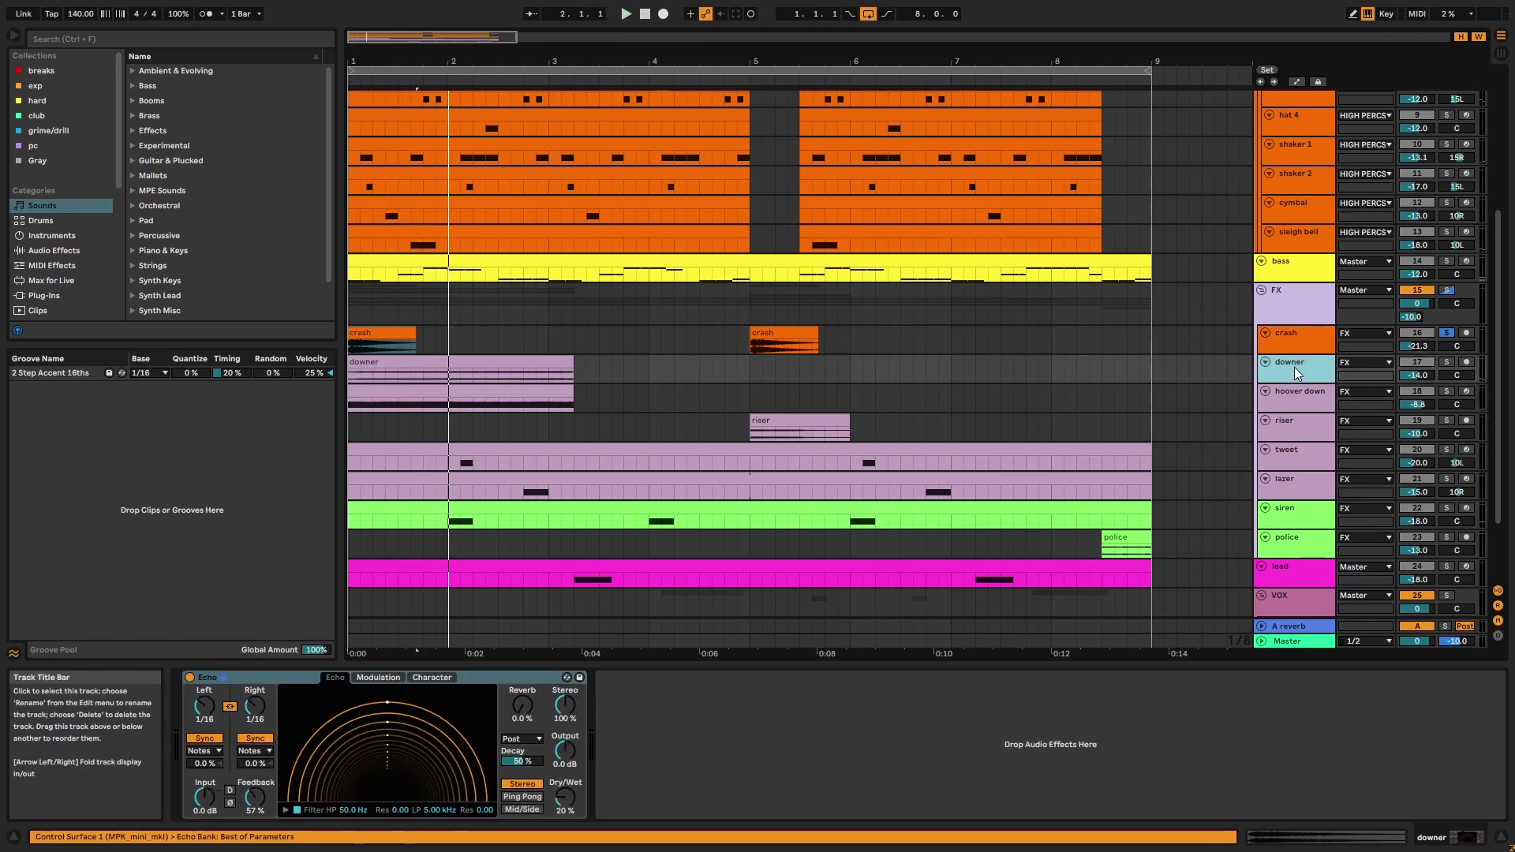
left_click(1446, 362)
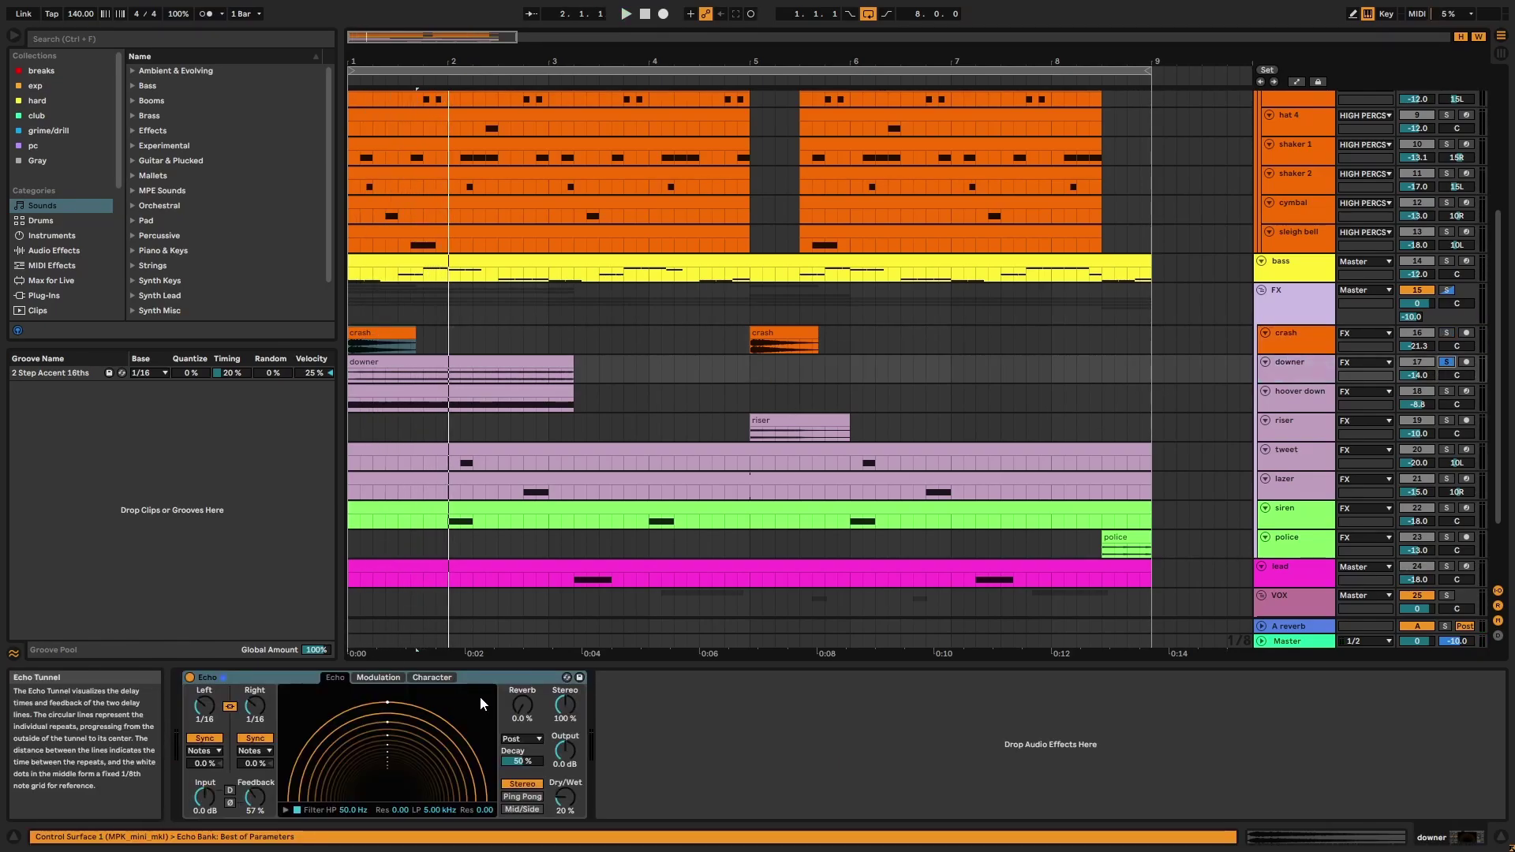
left_click(501, 361)
key("space")
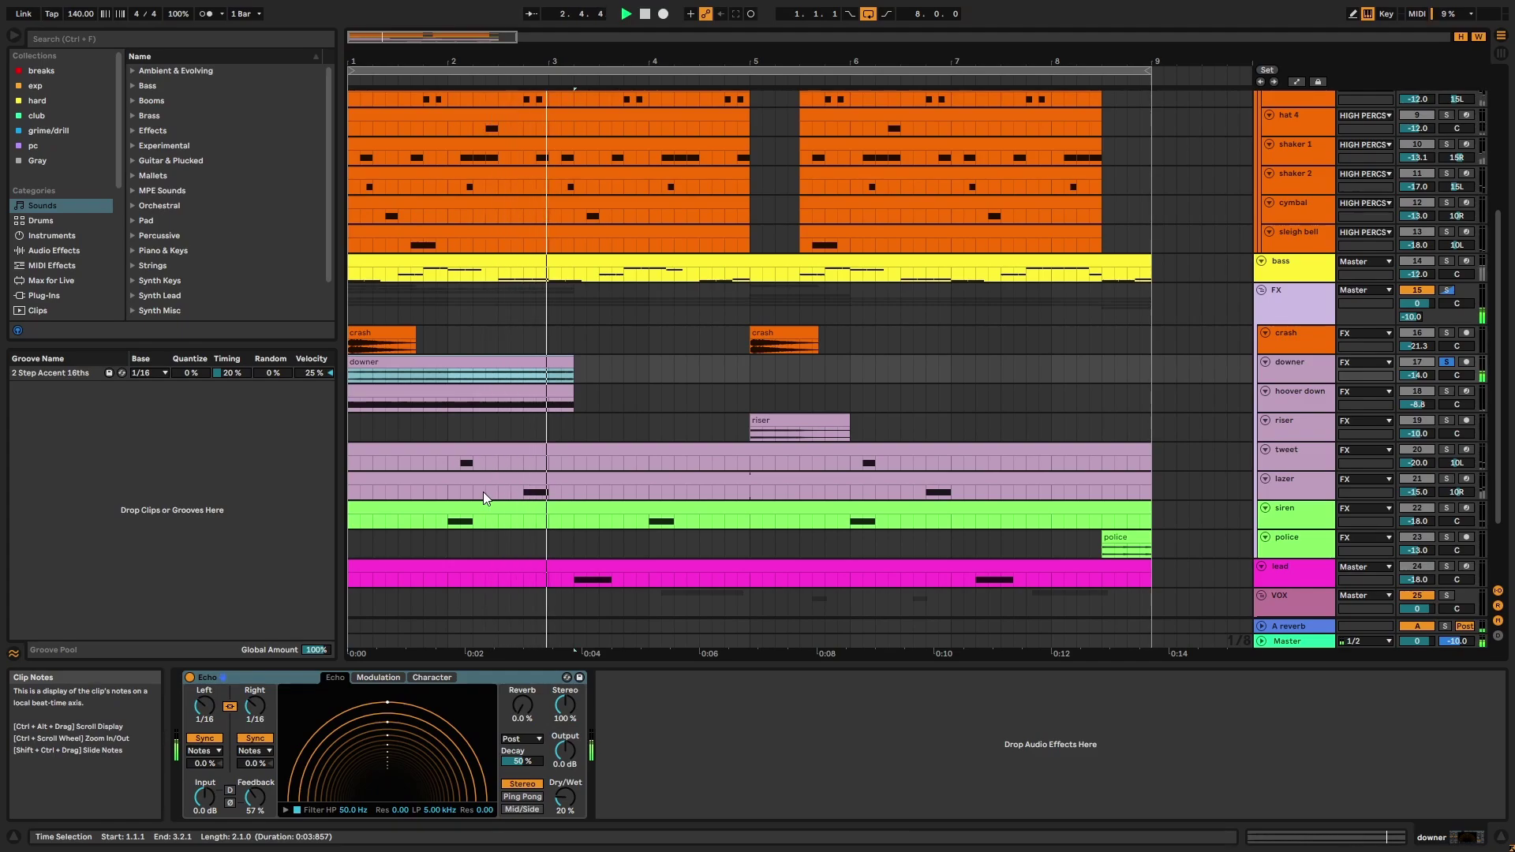
Solo hoover down and open its Serum synth (Basic Mini, 3-voice unison, MG Low 12) while playing
left_click(546, 387)
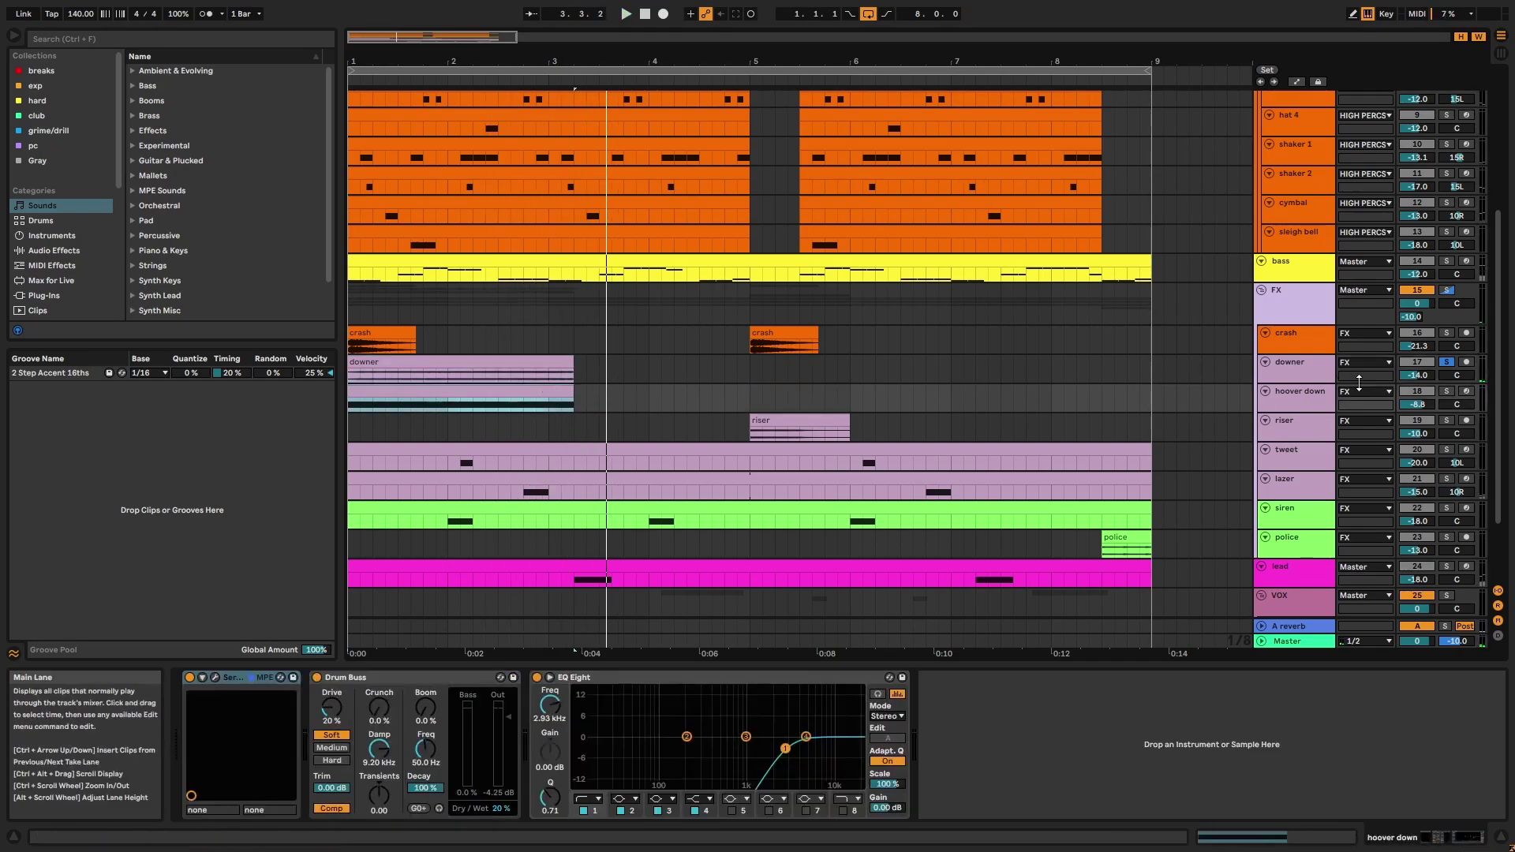
left_click(1447, 391)
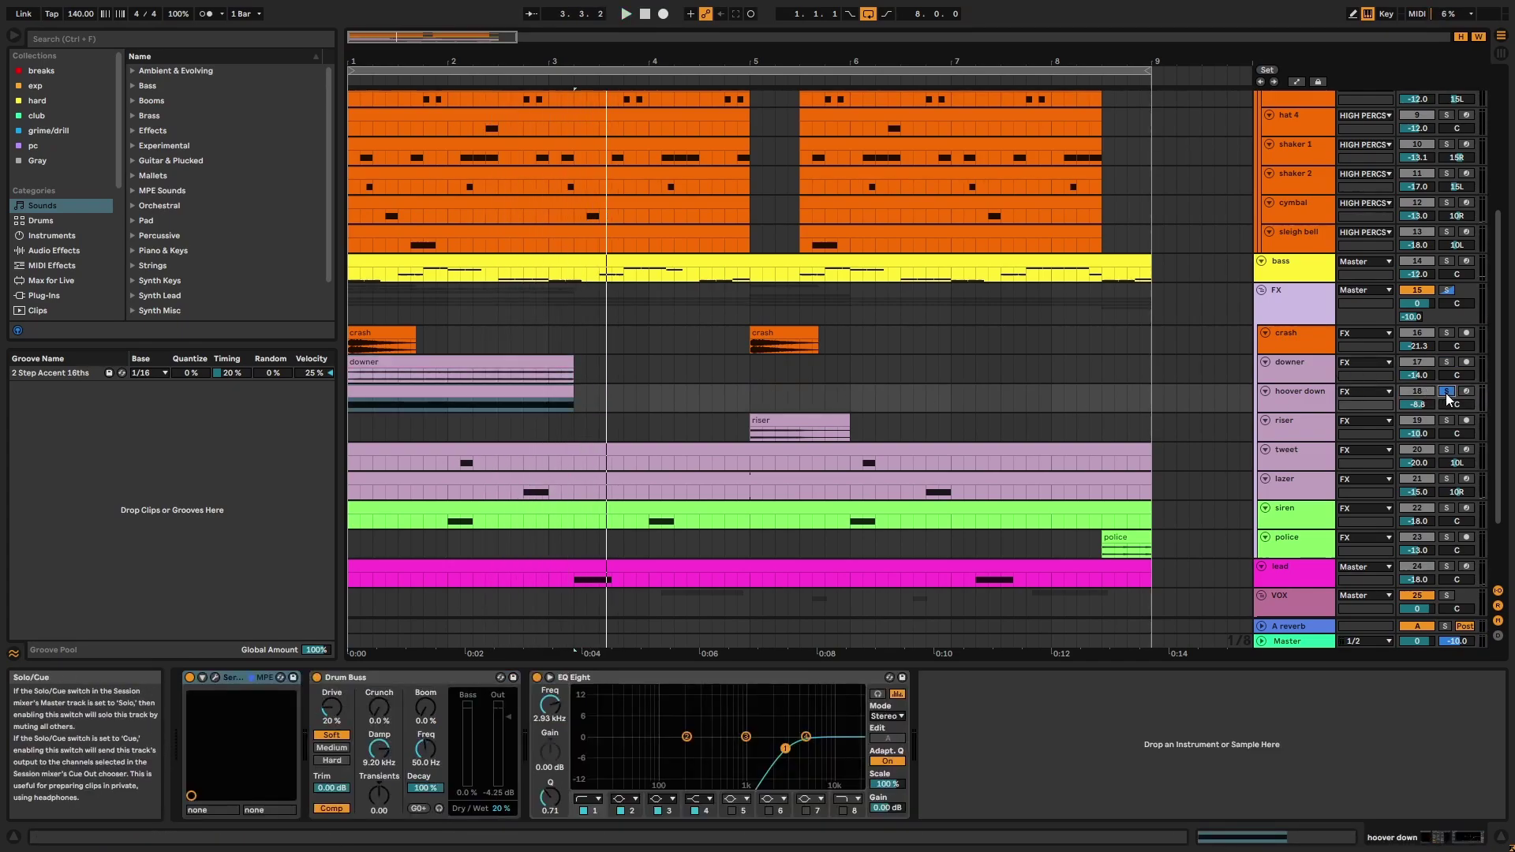
left_click(218, 673)
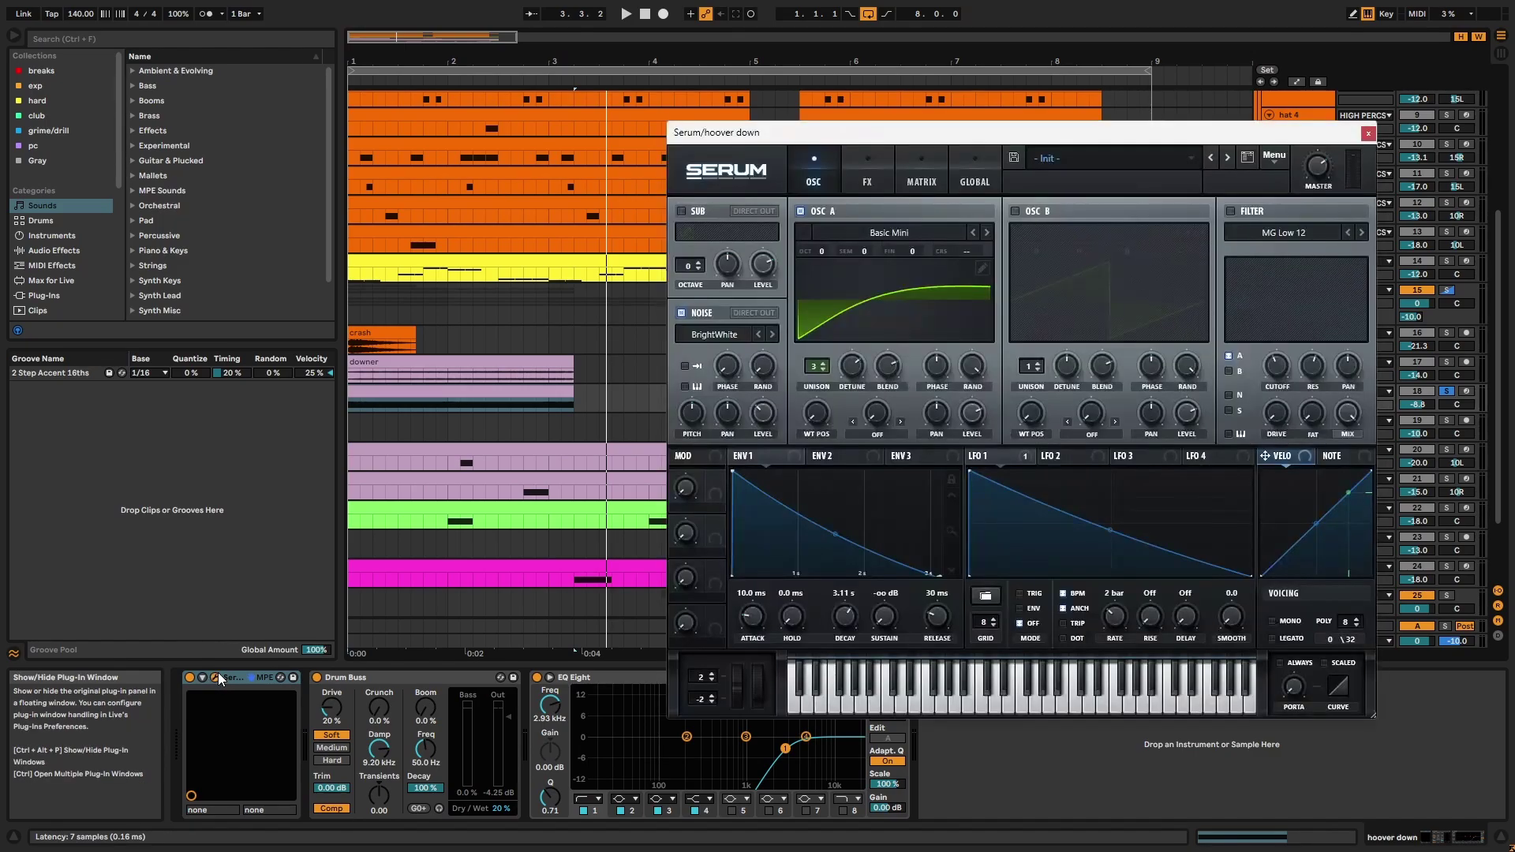
key("space")
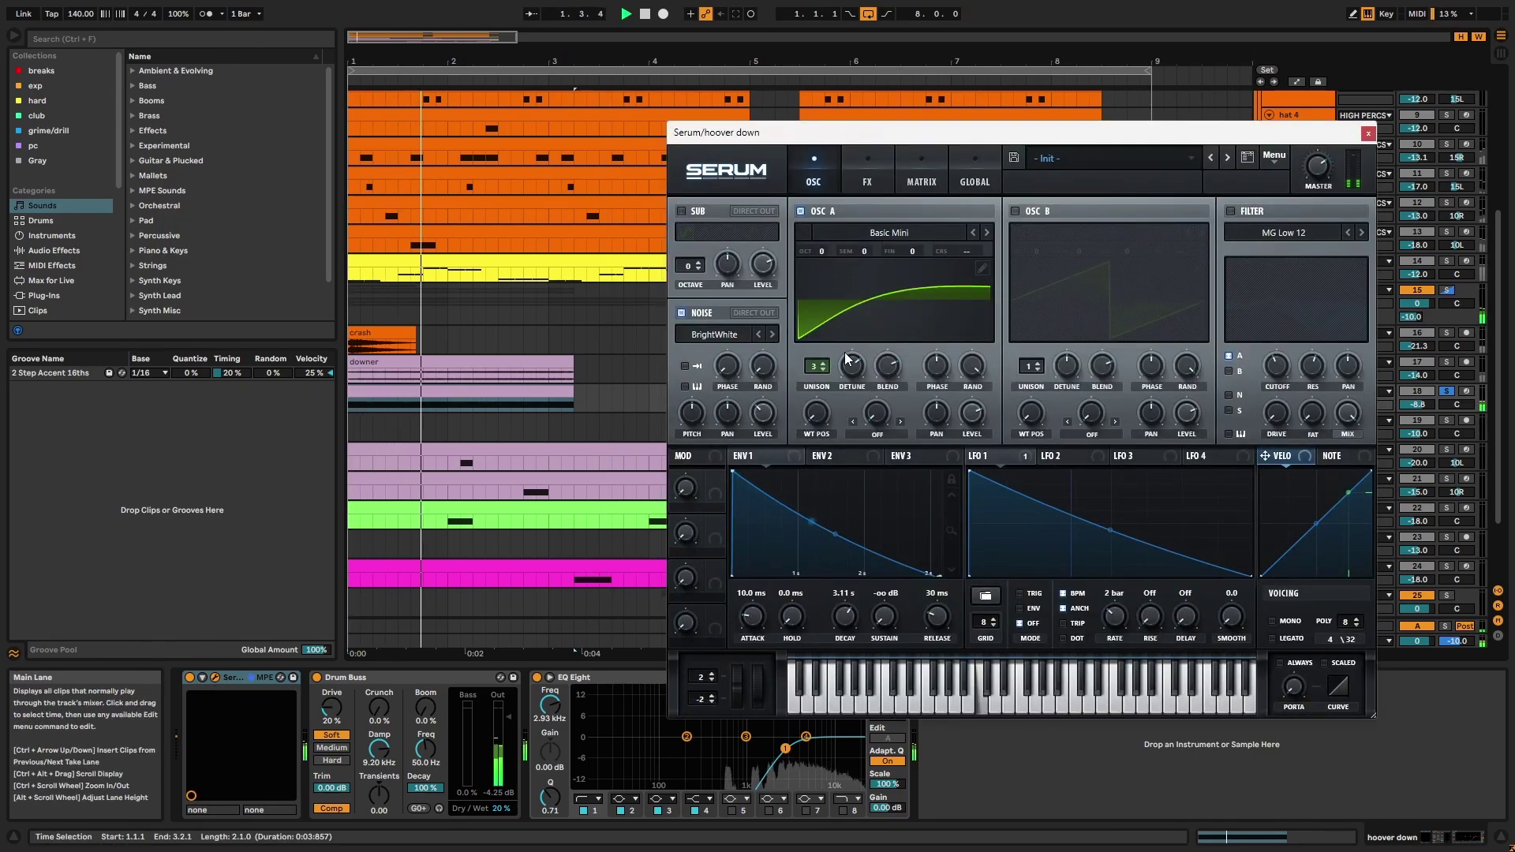
View the hoover down clip's notes in the full editor, then return to the arrangement
left_click(488, 392)
double_click(488, 391)
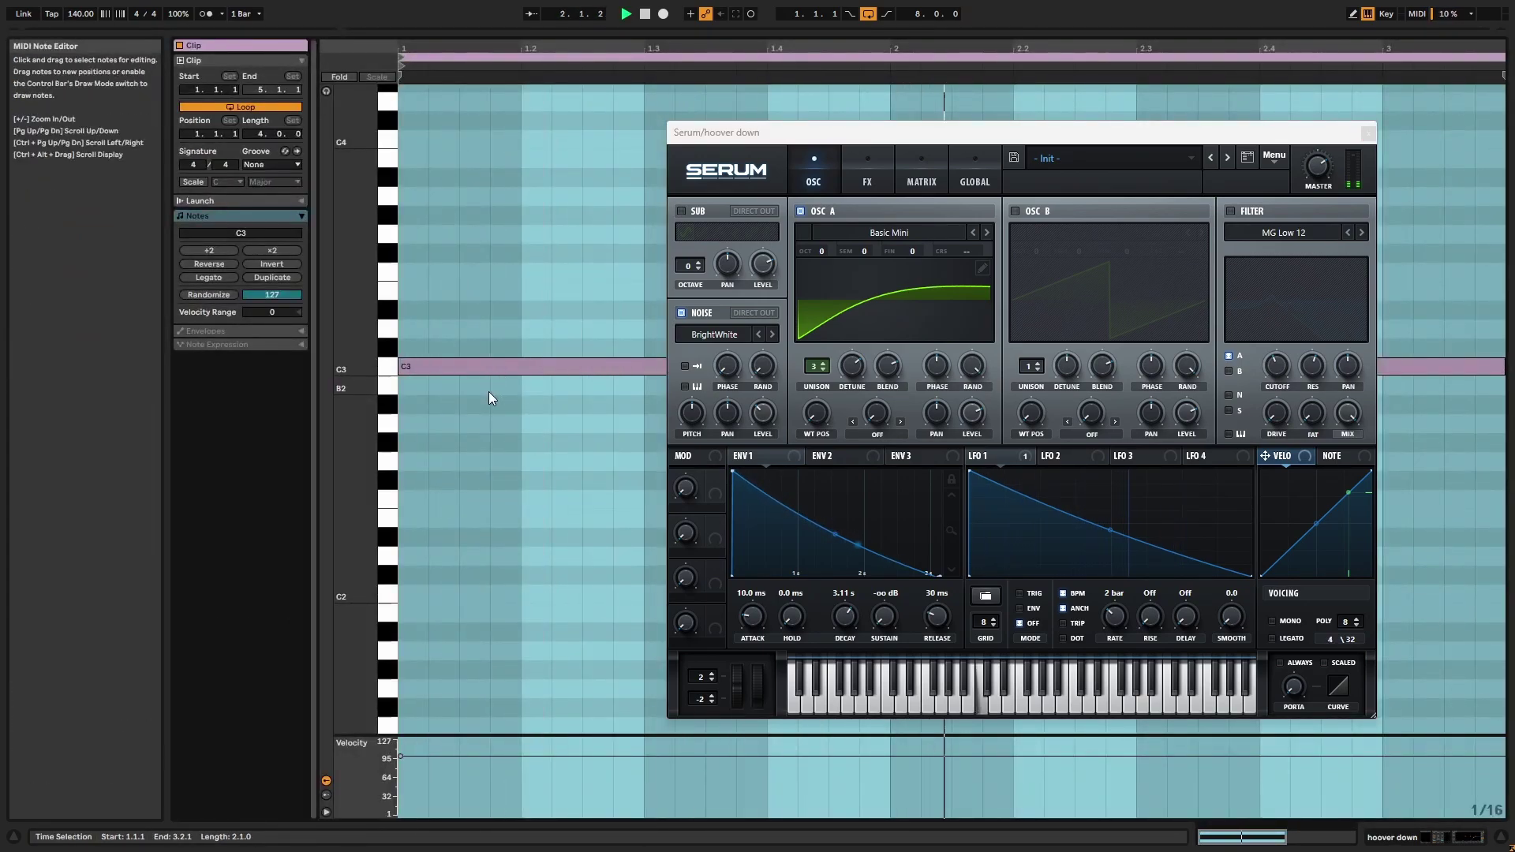
key("shift+Tab")
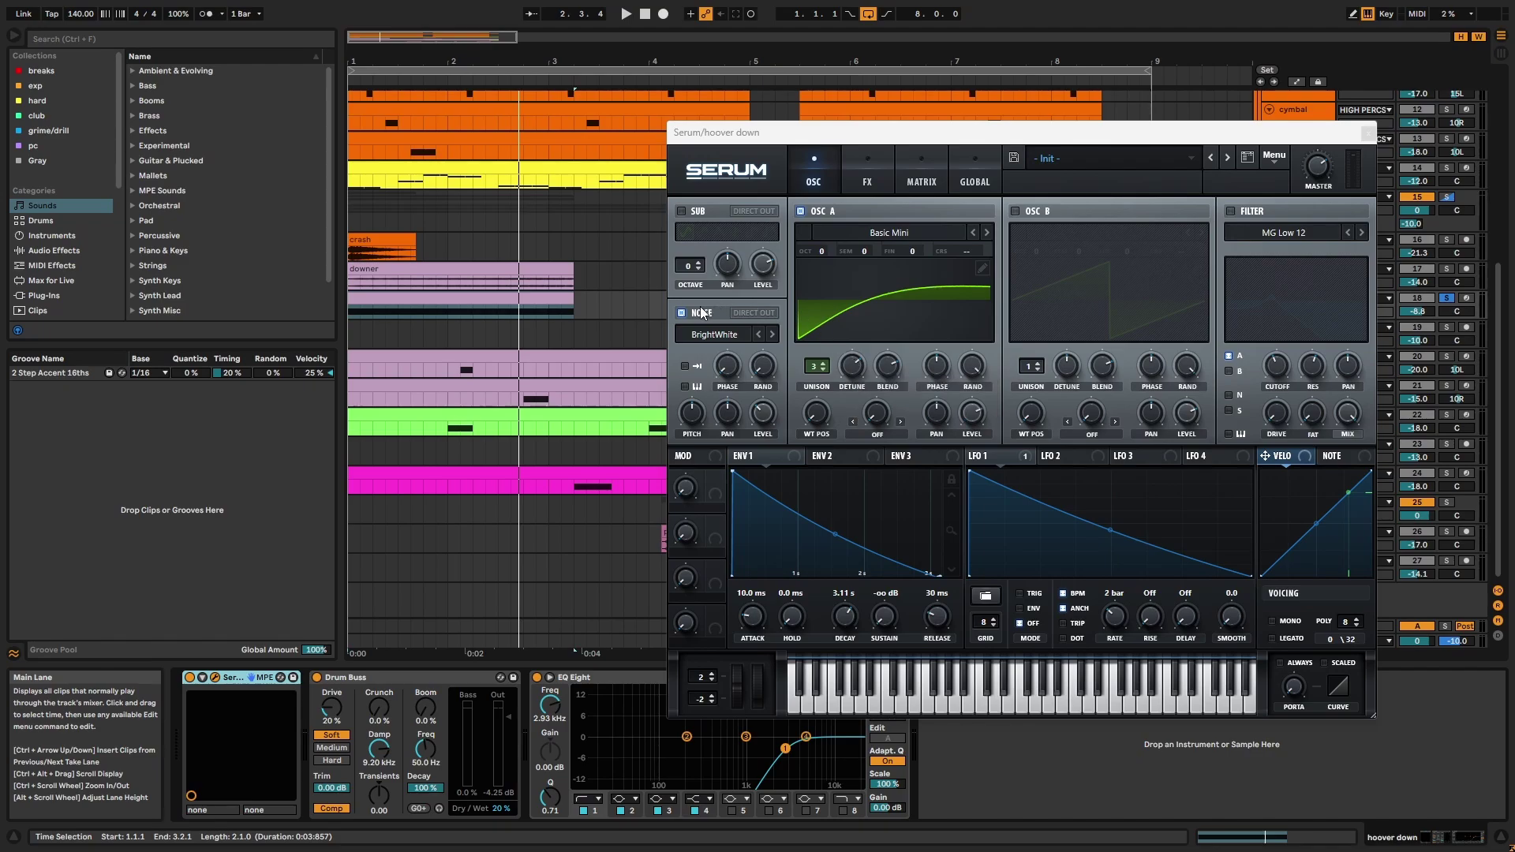
Inspect Serum's Hyper/Dimension and Tube Distortion effects and its LFO 1 to Mast.Tun routing
left_click(856, 168)
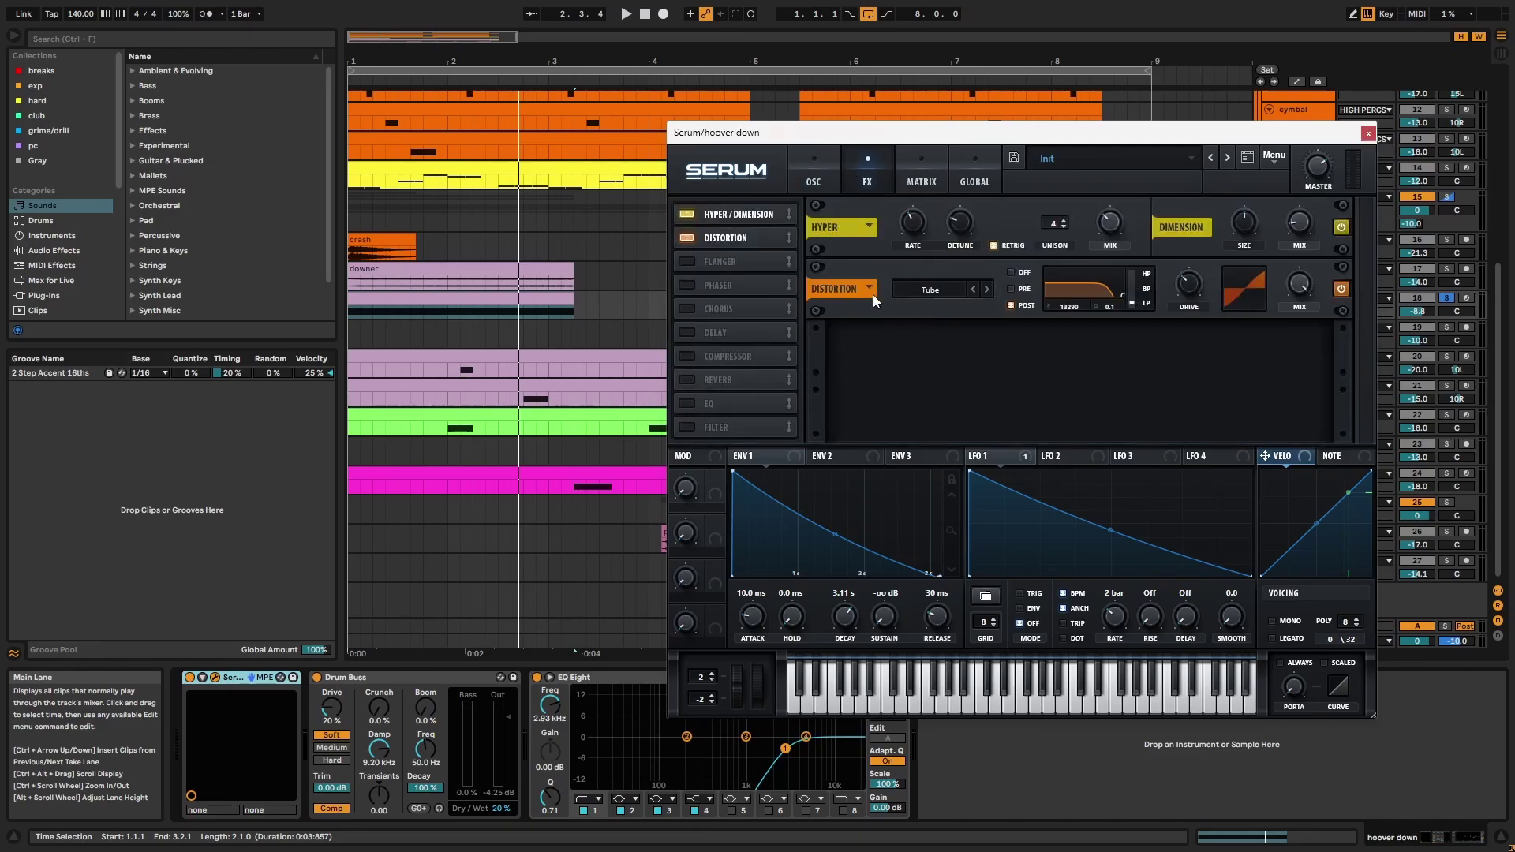
left_click(933, 181)
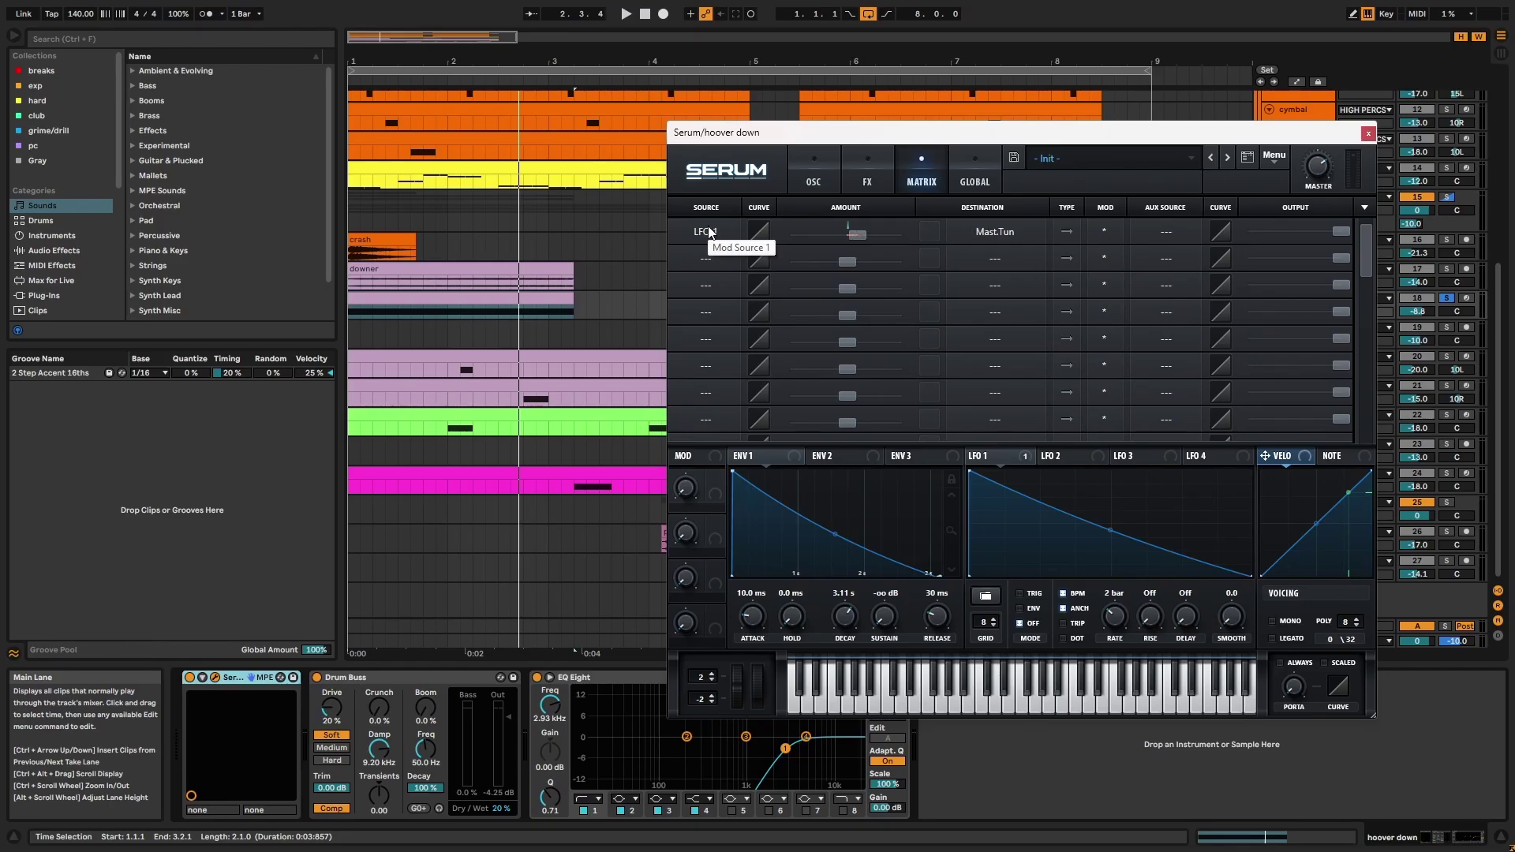
key("space")
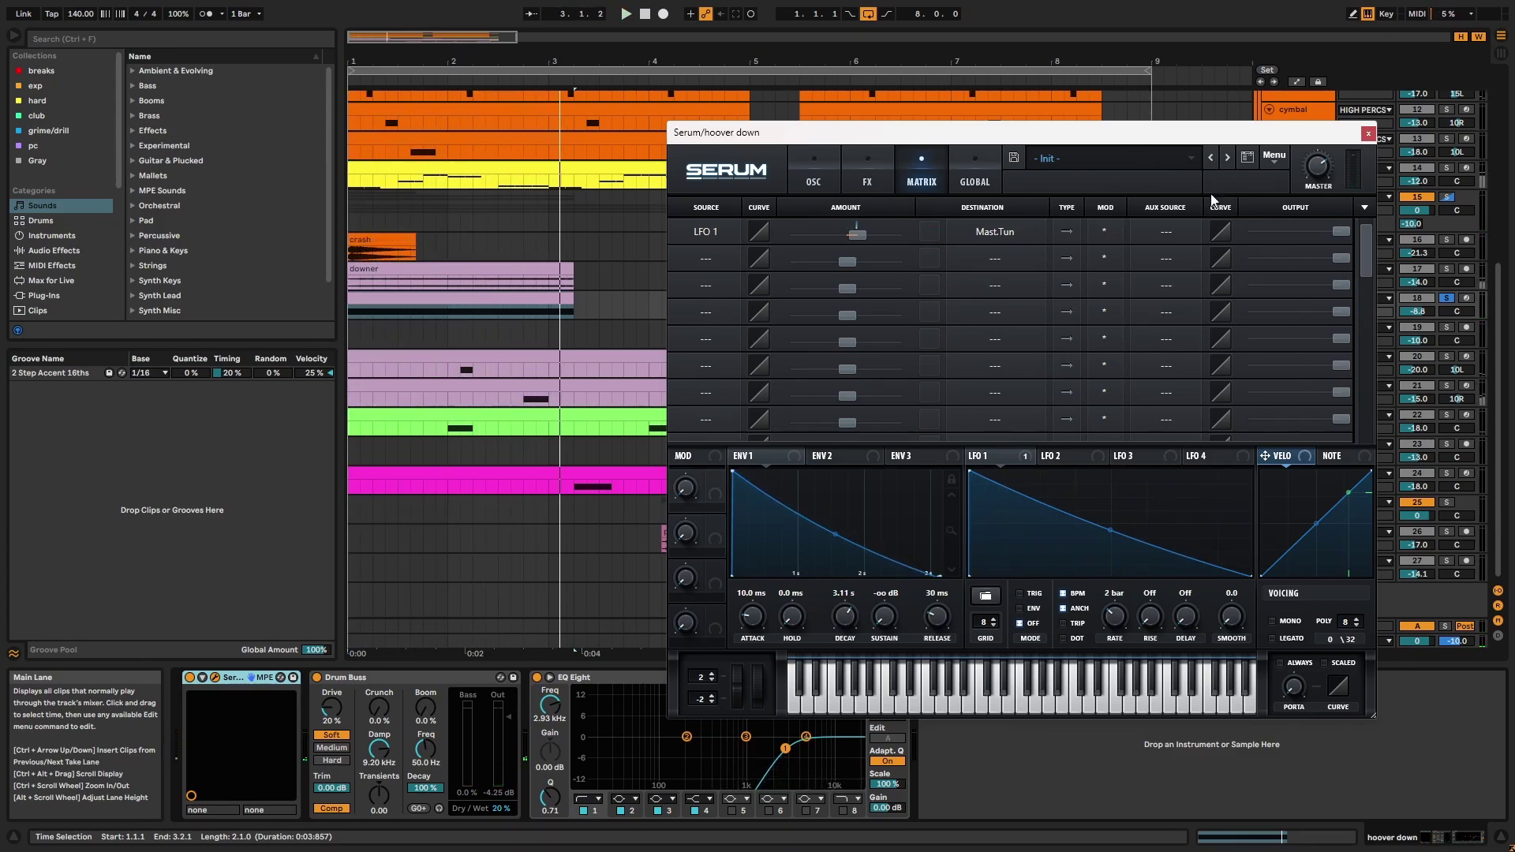
Close Serum and inspect the Drum Buss and EQ Eight effects
left_click(1368, 134)
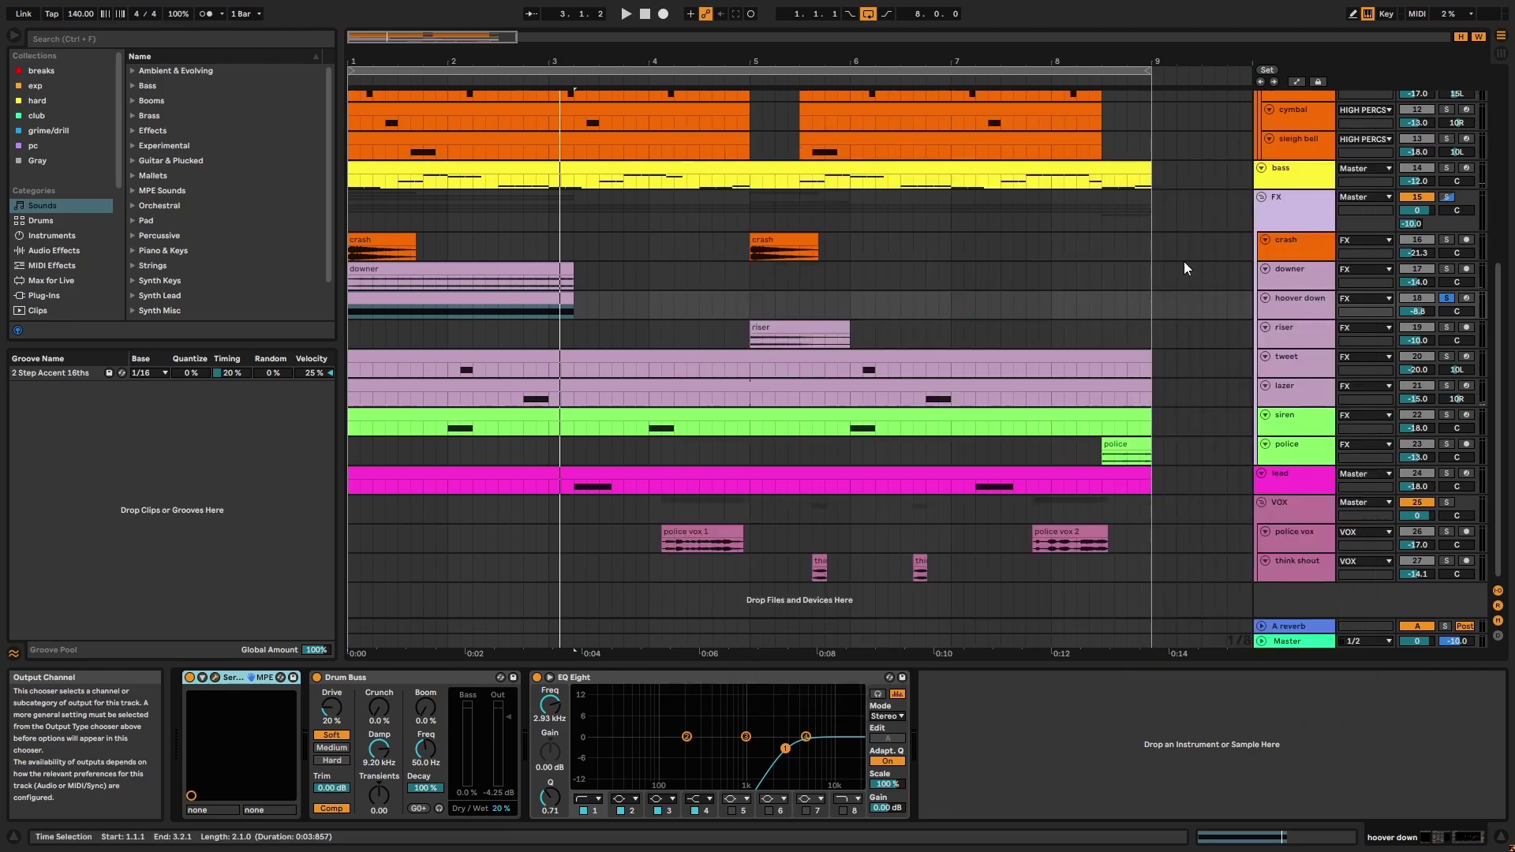
left_click(446, 674)
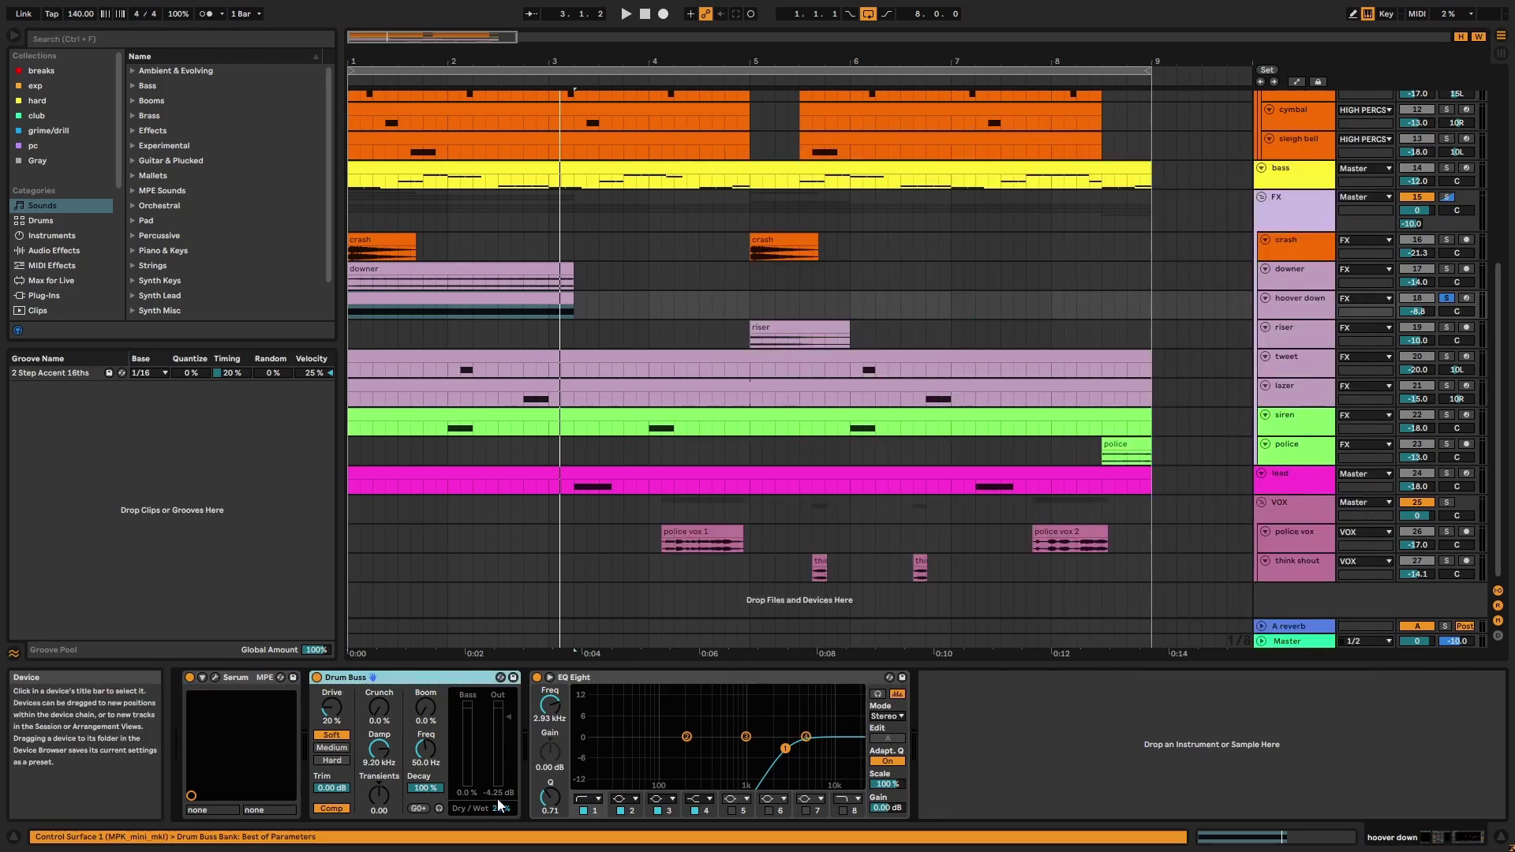
left_click(643, 678)
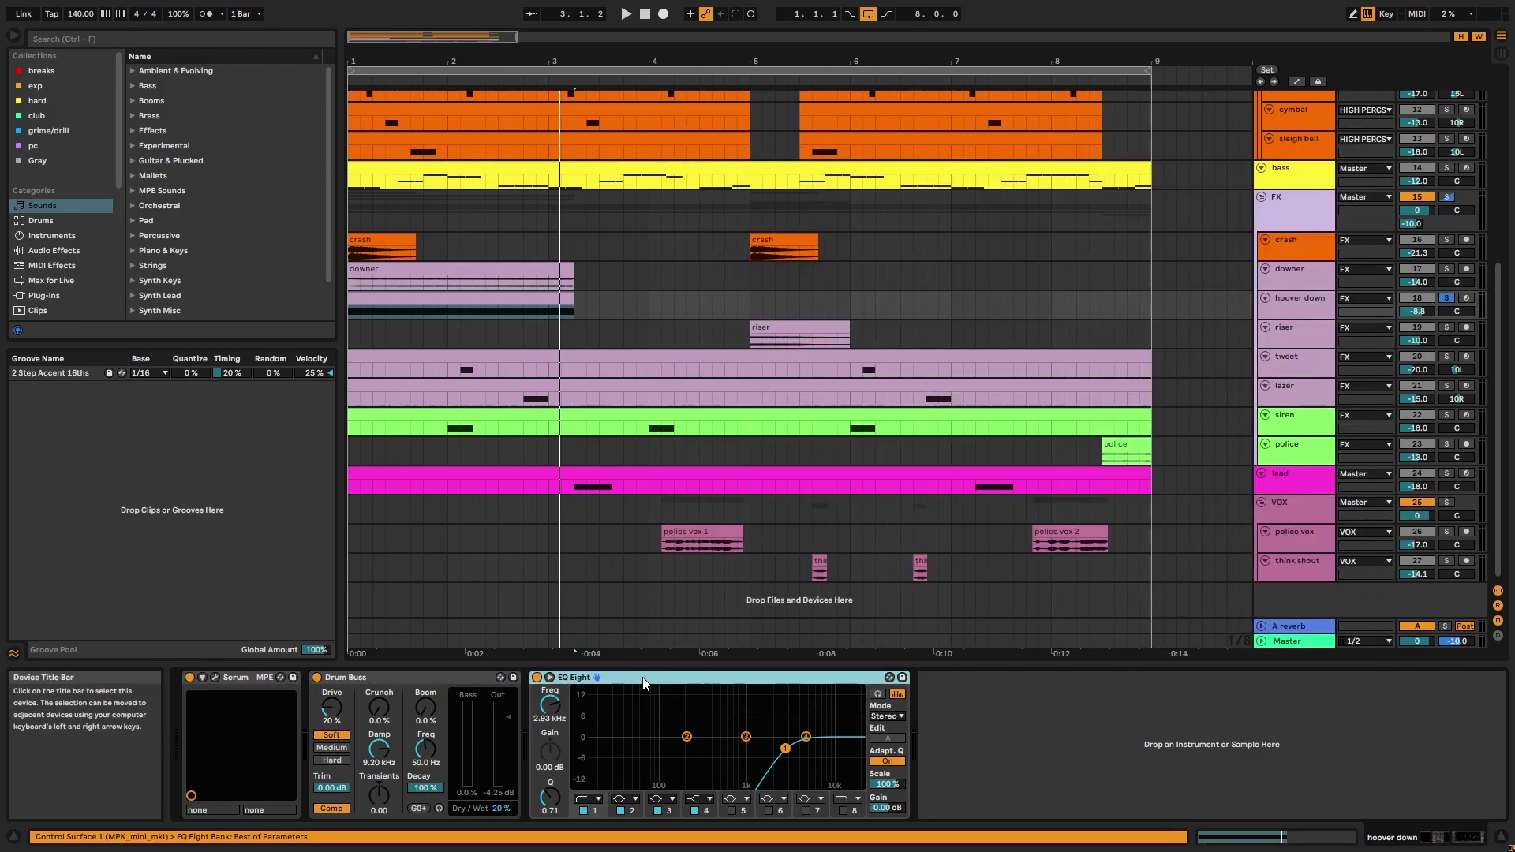
Solo the riser track and play the arrangement from bar 5
left_click(807, 330)
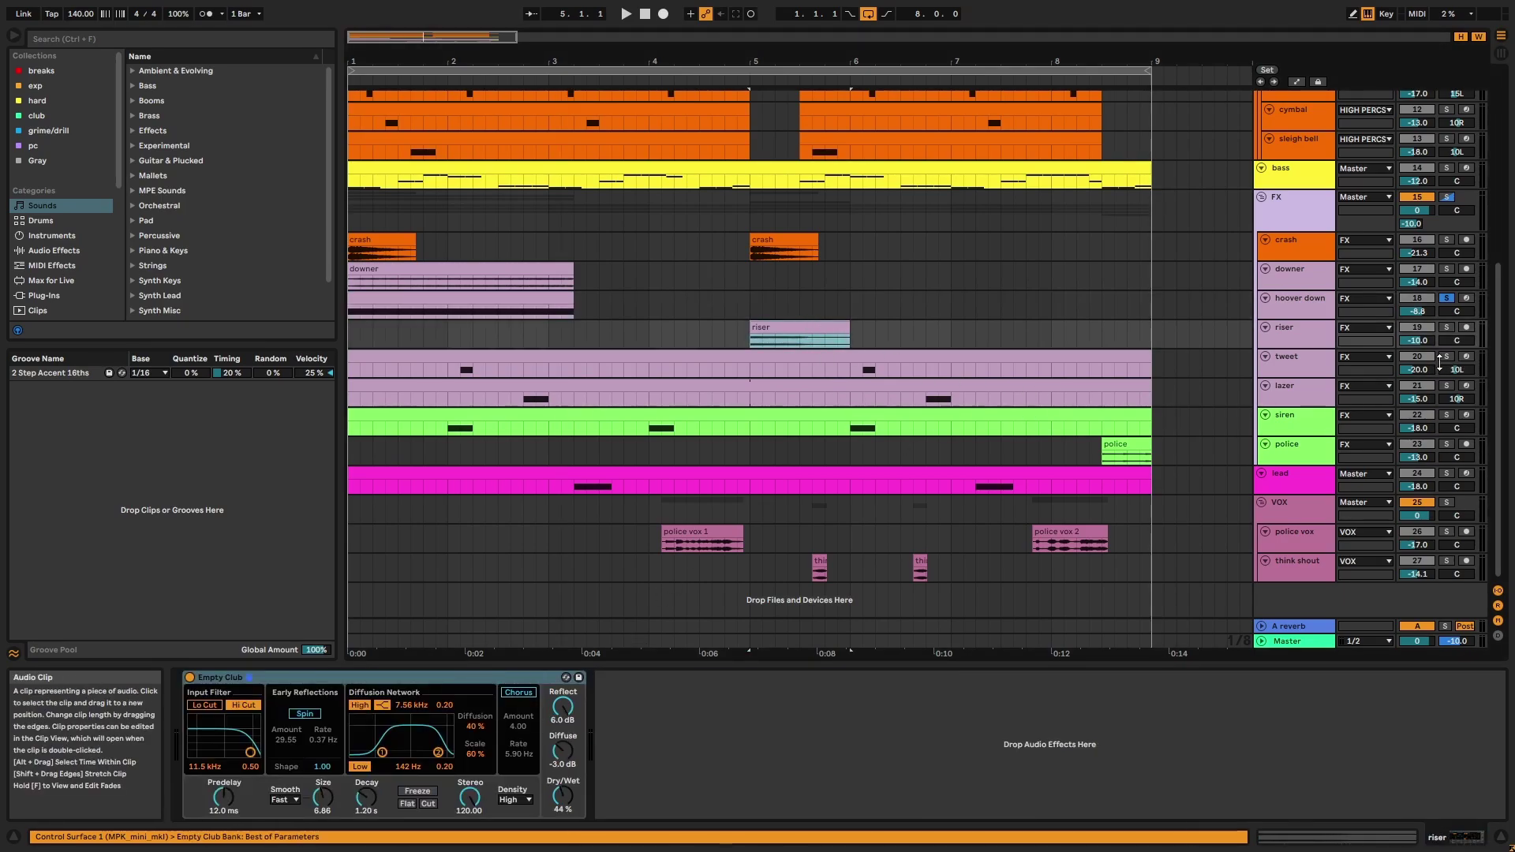
left_click(1446, 328)
key("space")
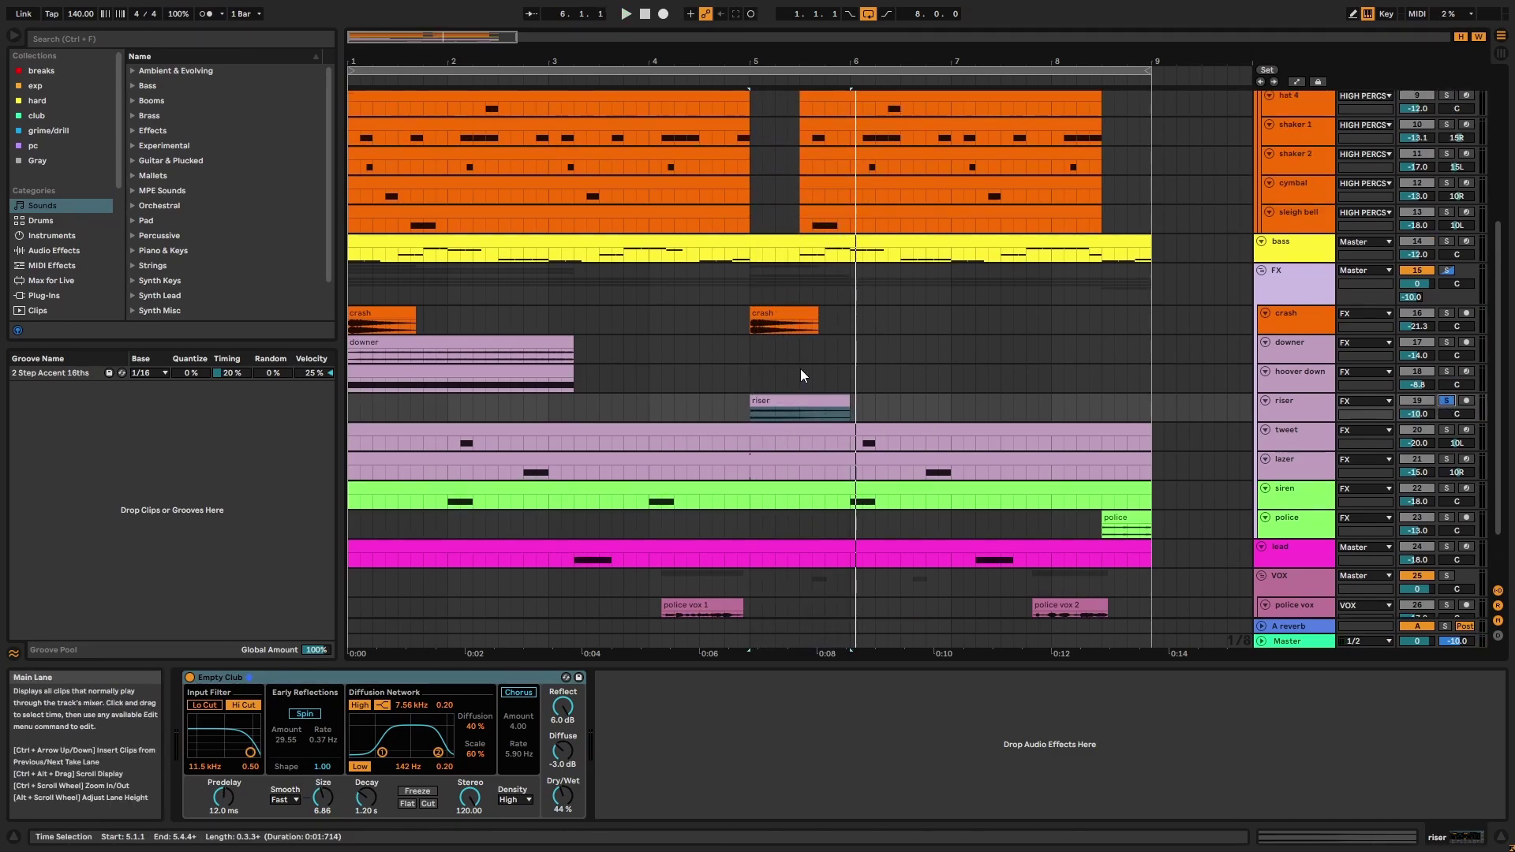
scroll(801, 376, "up", 3)
left_click_drag(750, 130, 797, 316)
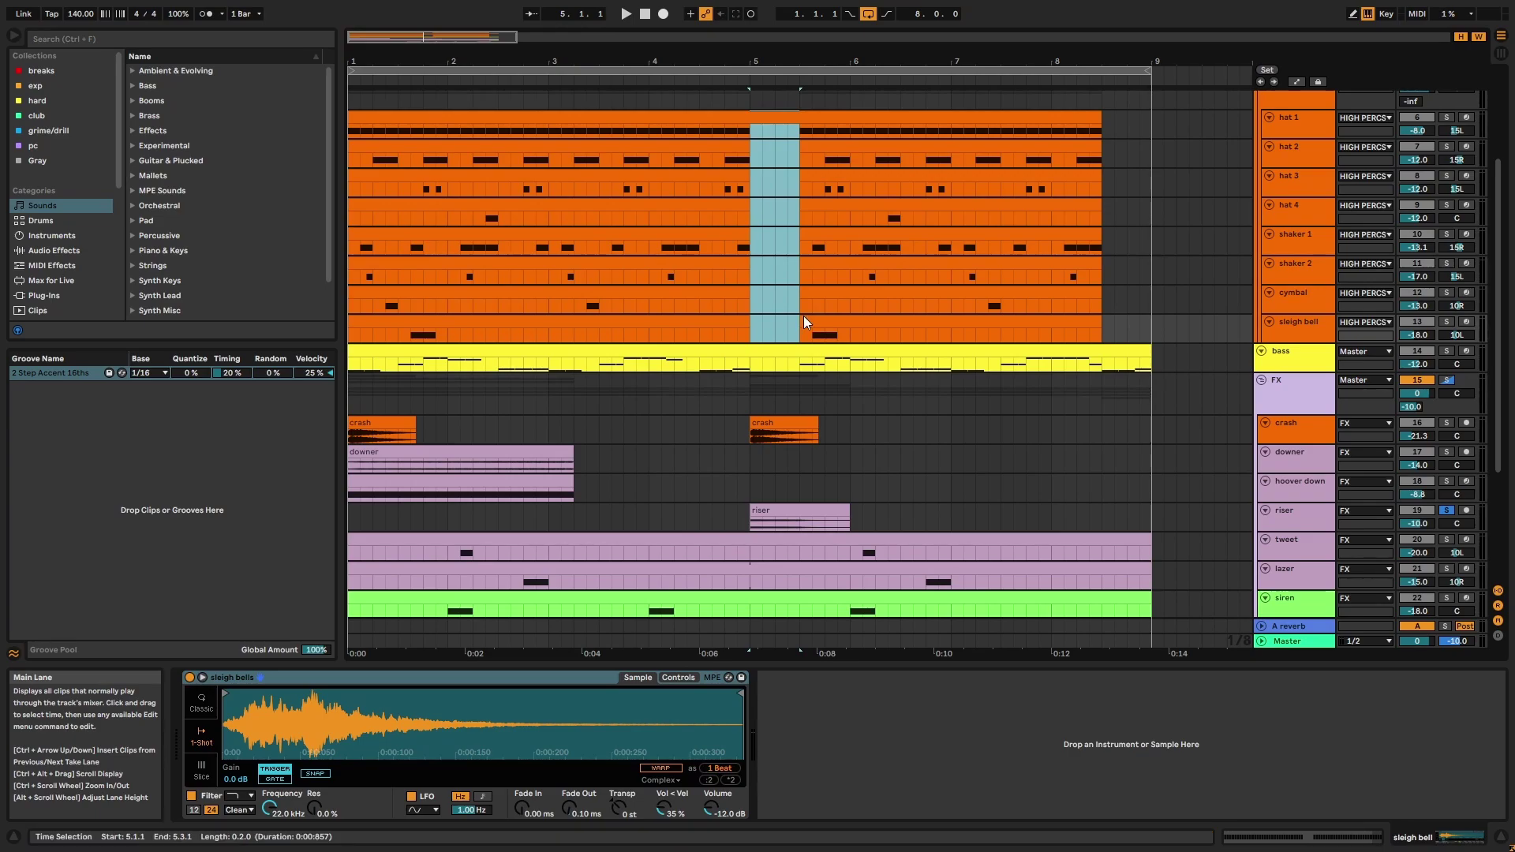
Show the riser track's Empty Club reverb device settings
left_click(1298, 521)
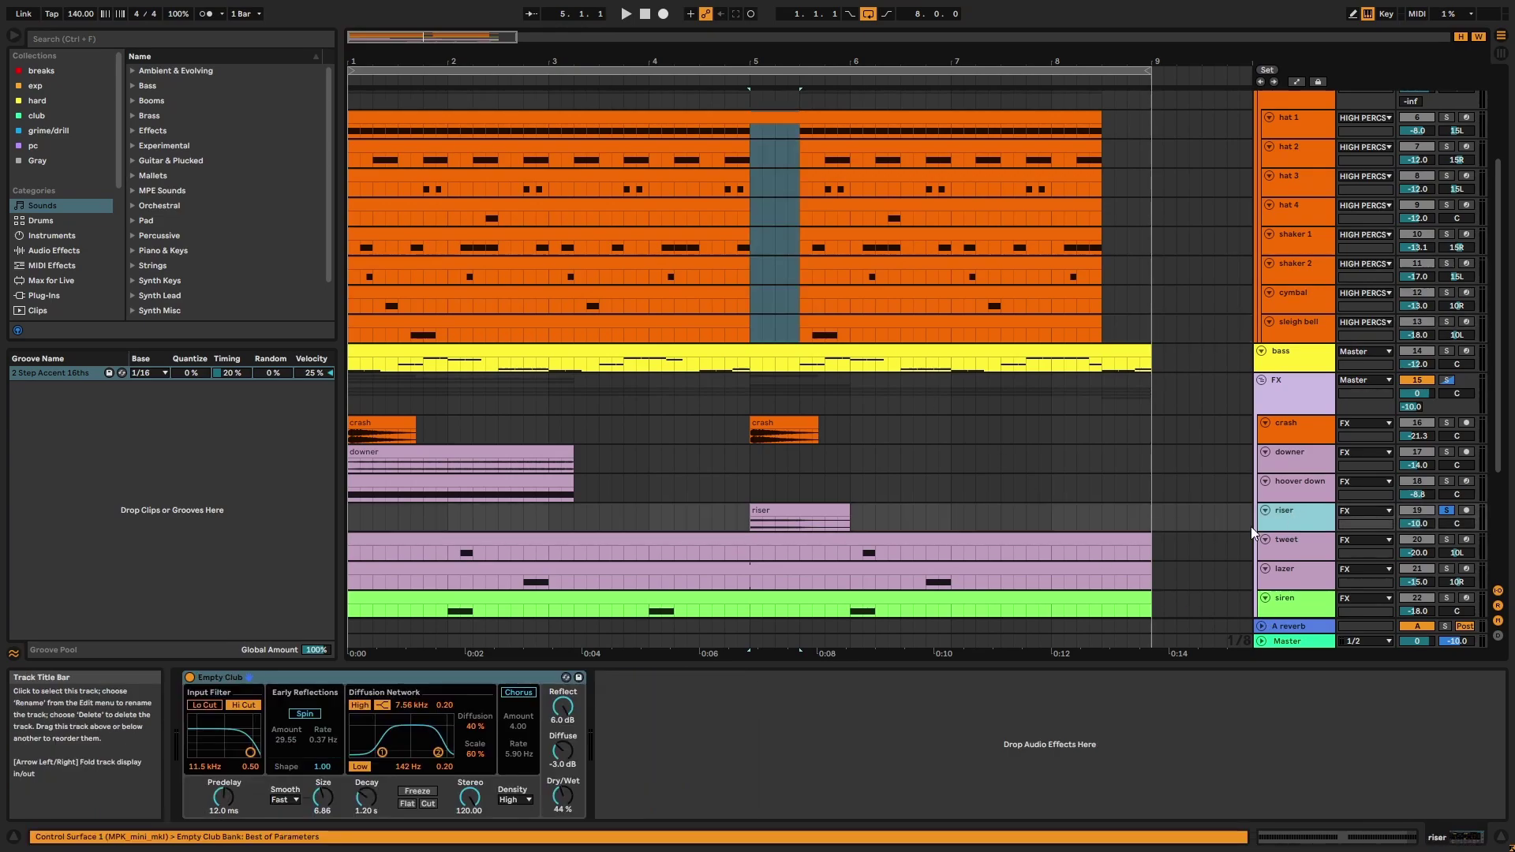
left_click(496, 676)
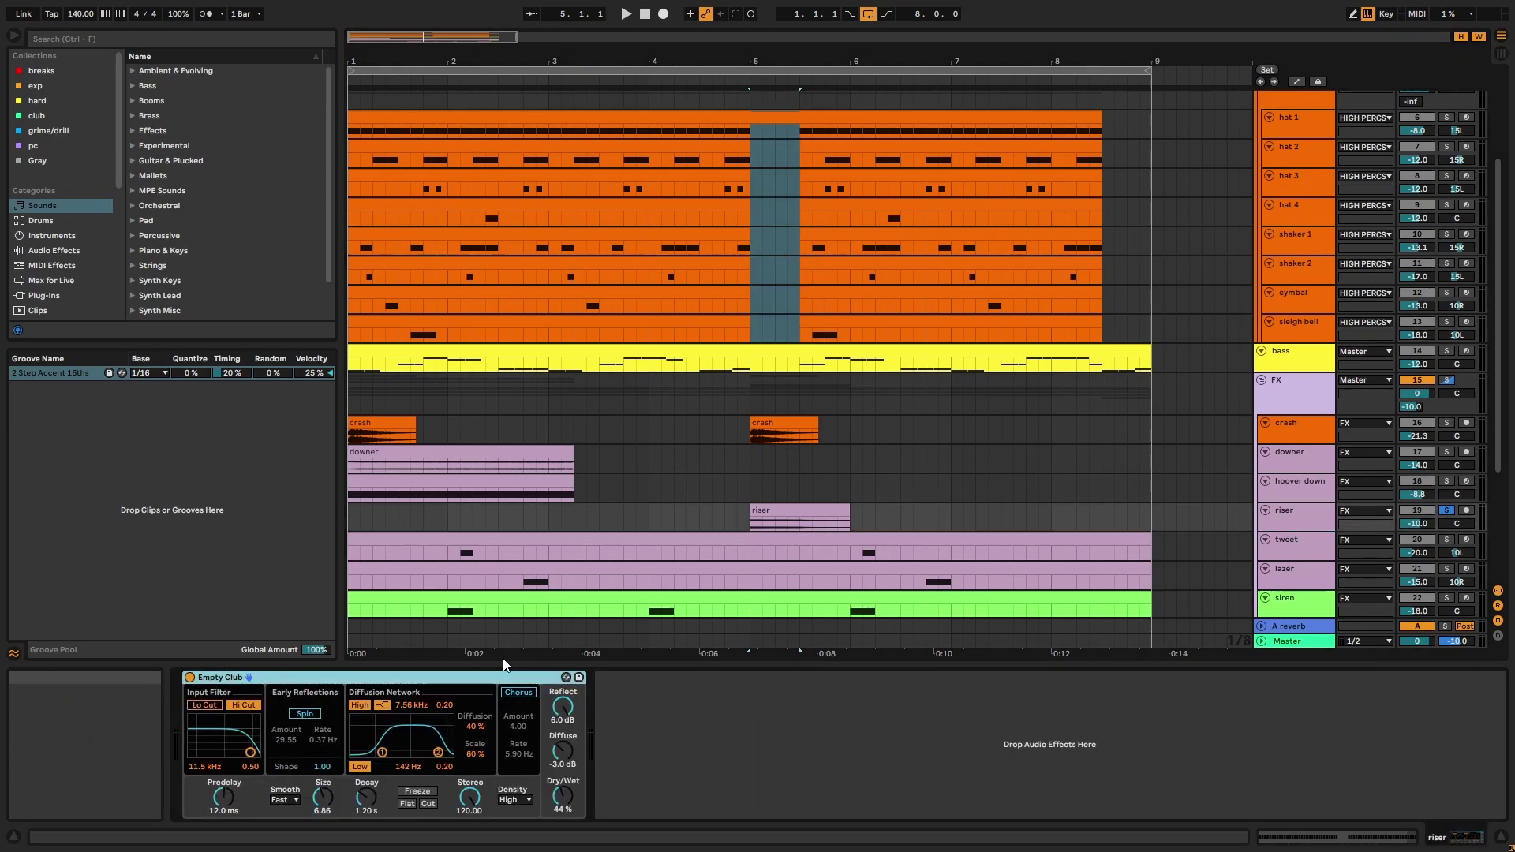
scroll(974, 584, "down", 3)
Solo the tweet and lazer tracks together and play from near bar 2
left_click(1276, 474)
left_click(1283, 432, "shift")
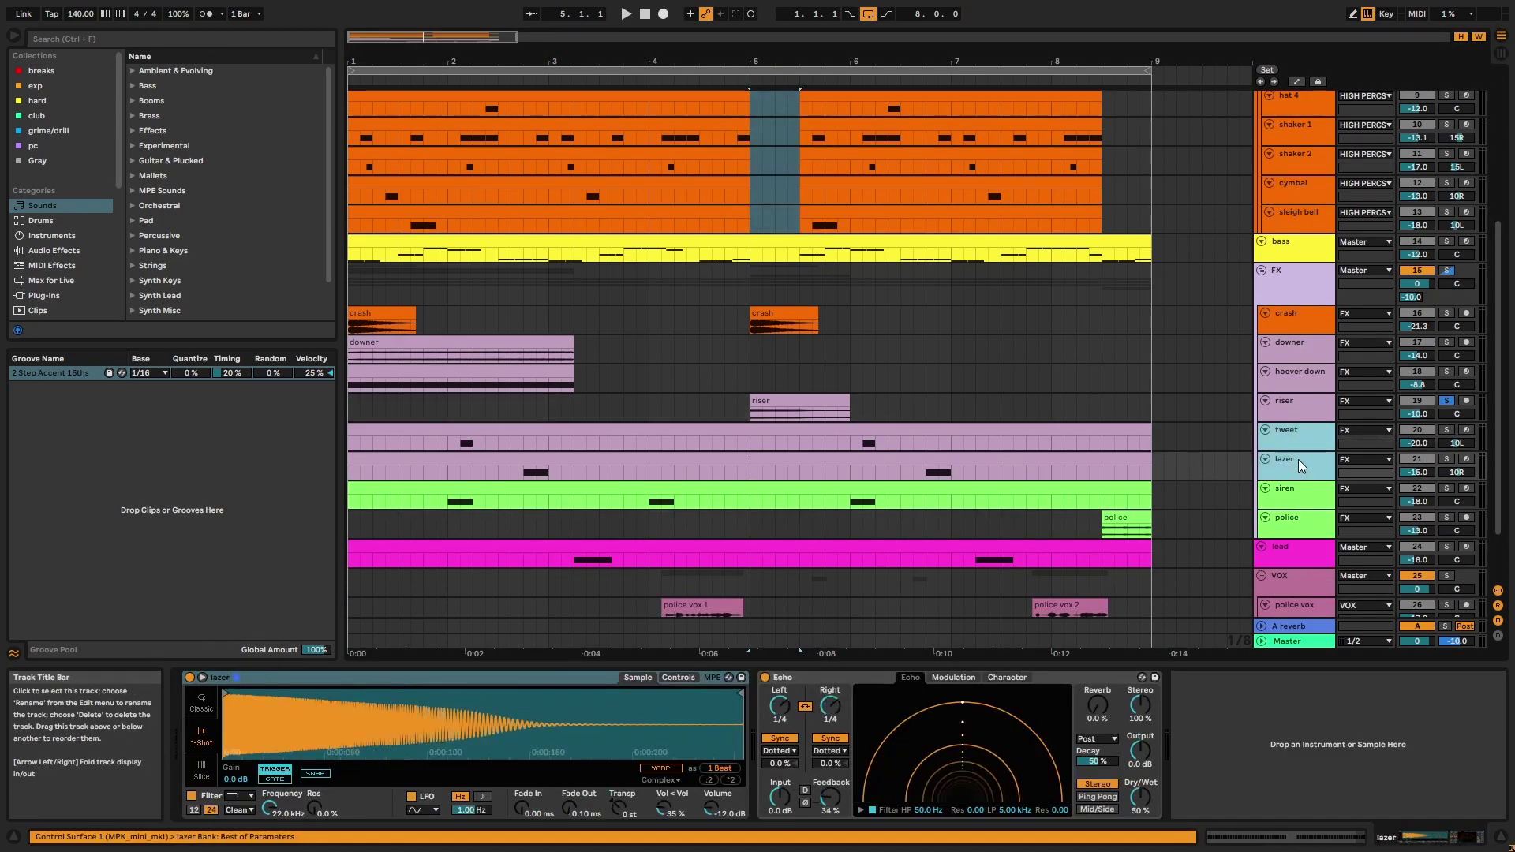
left_click(1446, 430)
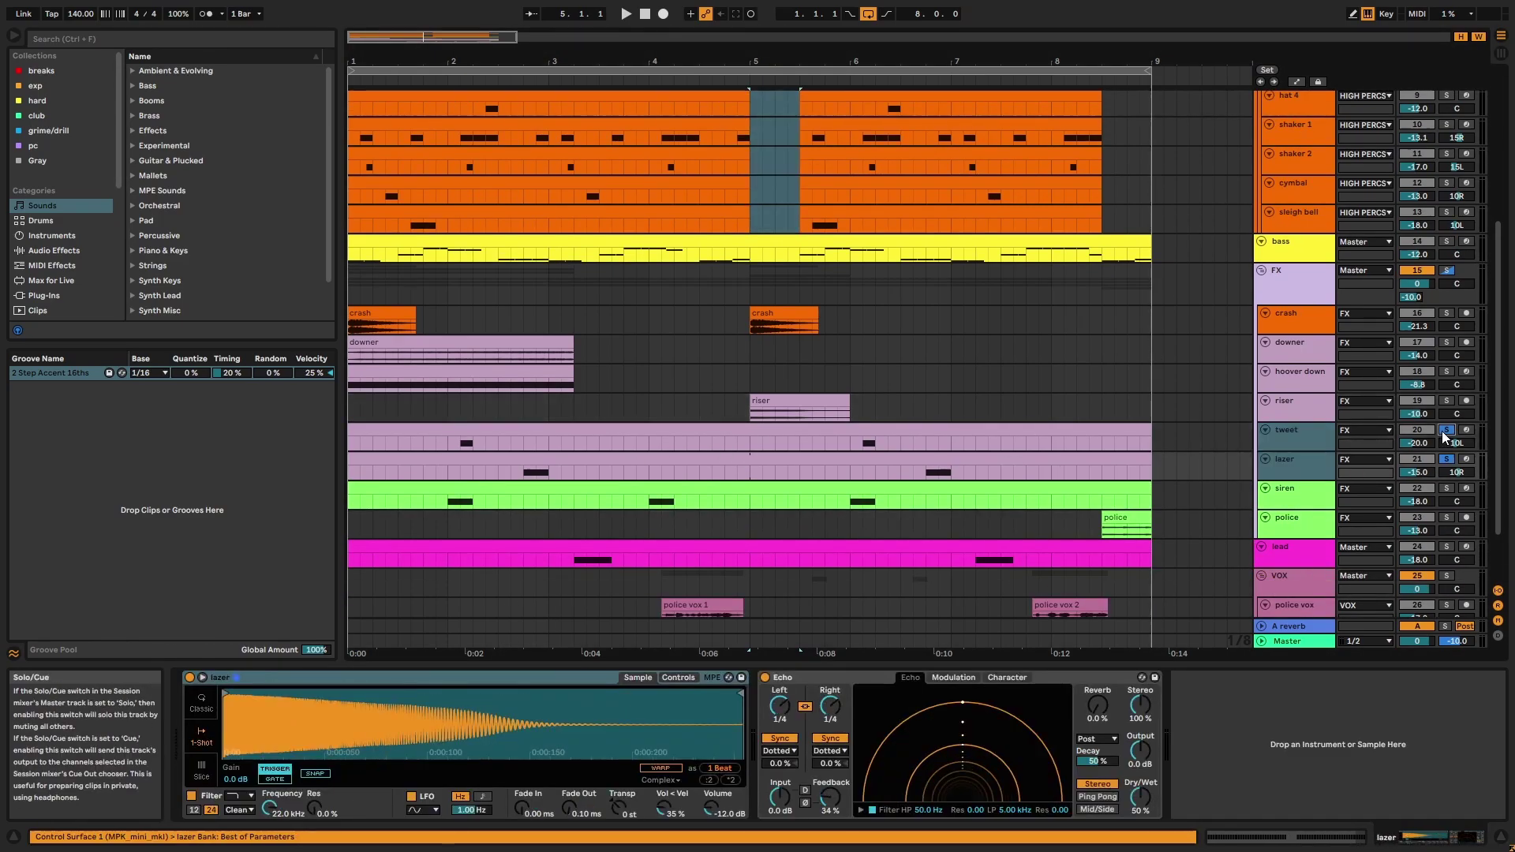
left_click(445, 447)
key("space")
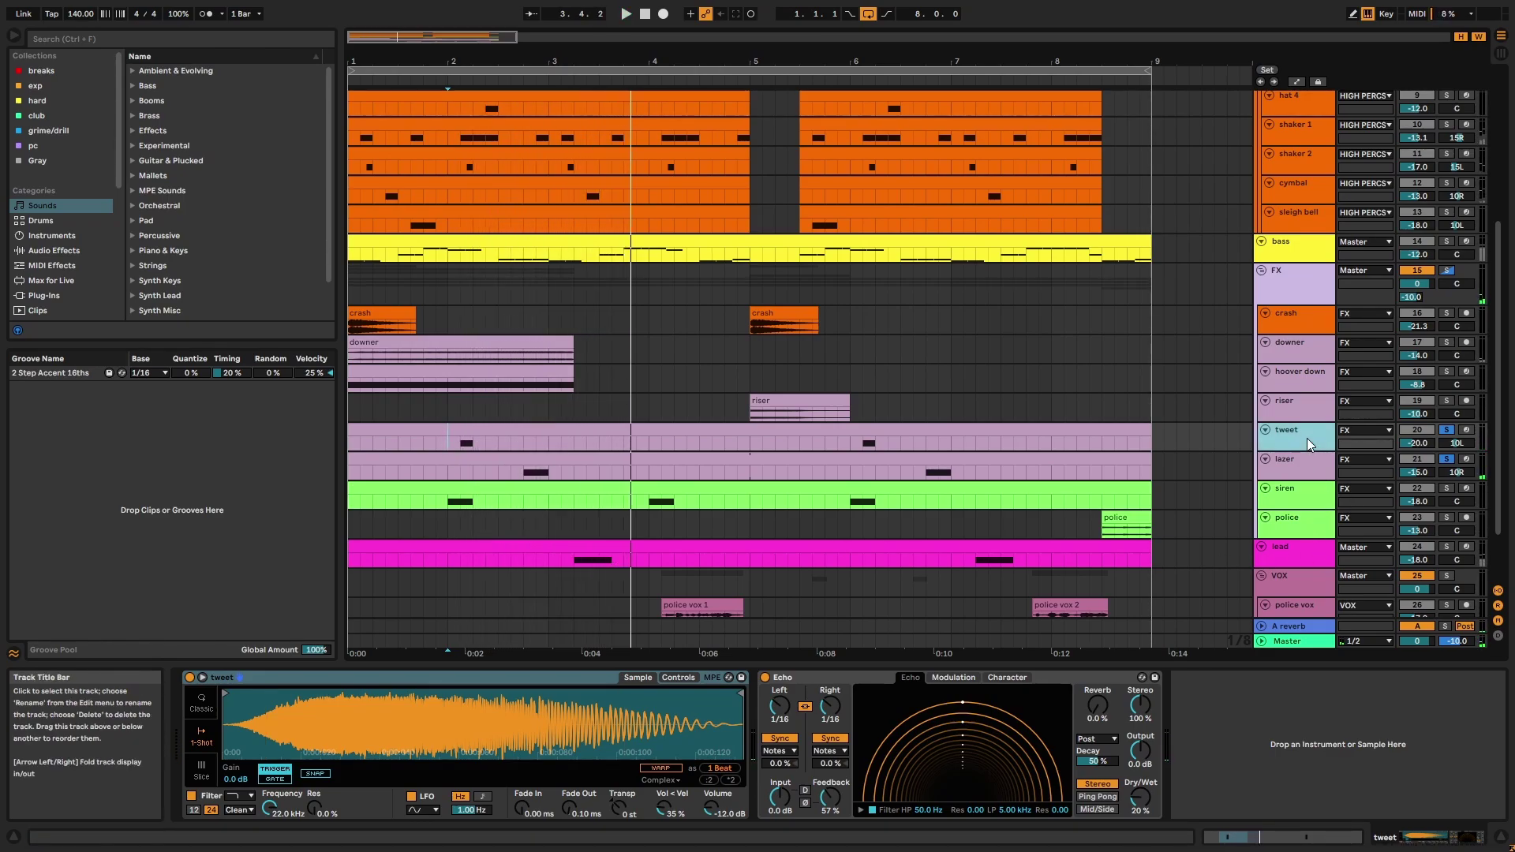
Compare the lazer and tweet tracks' Echo device settings
left_click(1308, 469)
left_click(851, 680)
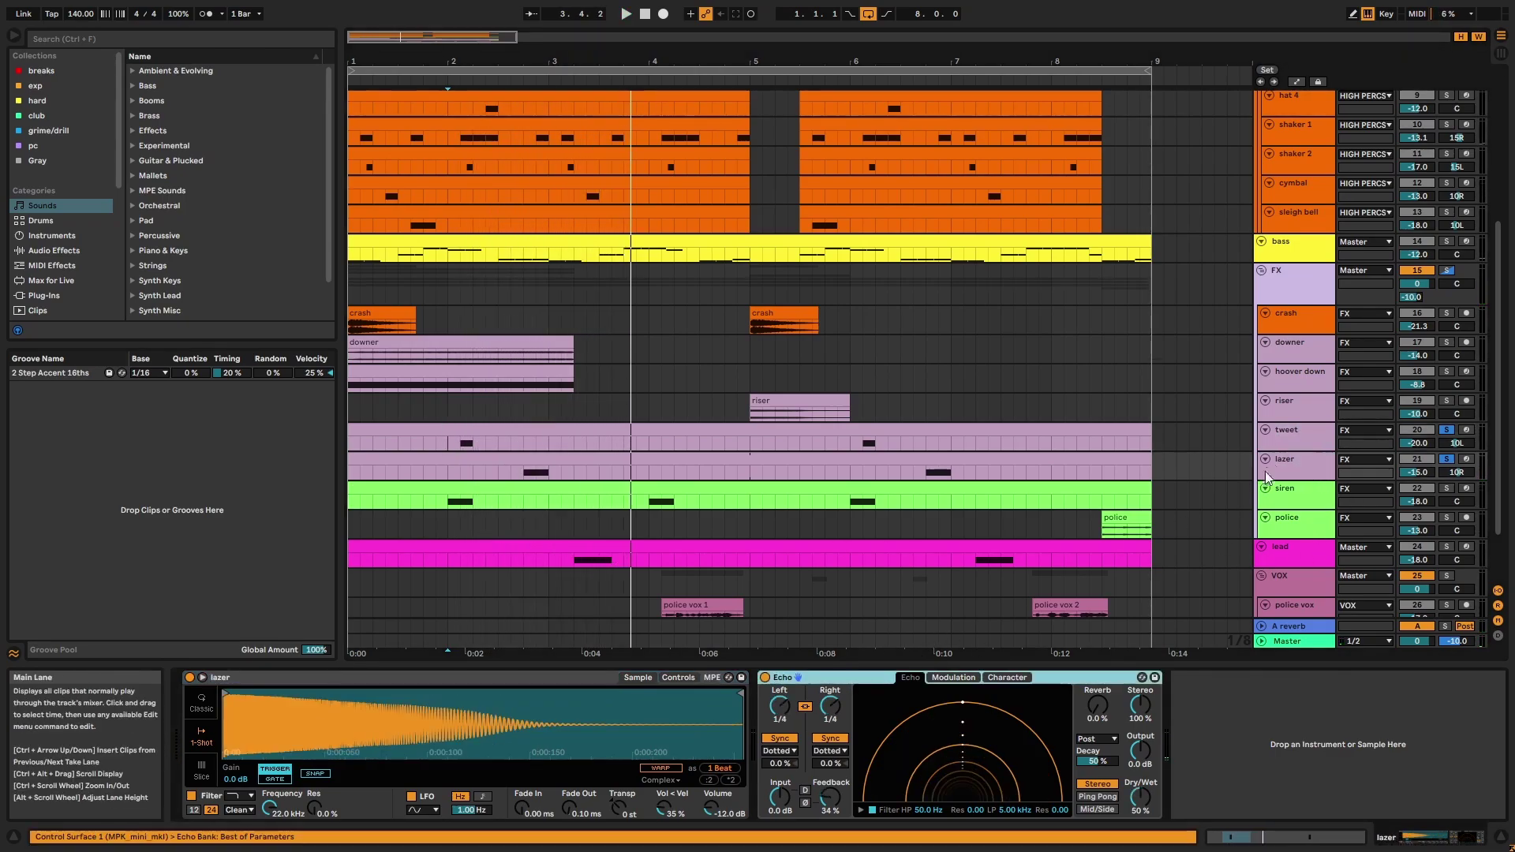
left_click(1288, 435)
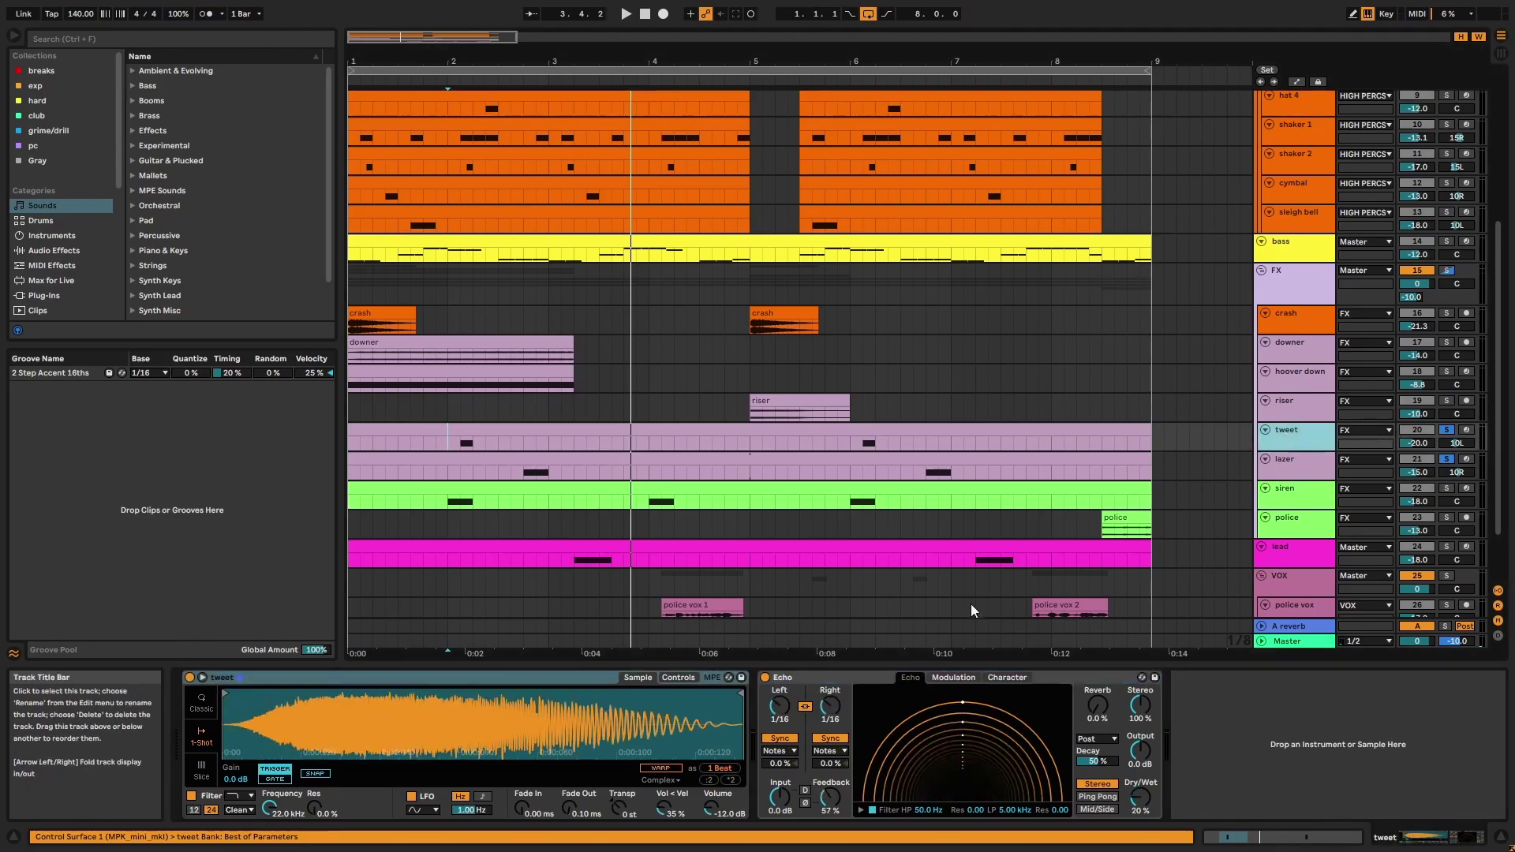
Solo siren and police, play from near bar 6, and view police's Echo (1/16, 57 % feedback)
left_click(1302, 501)
left_click(1322, 528, "shift")
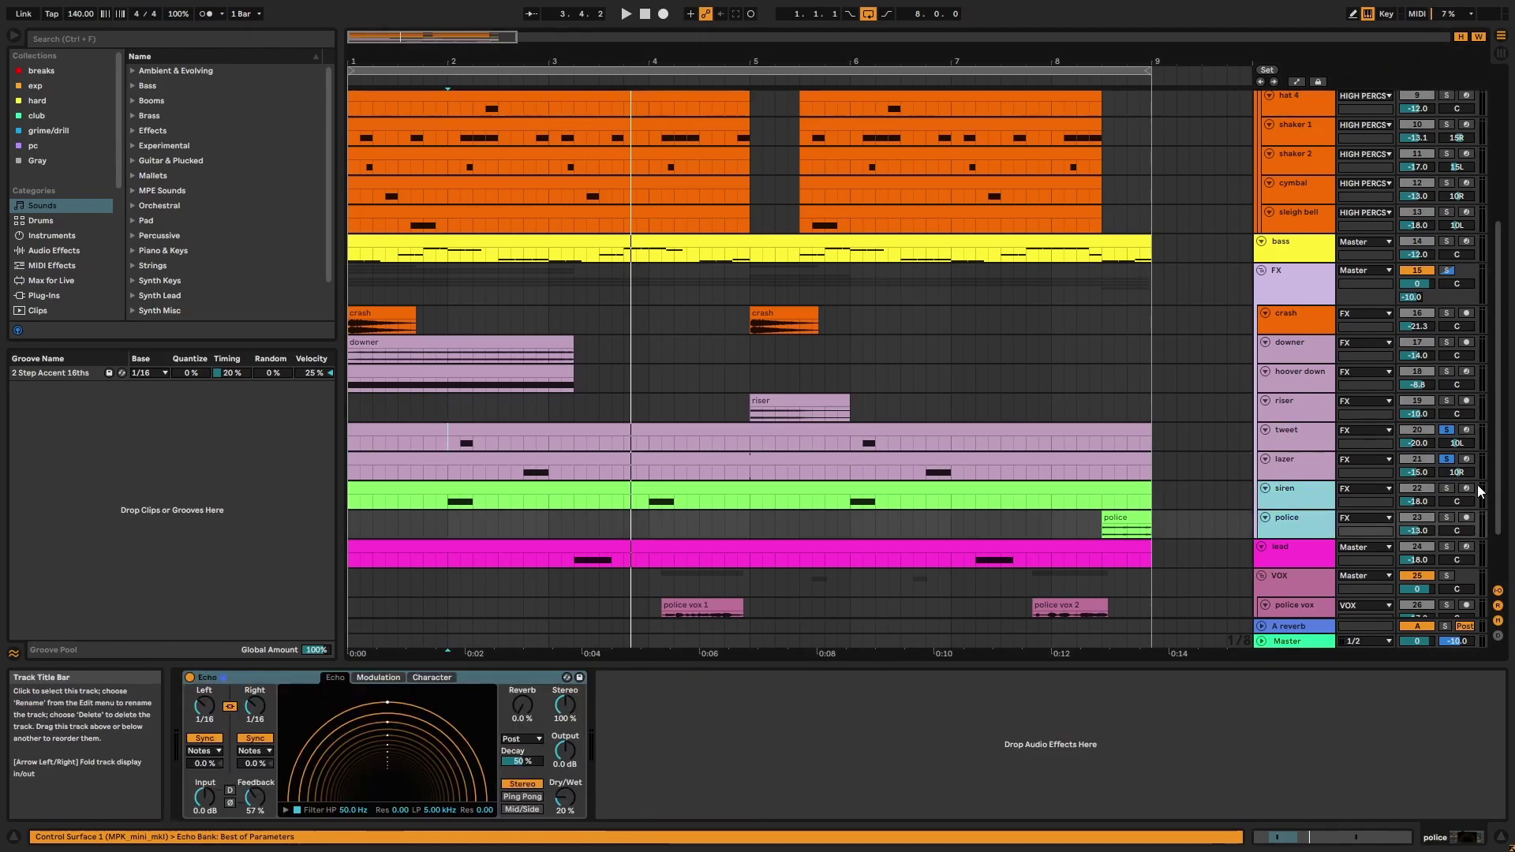
left_click(1447, 490)
left_click(856, 499)
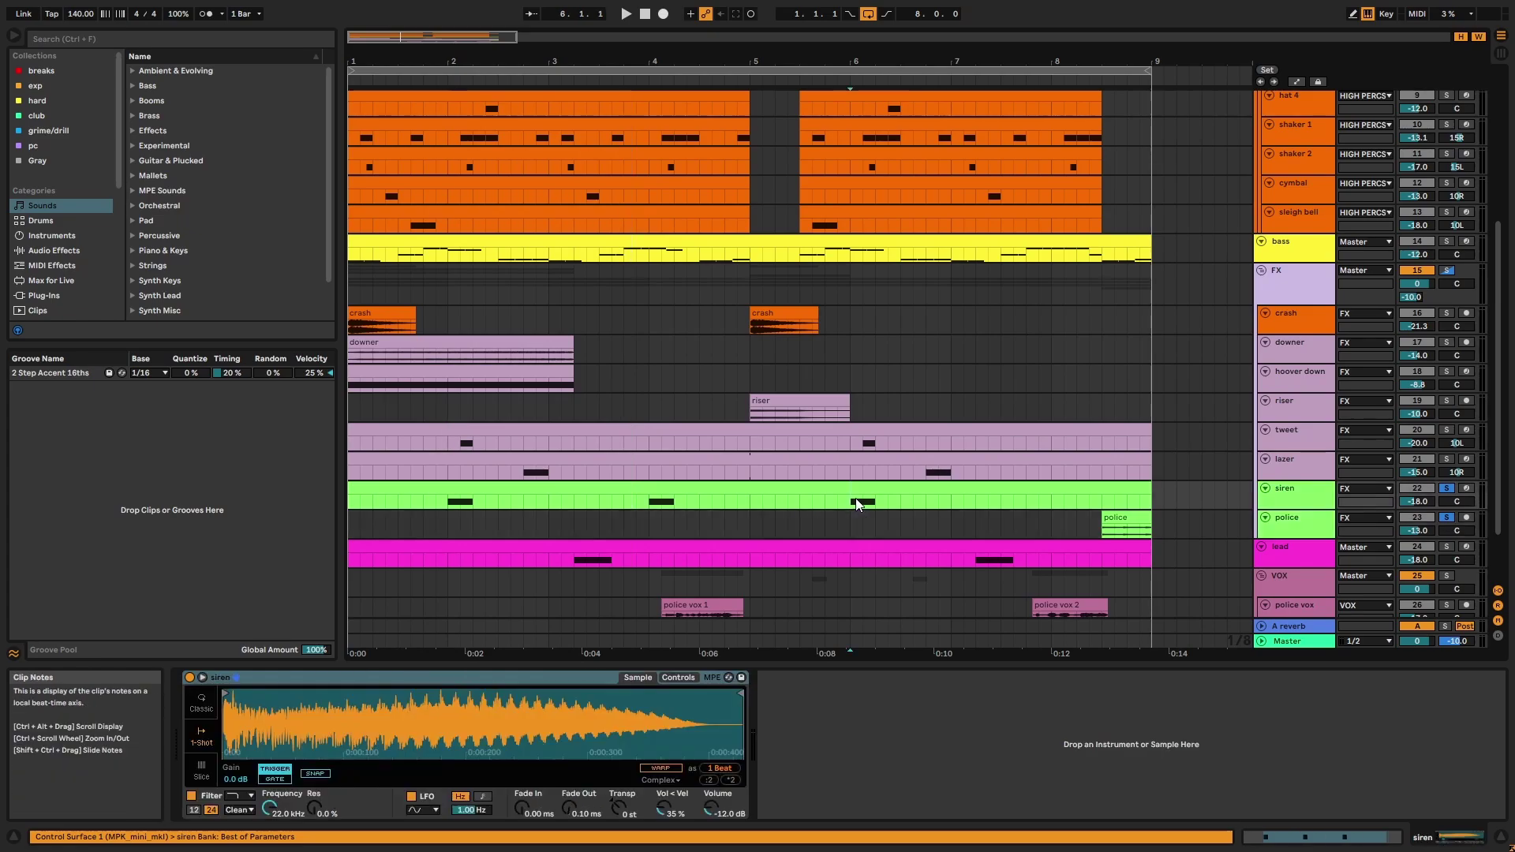
key("space")
key("space")
left_click(1111, 518)
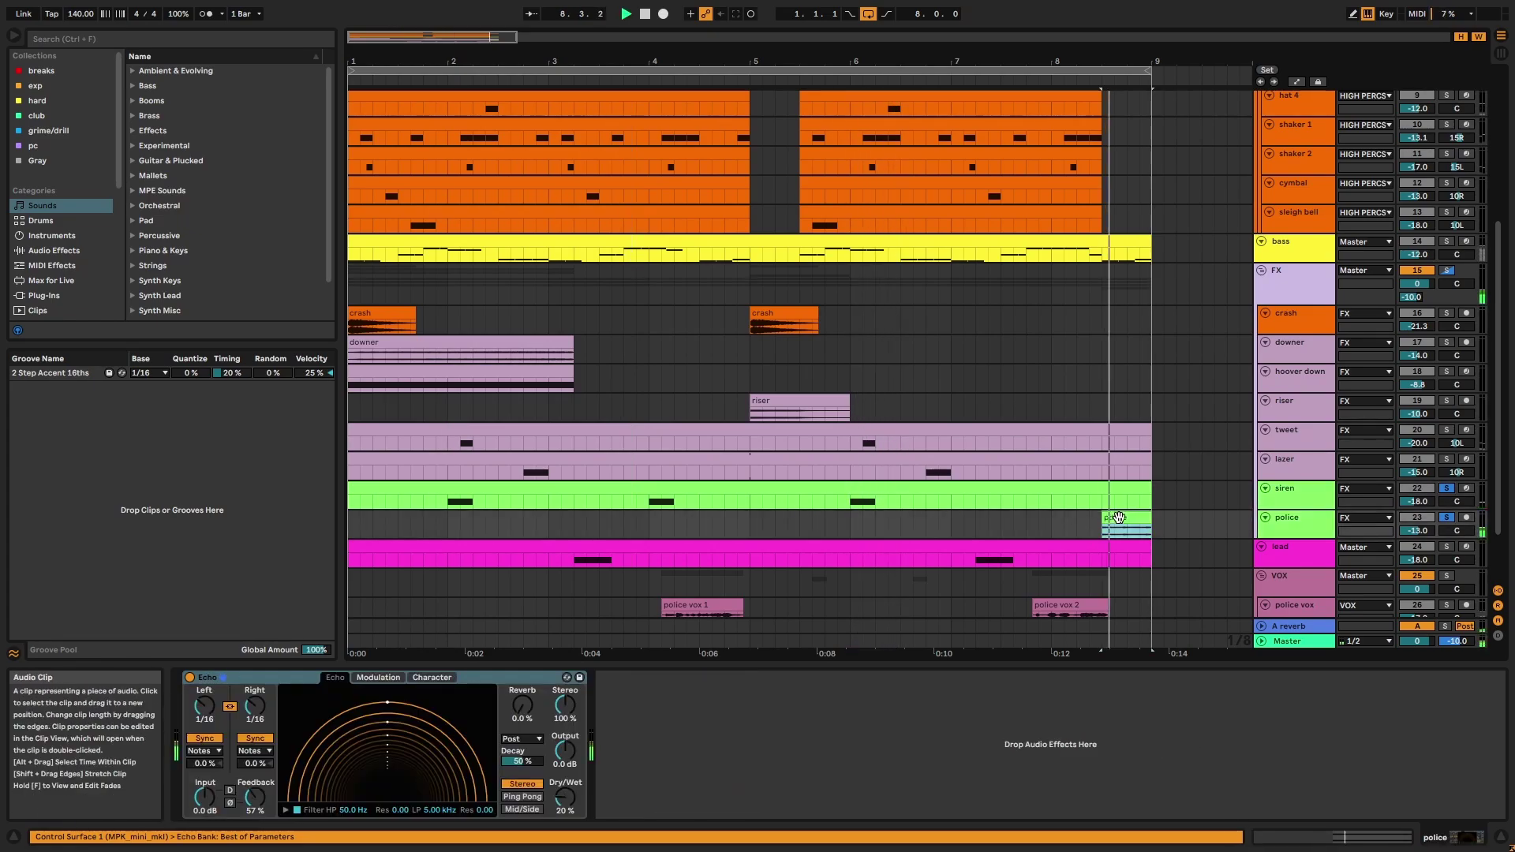
key("space")
left_click(1321, 493)
left_click(1295, 525)
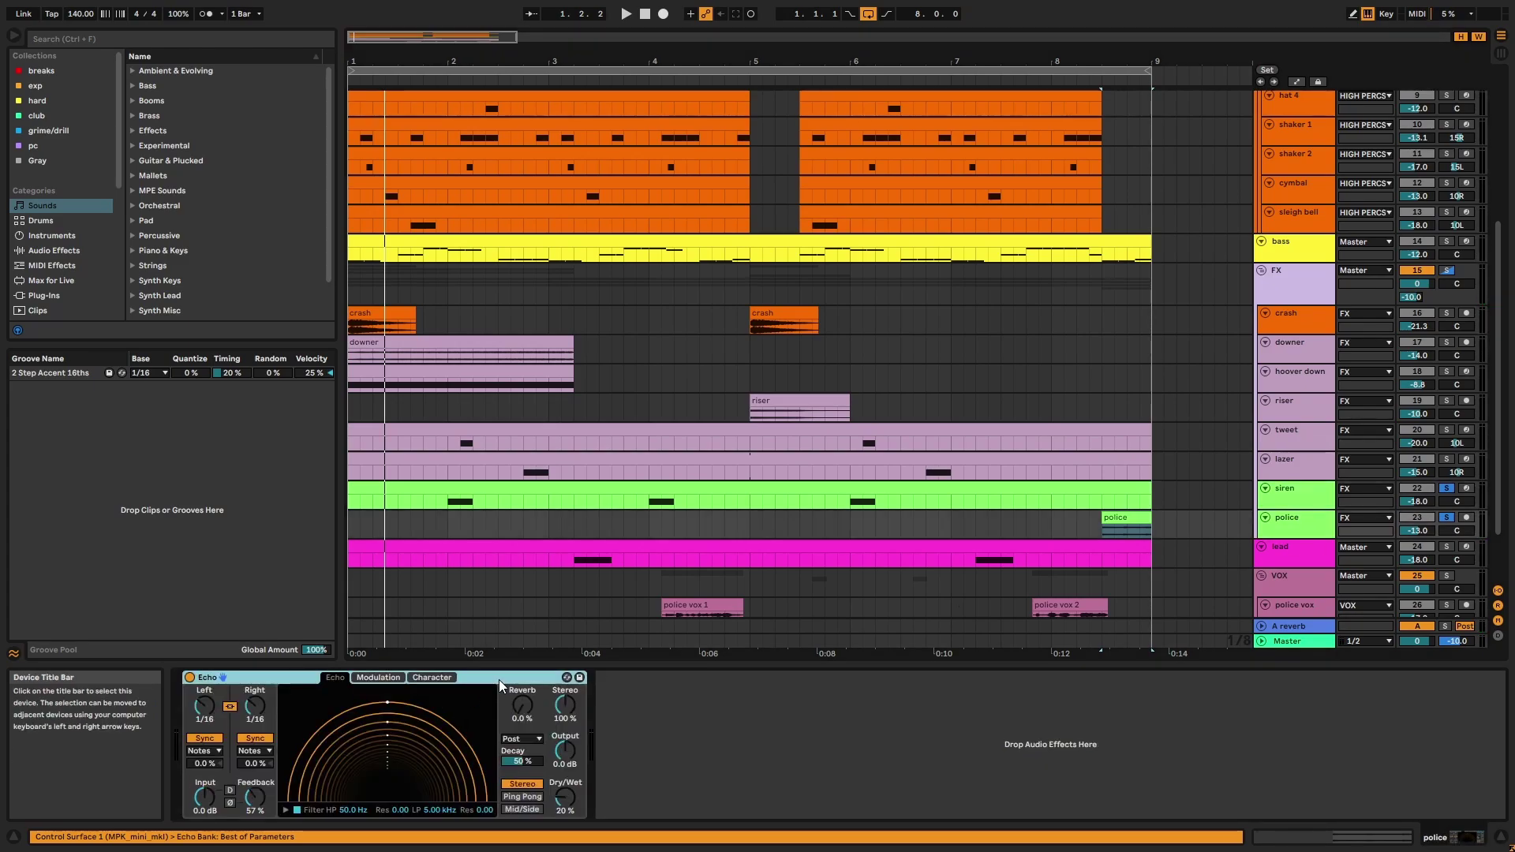
left_click(1324, 282)
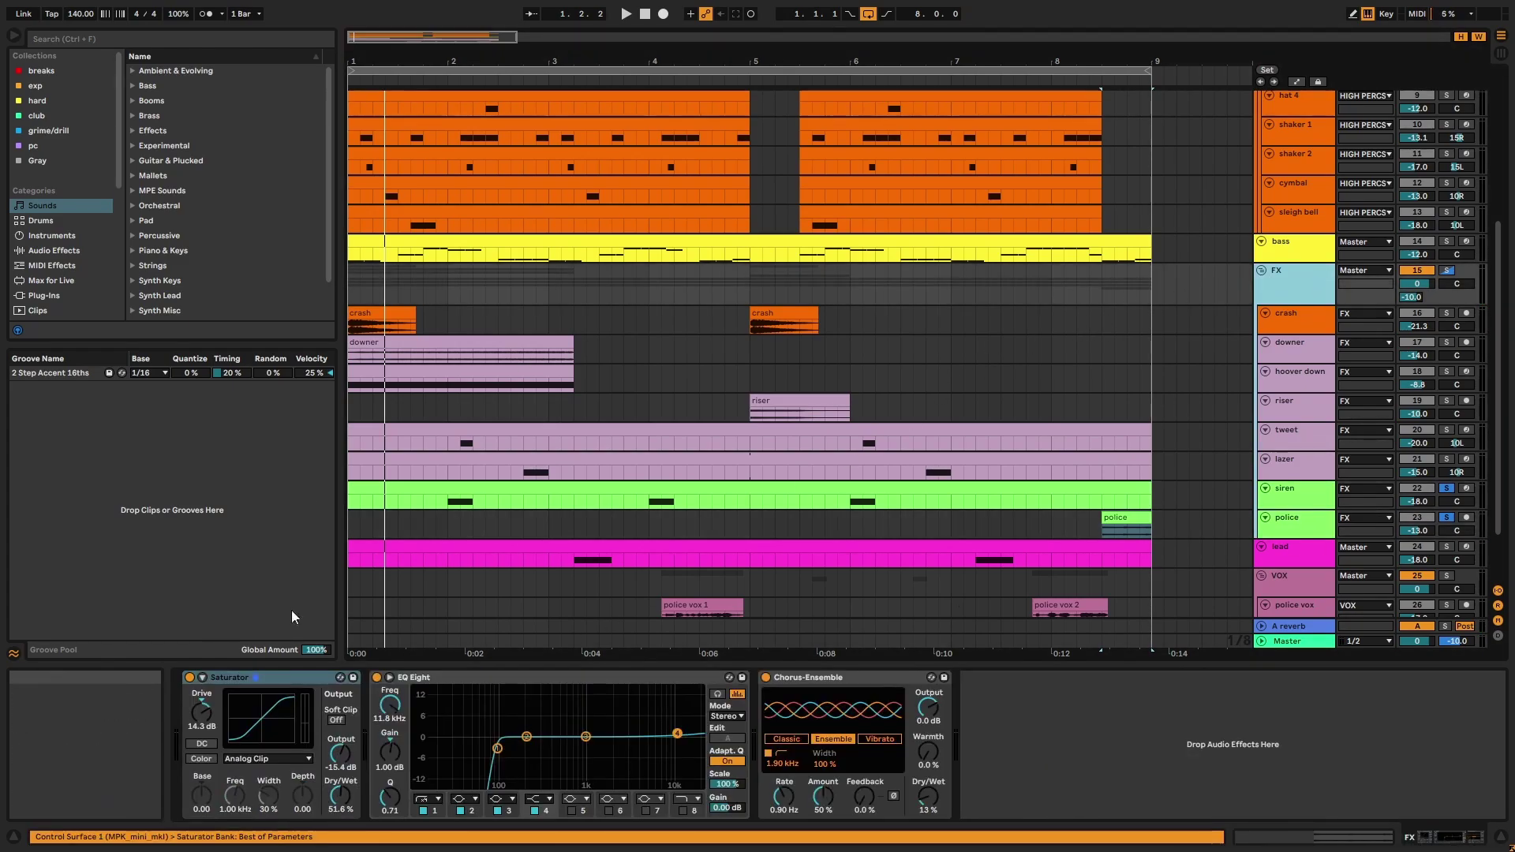
left_click(289, 680)
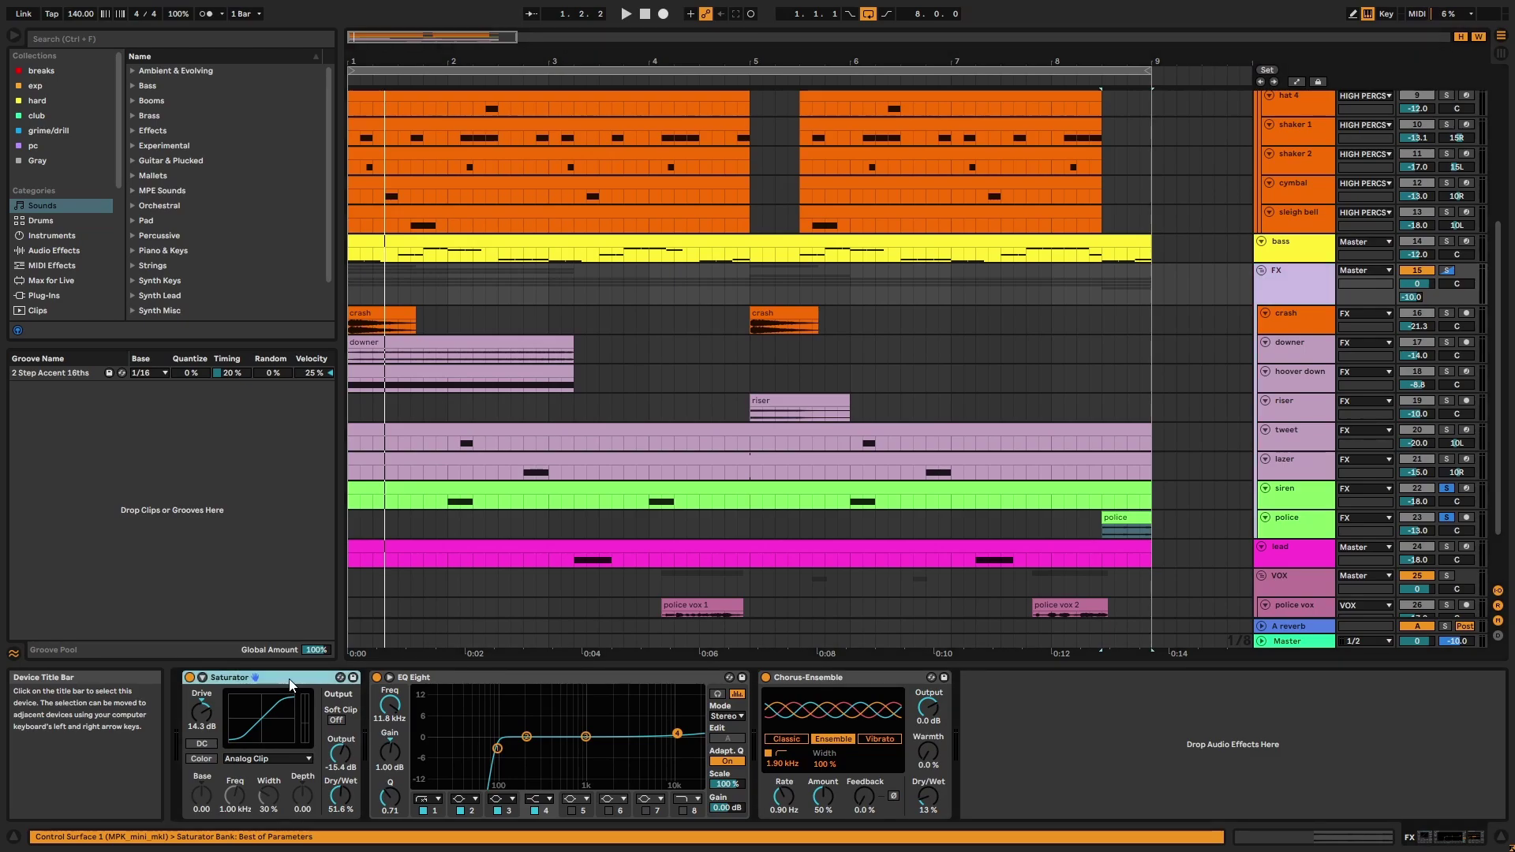
left_click(461, 677)
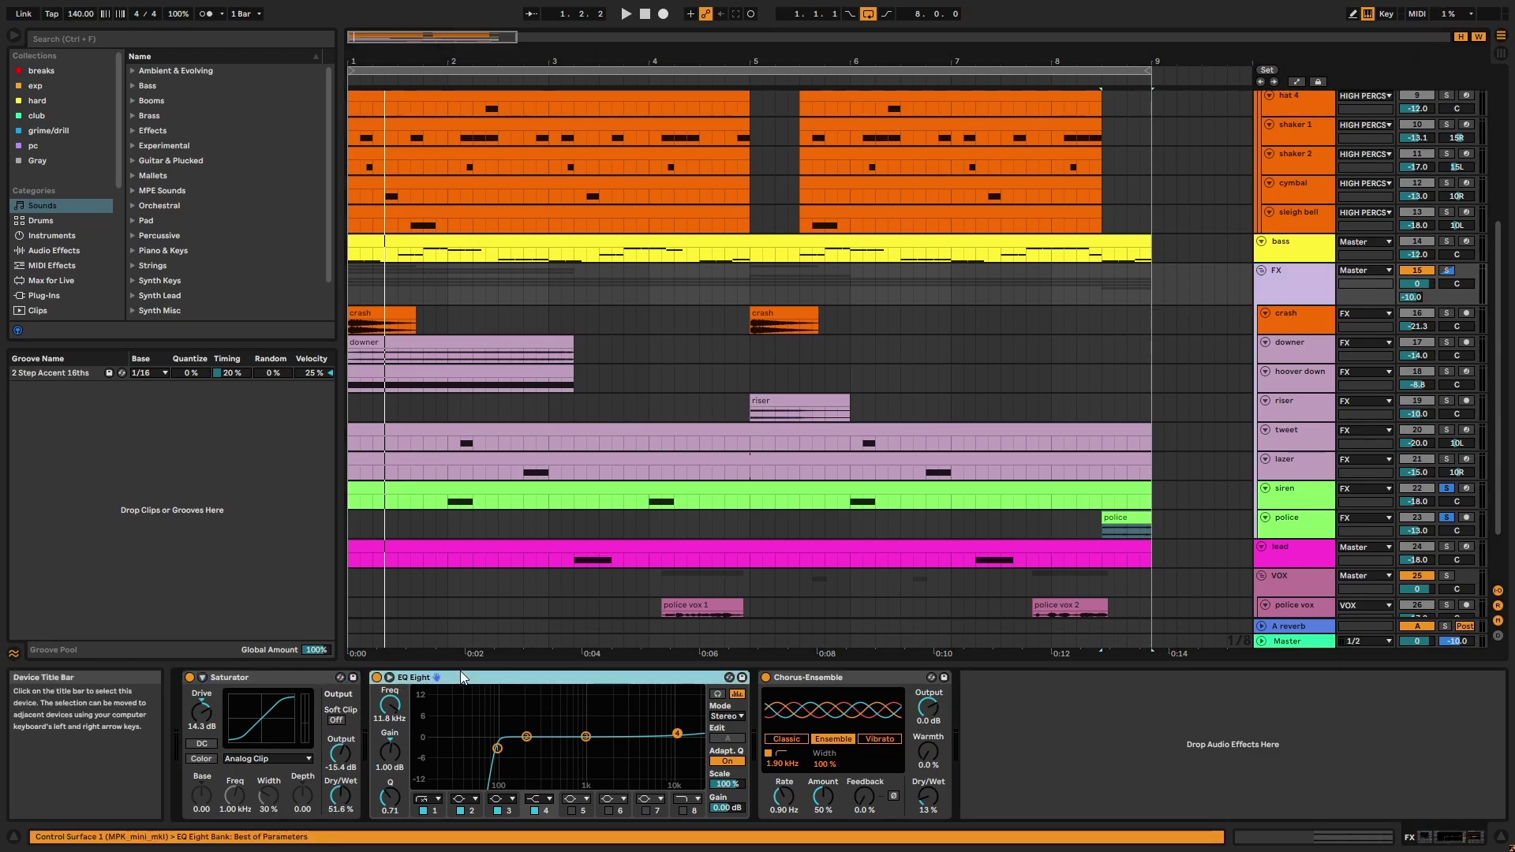
key("Right")
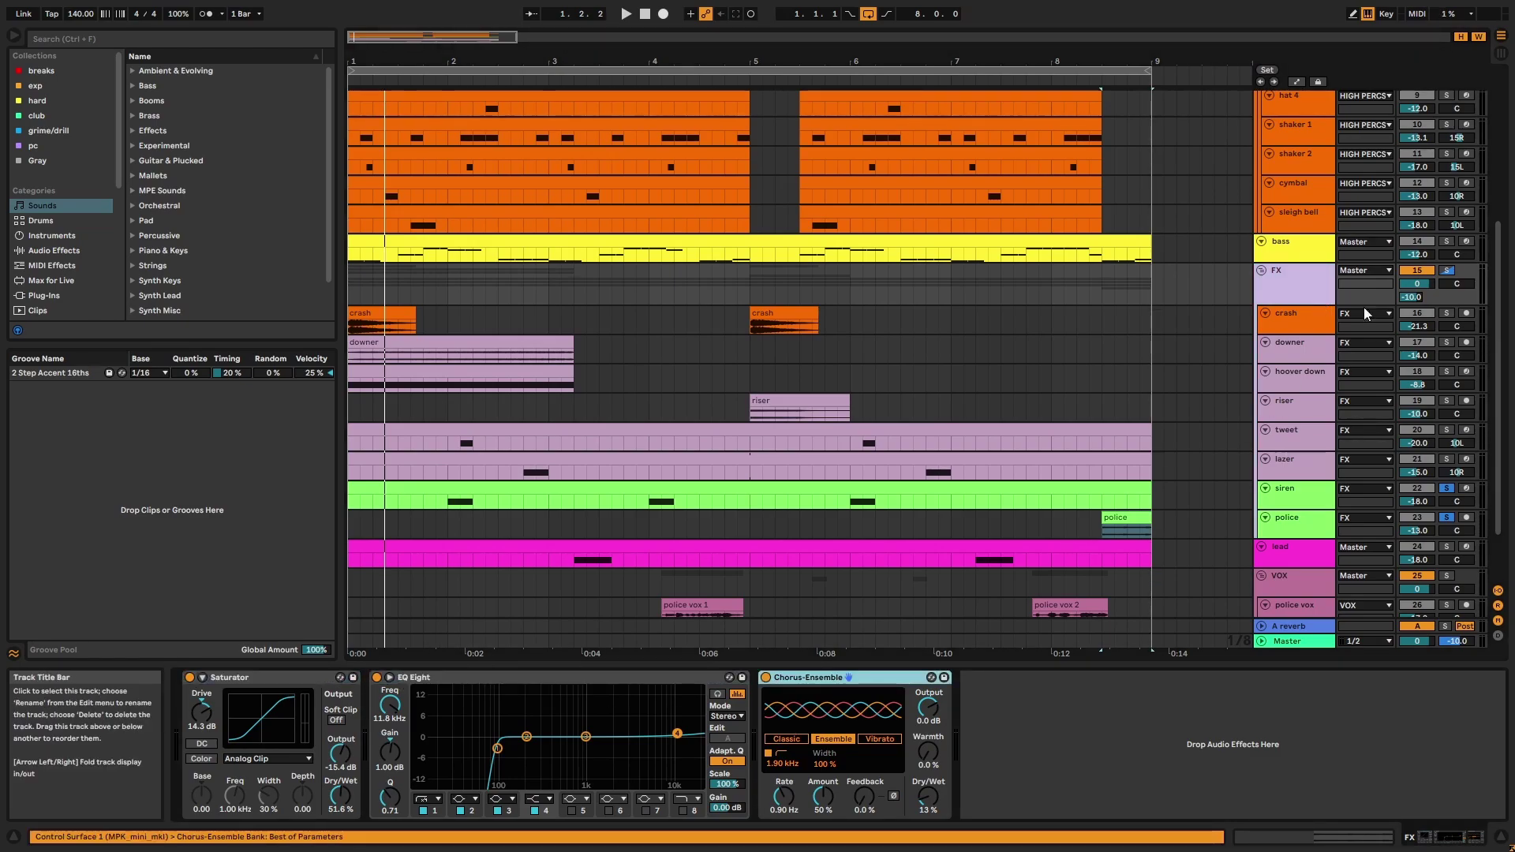
left_click_drag(1412, 297, 1412, 302)
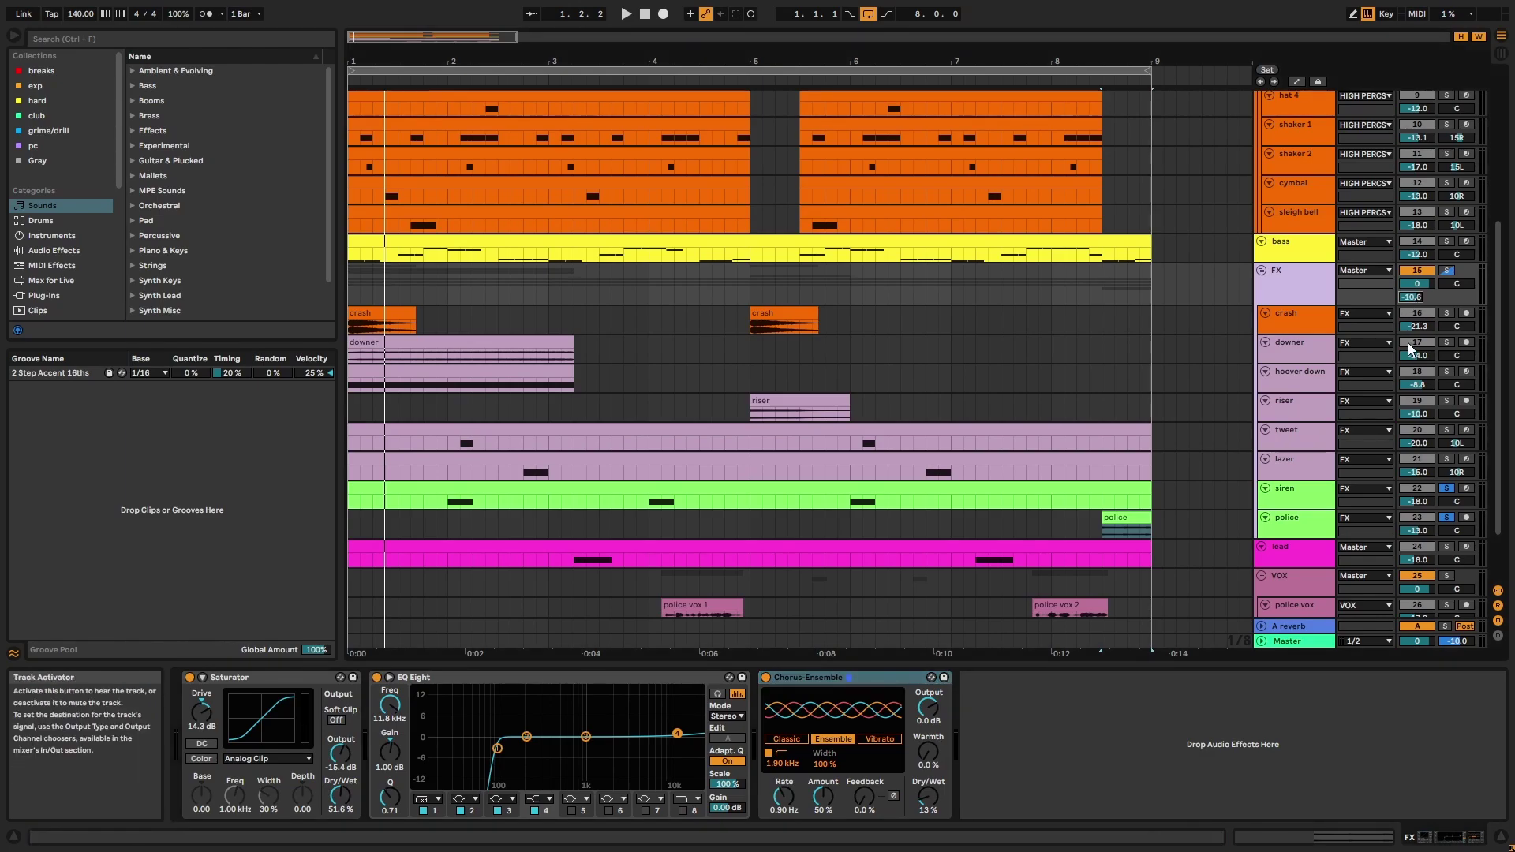
key("ctrl+z")
scroll(1295, 356, "down", 3)
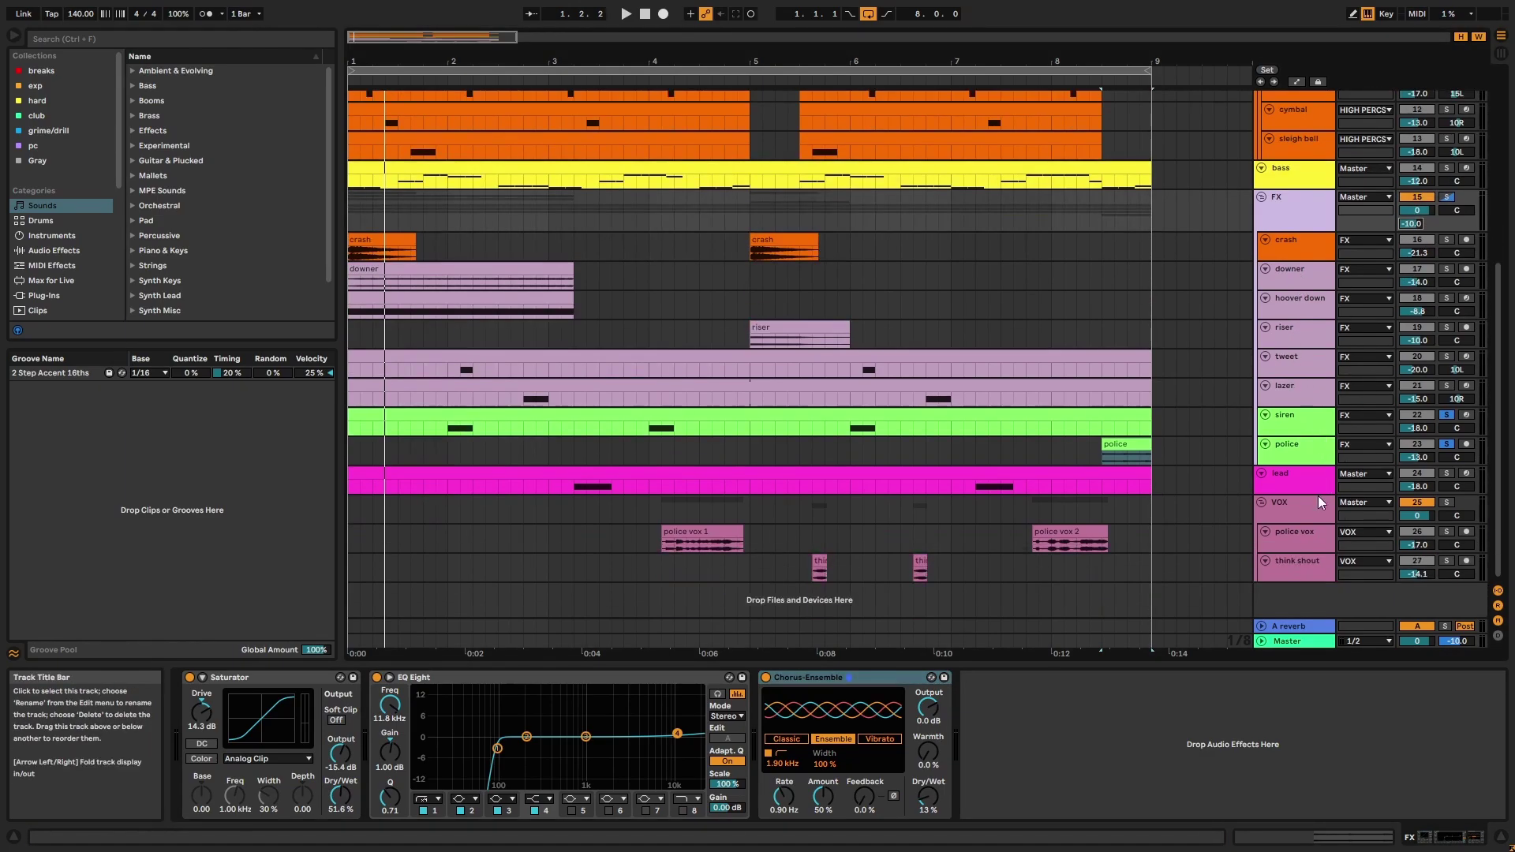
Solo only the lead track and view its clip's two F#4 notes full-screen
left_click(1322, 485)
left_click(1448, 473)
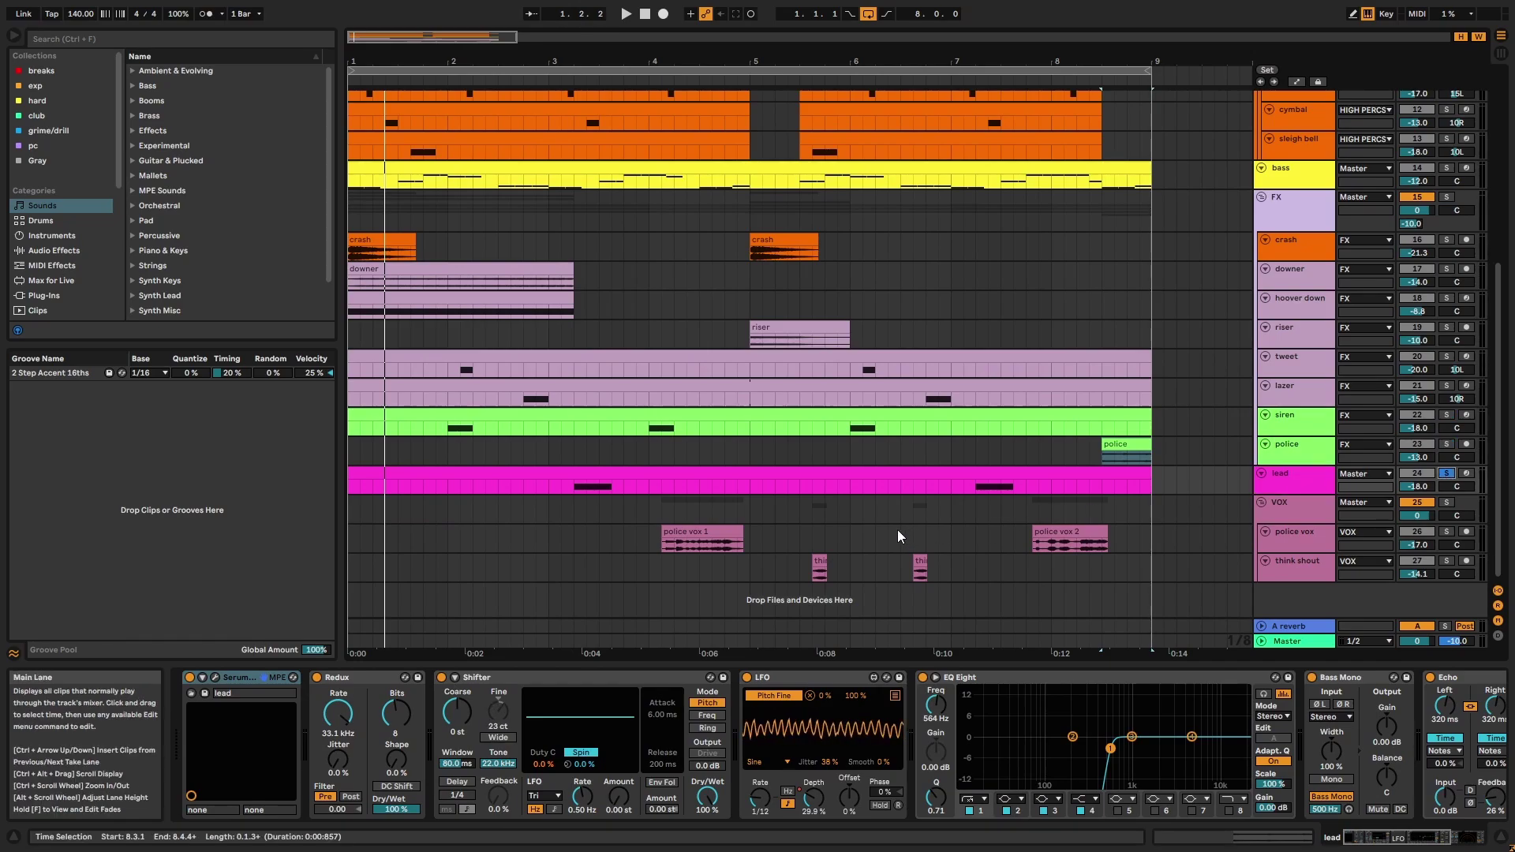
double_click(903, 479)
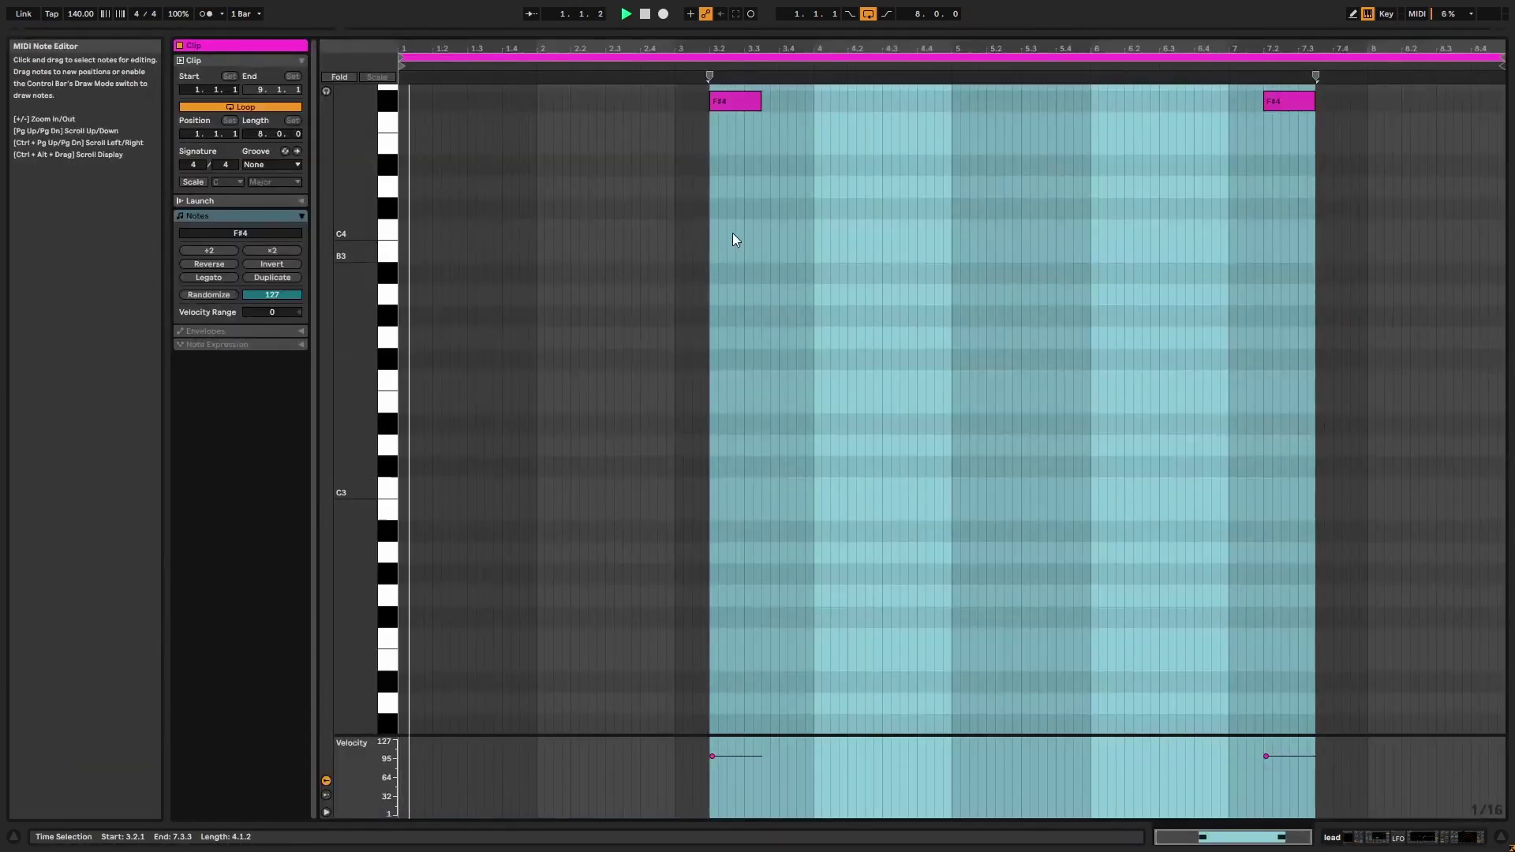
left_click(663, 63)
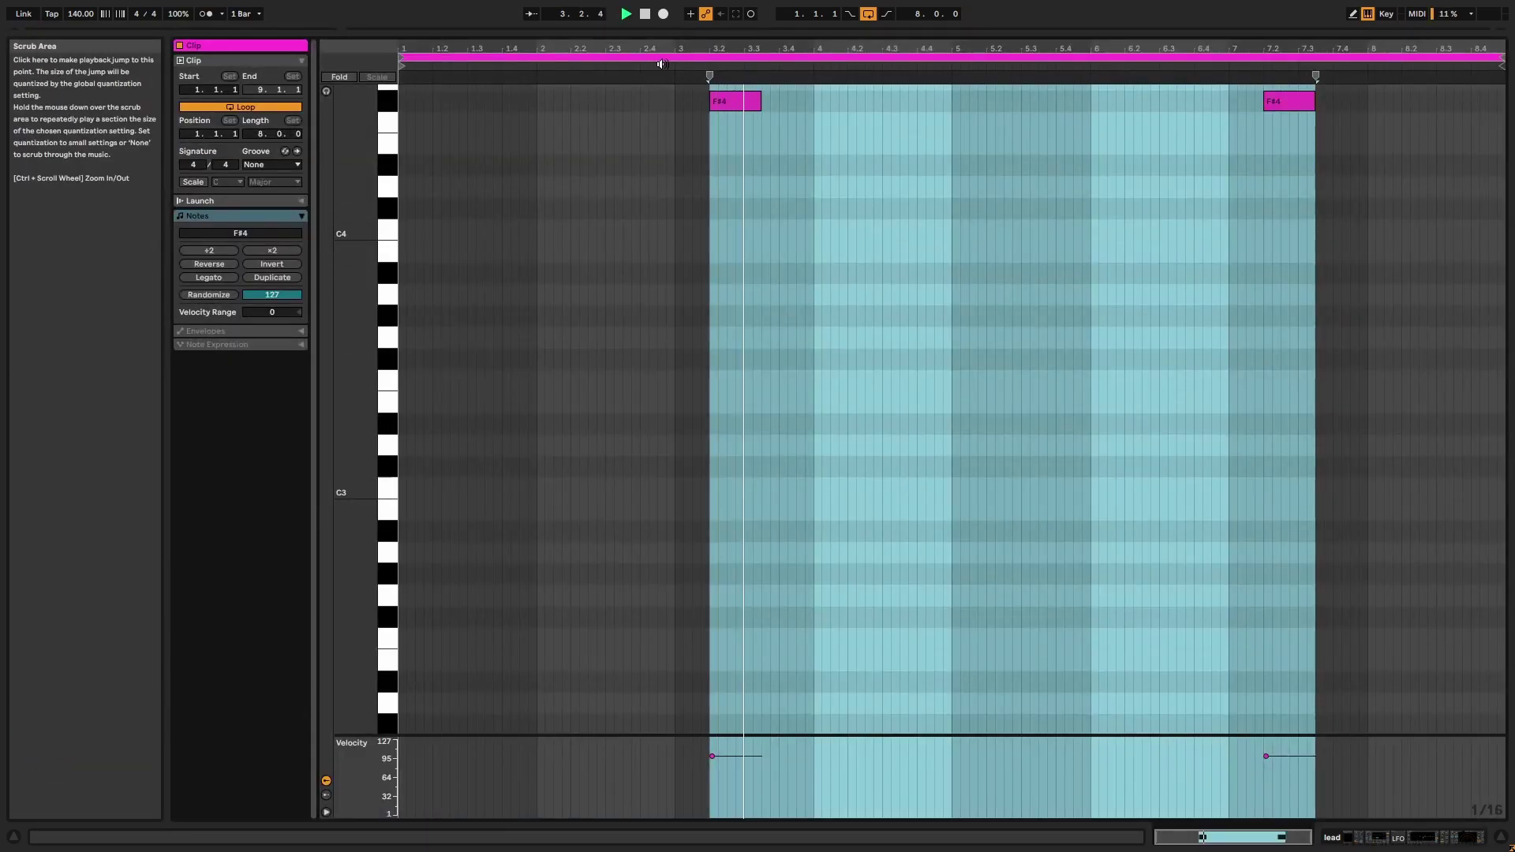
scroll(998, 256, "up", 3)
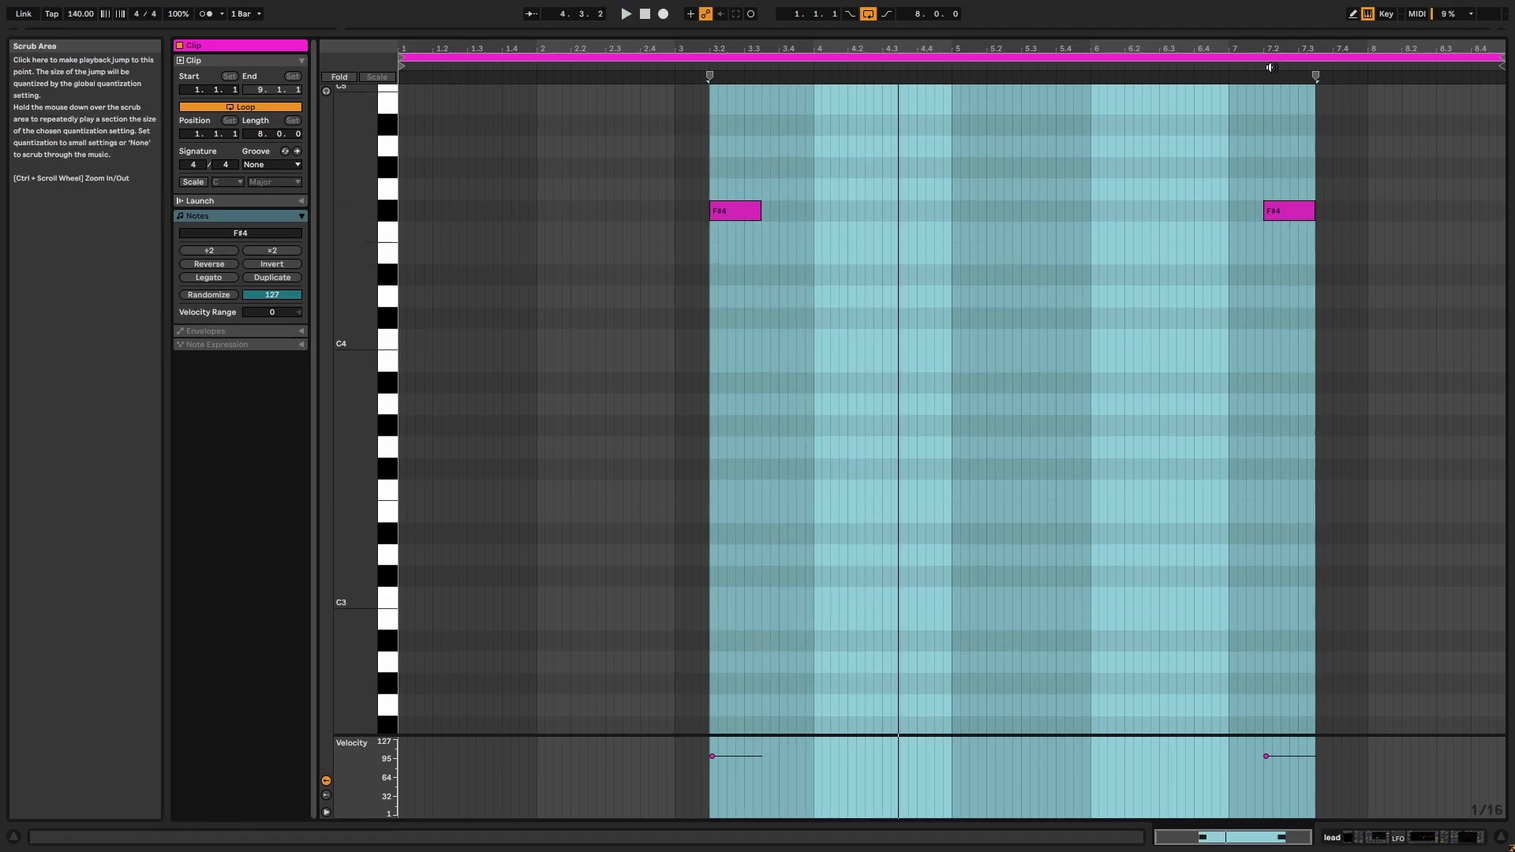
Return to the arrangement and play the lead clip from 3.2.1
key("shift+Tab")
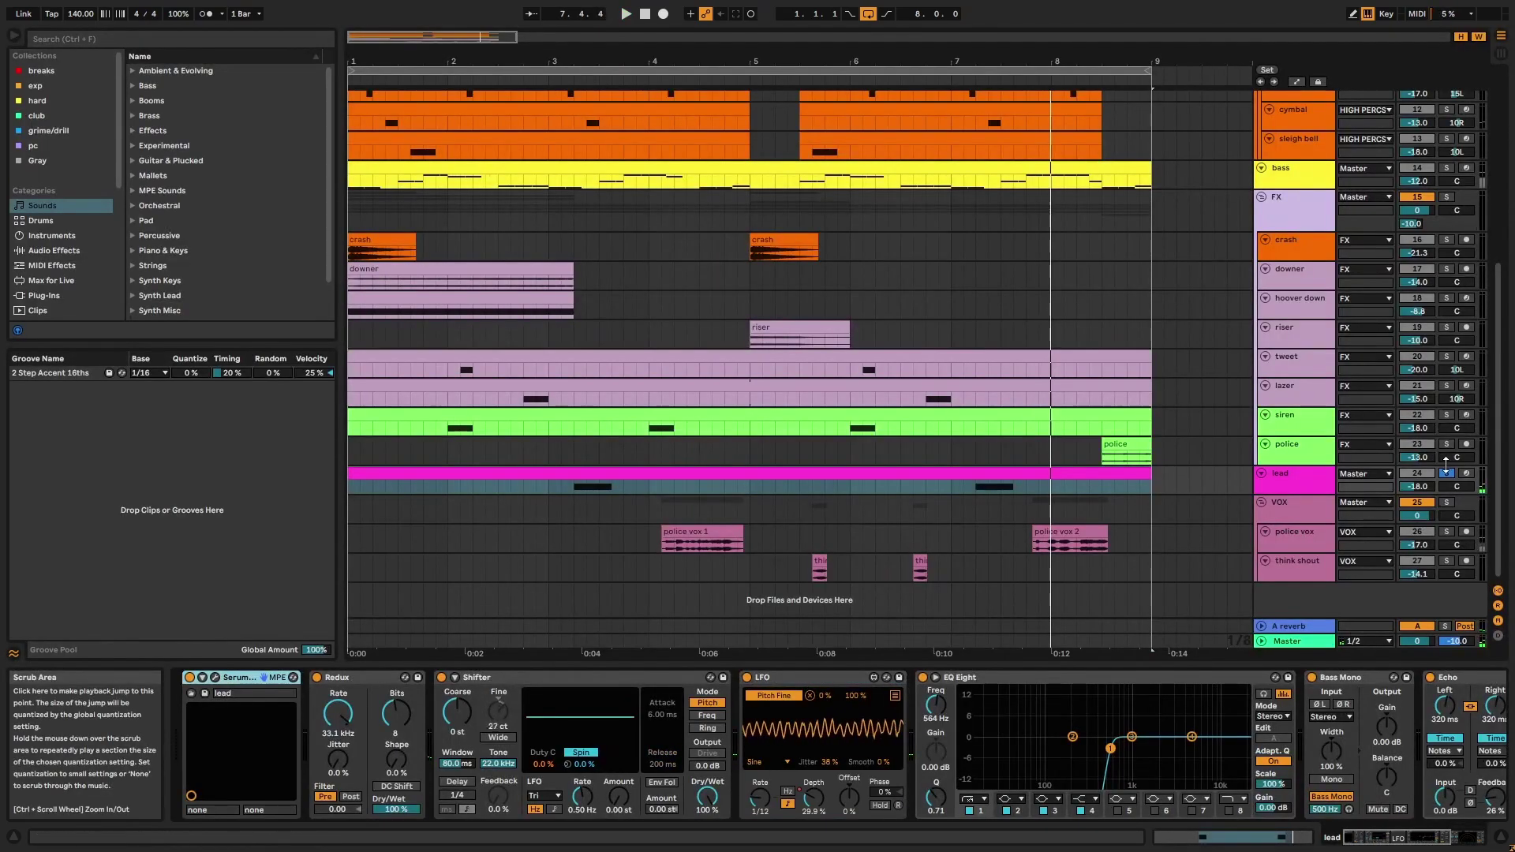
left_click(575, 486)
key("space")
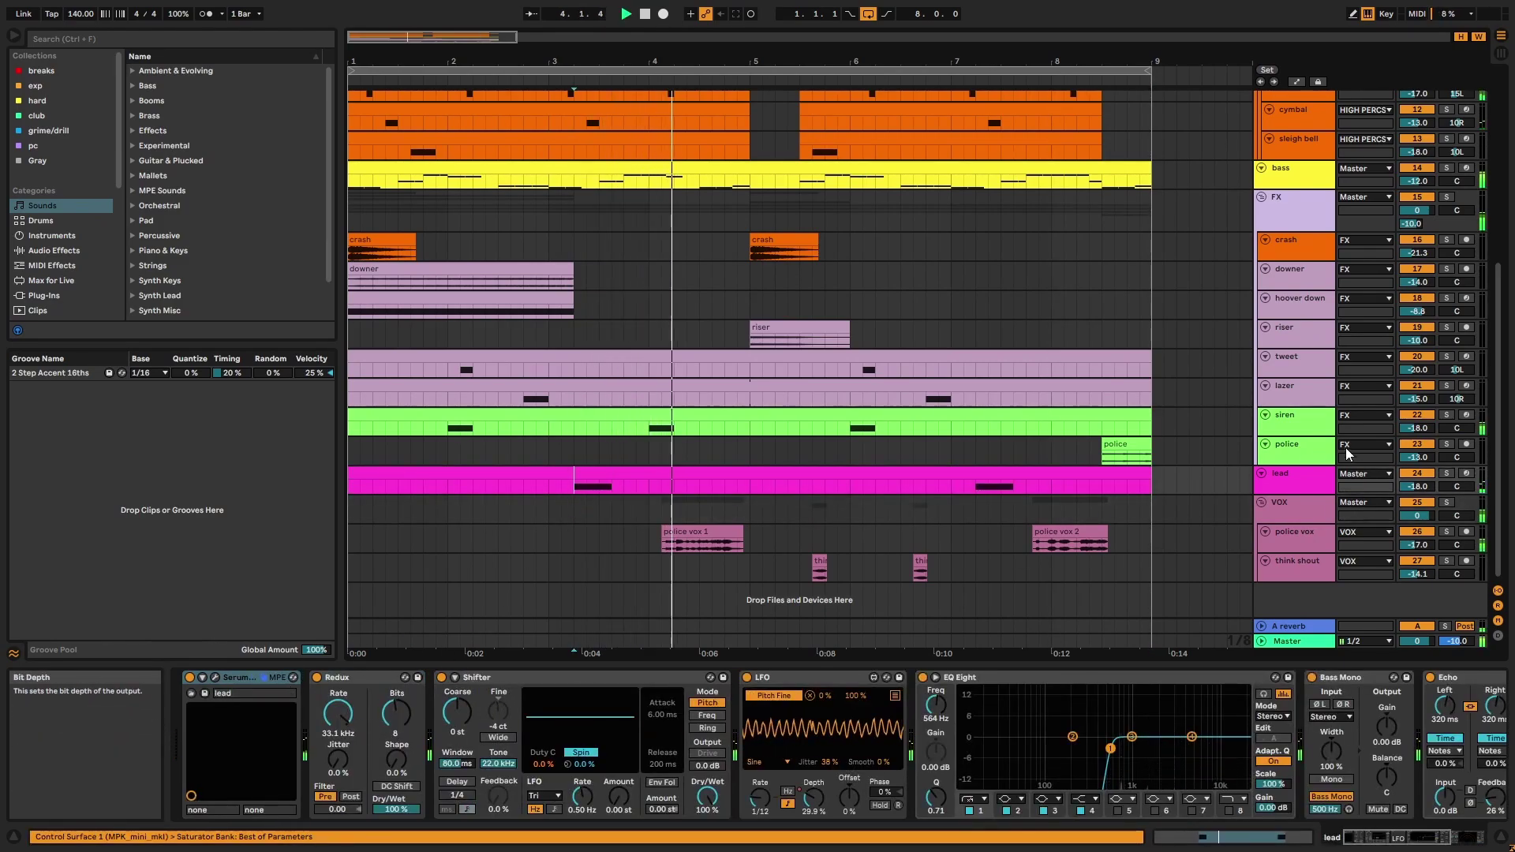
key("space")
In the lead's Serum, view LFO 2's downward ramp and Distortion FX while playing from 7.2.1
left_click(216, 679)
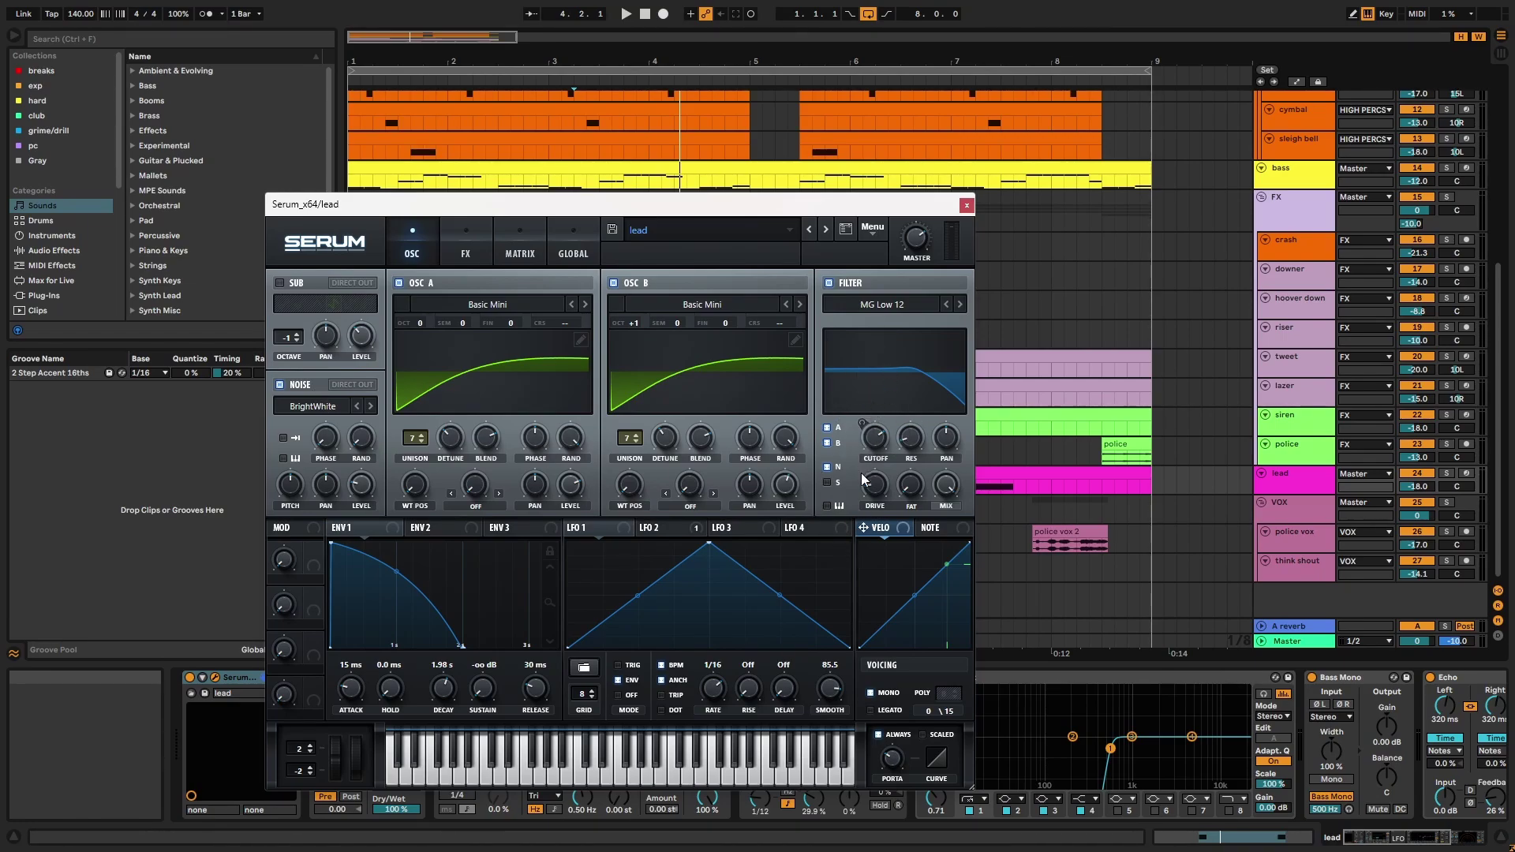
left_click(663, 530)
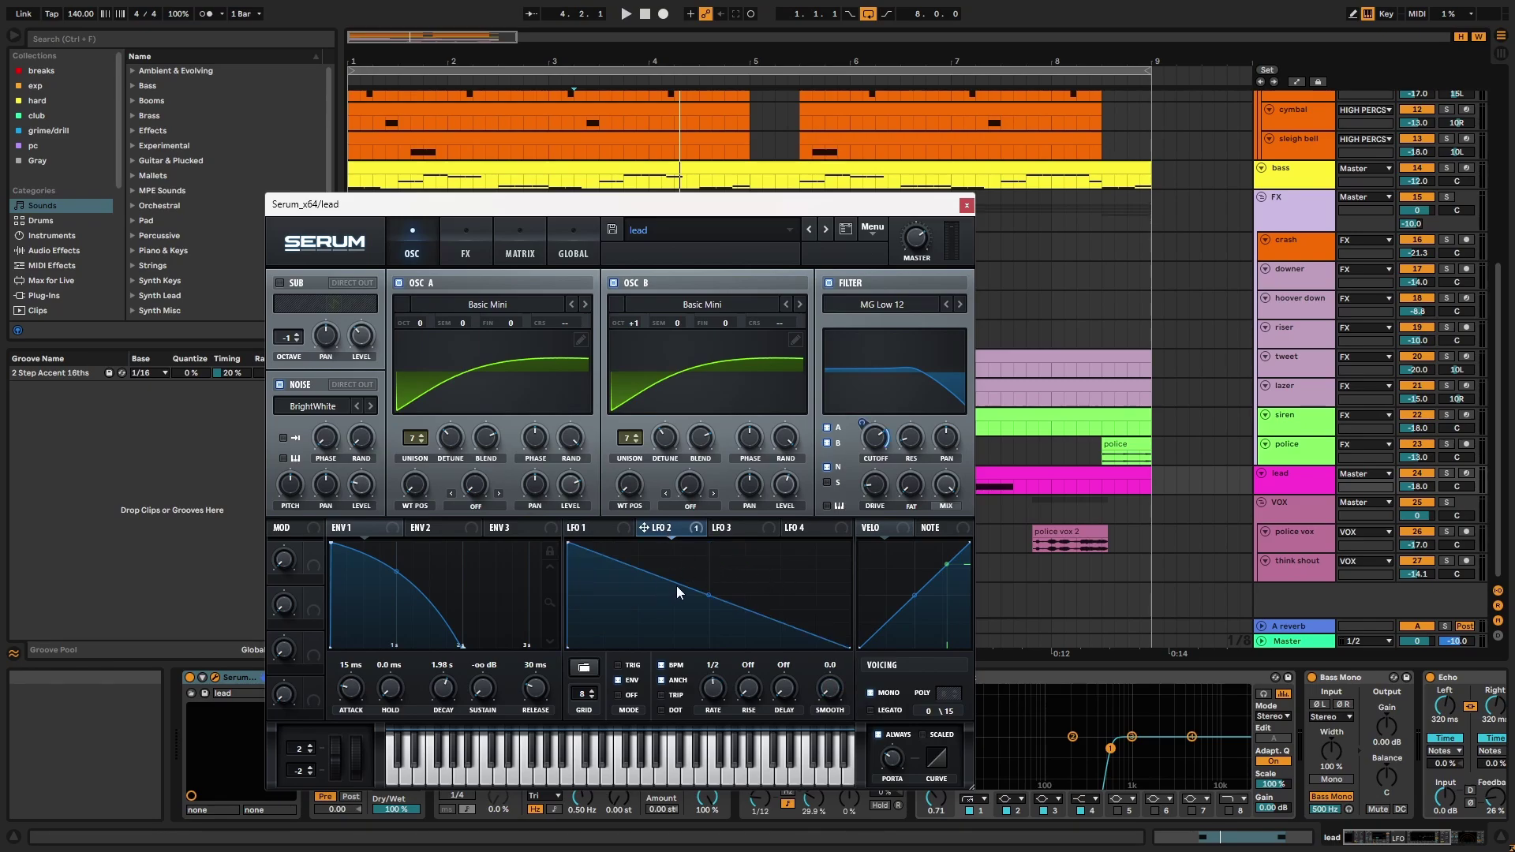
left_click(1447, 473)
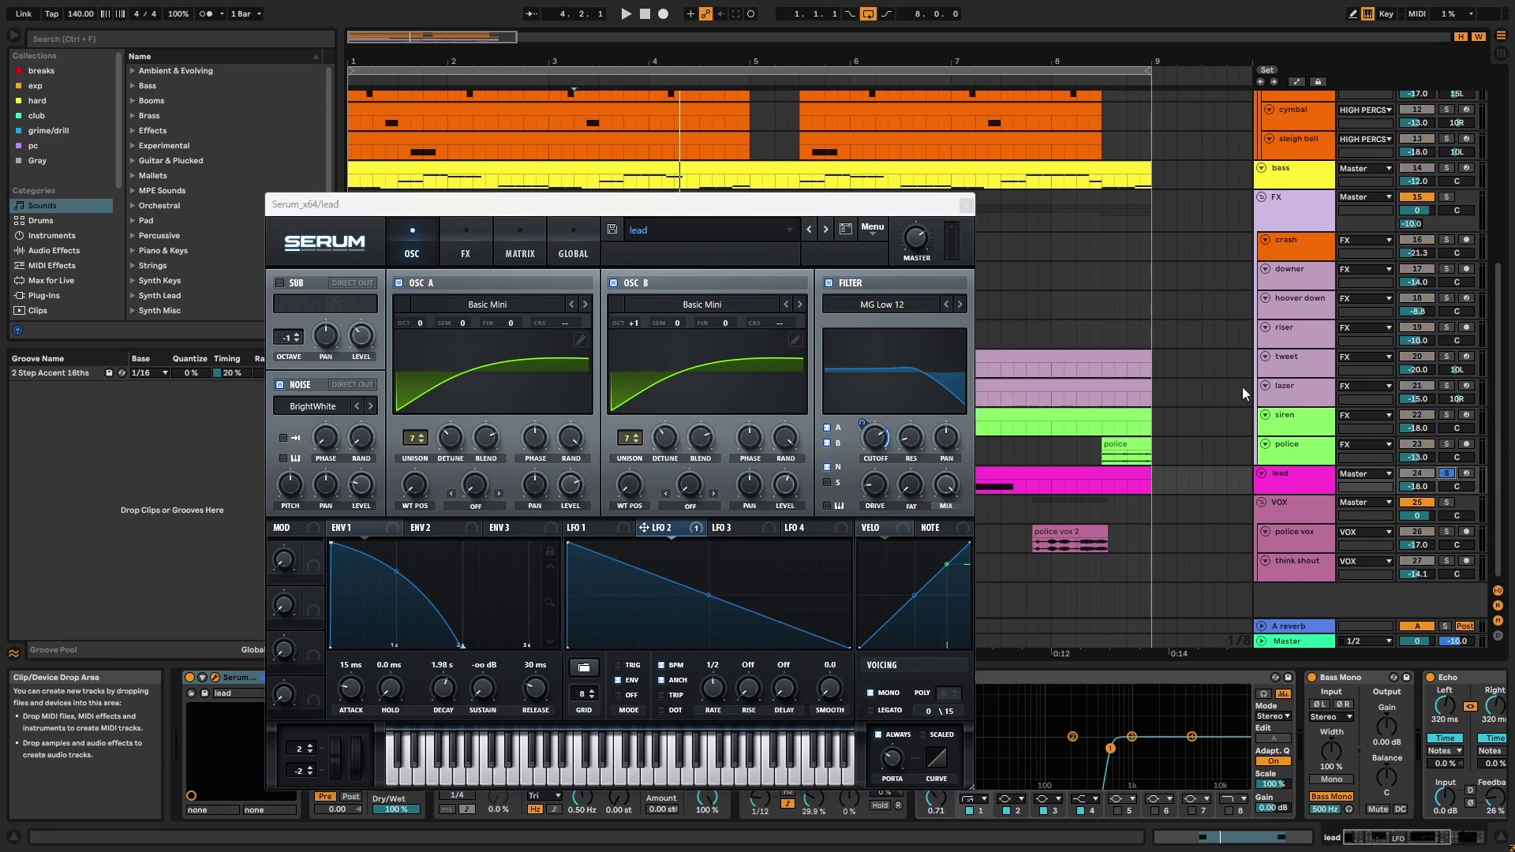
left_click_drag(552, 204, 471, 188)
left_click(976, 486)
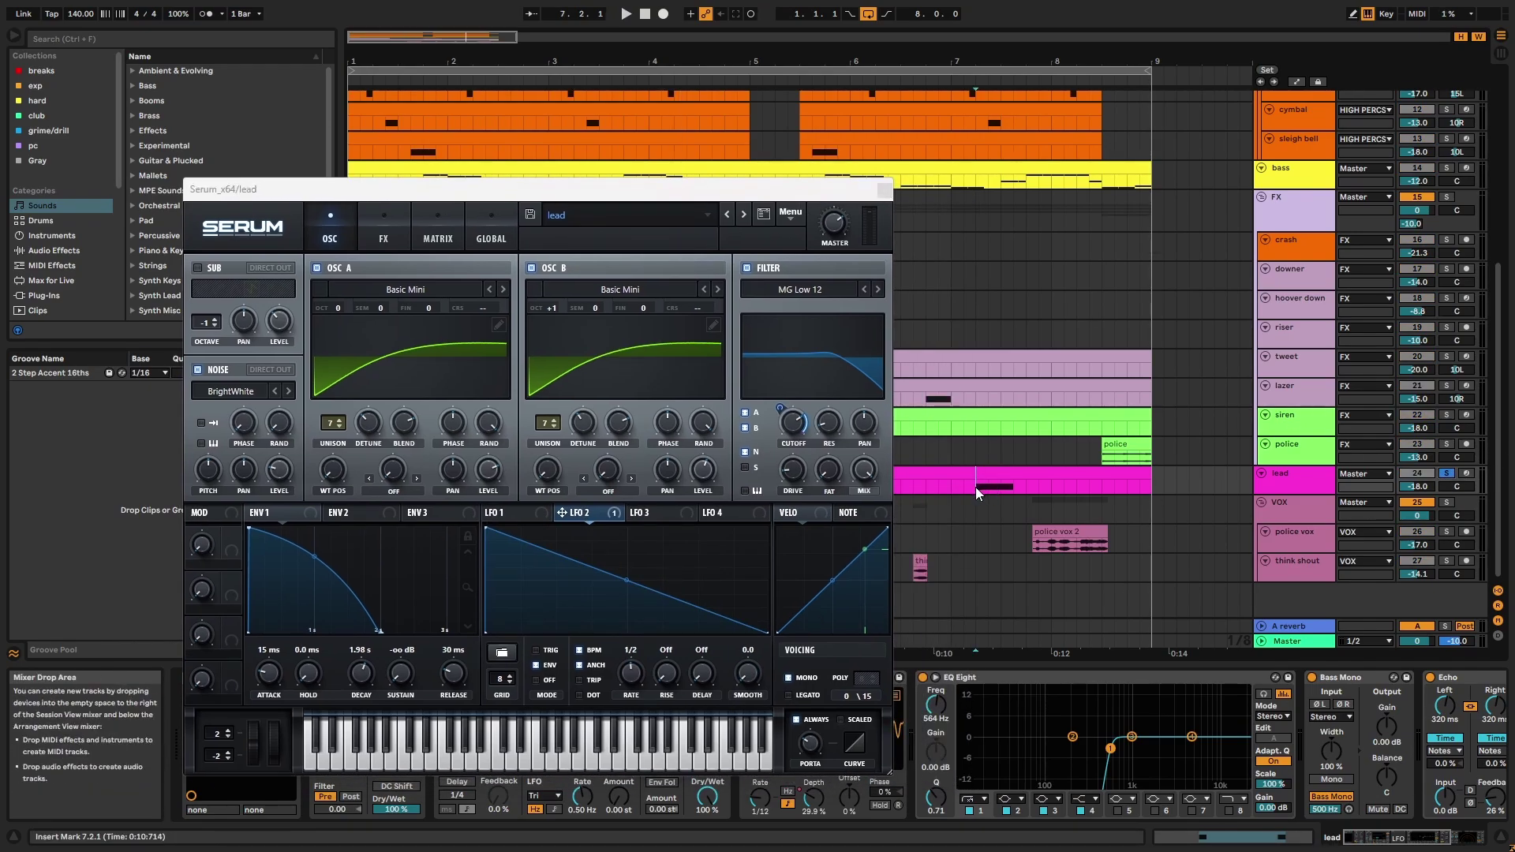
key("space")
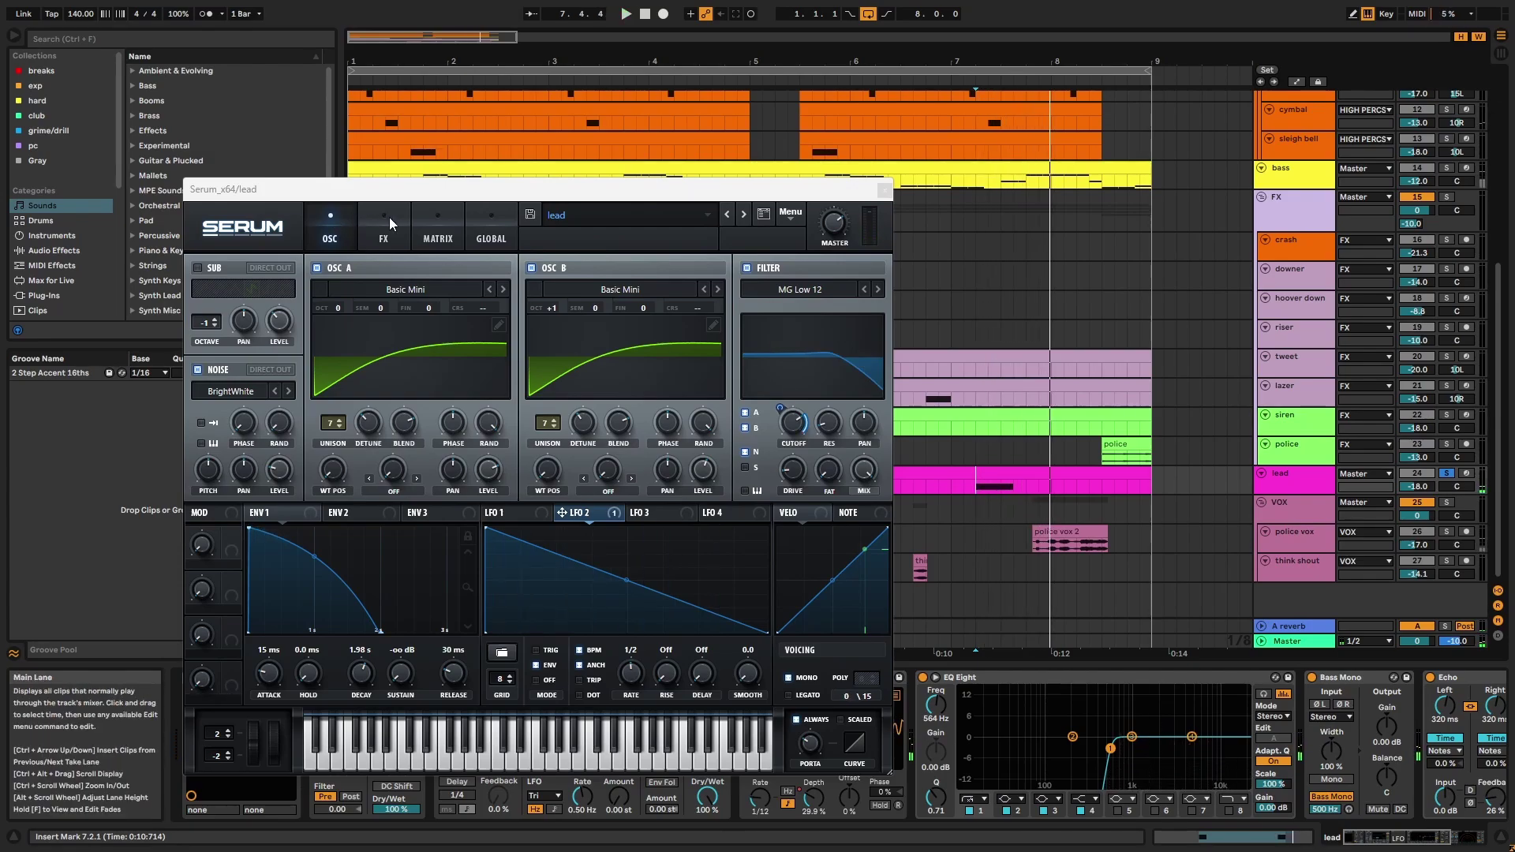
left_click(386, 227)
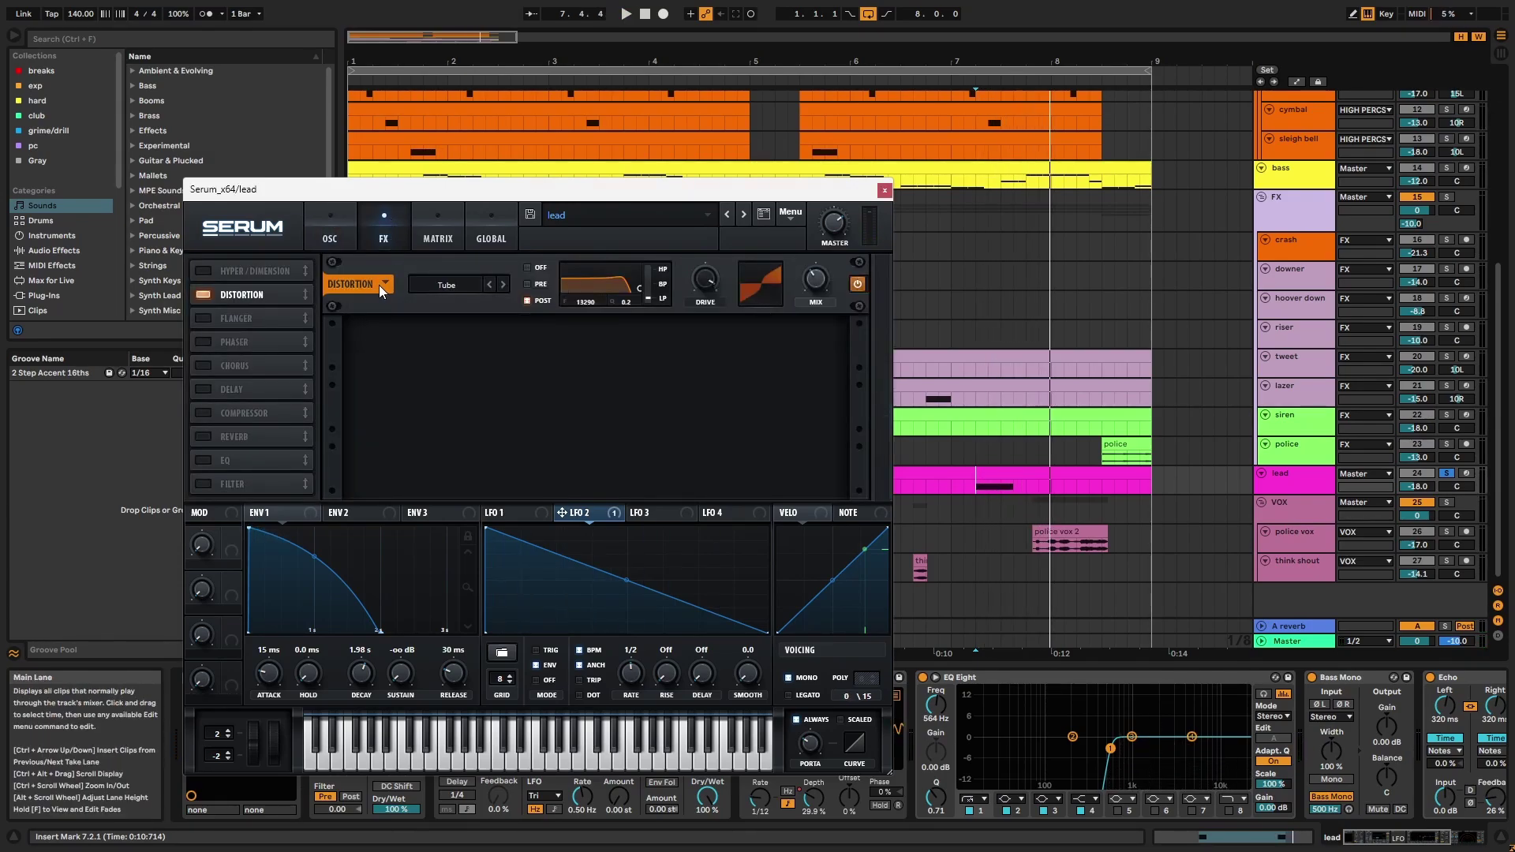
left_click_drag(750, 196, 792, 200)
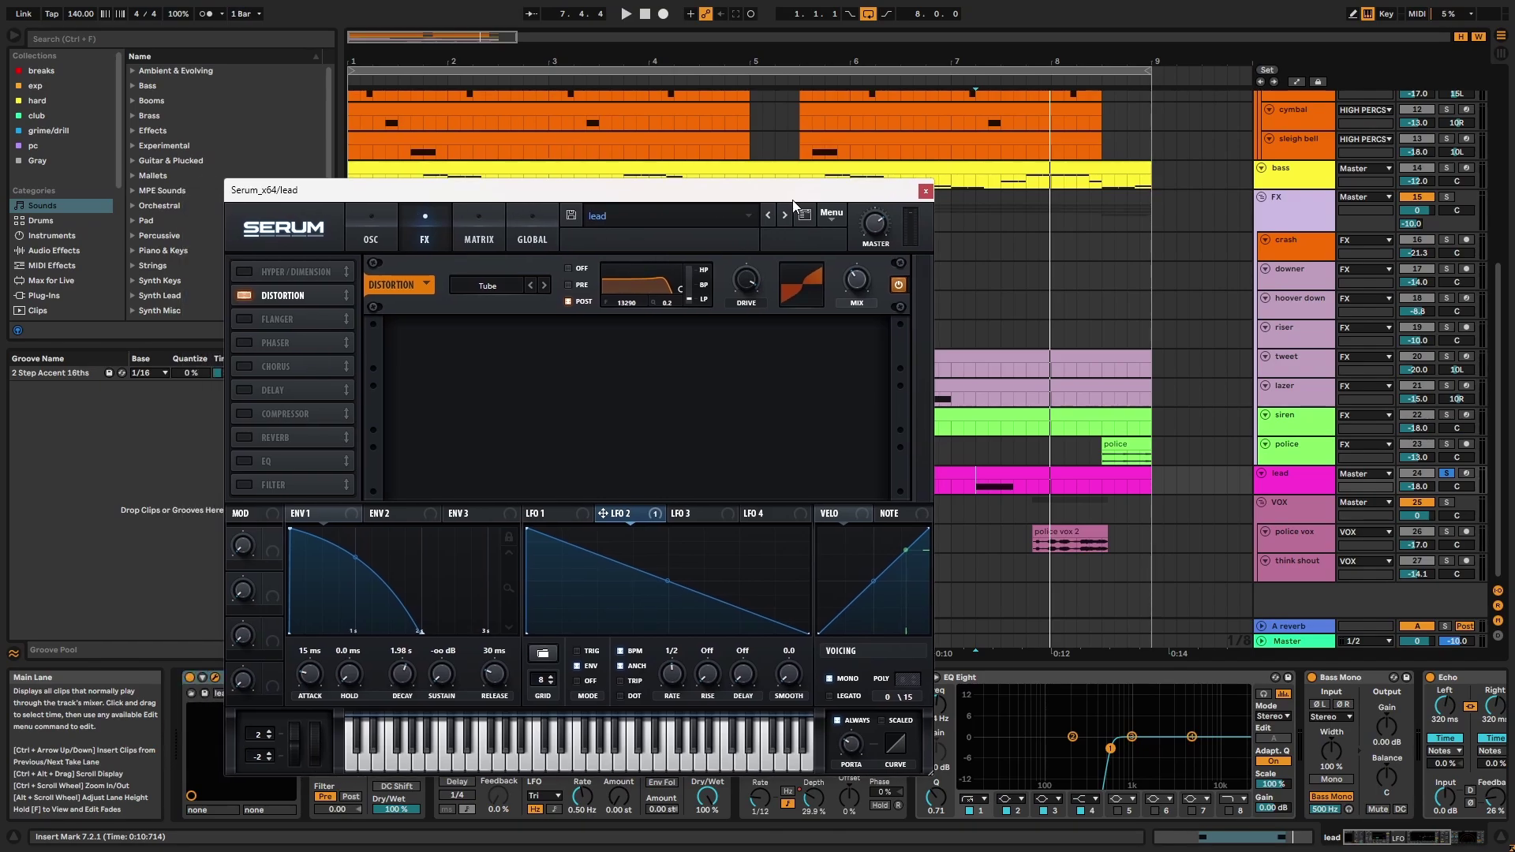
Close Serum and inspect the lead's Redux, Shifter and LFO devices
left_click(926, 191)
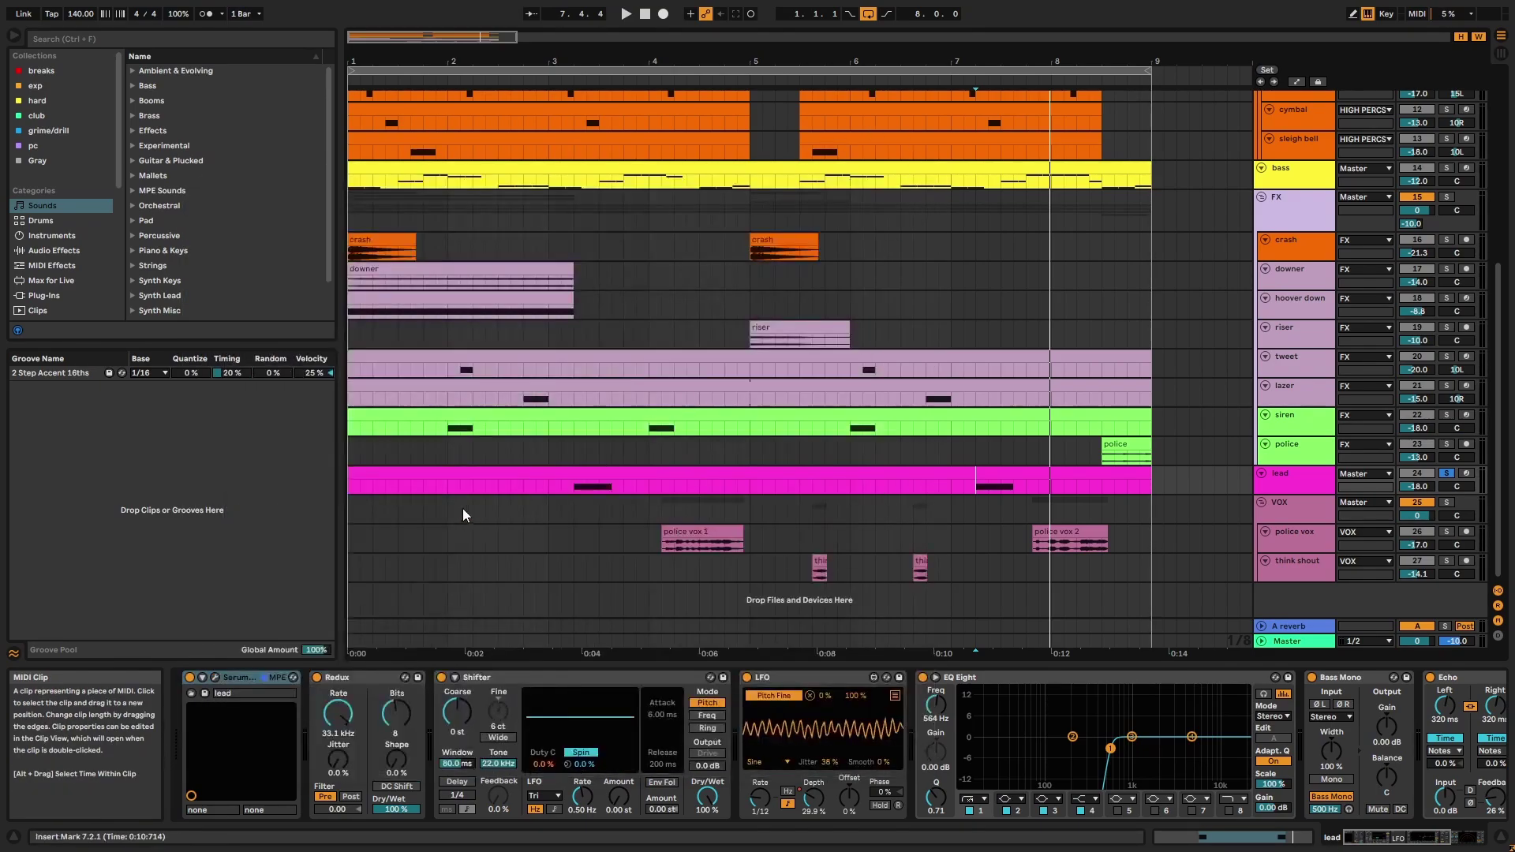
left_click(379, 674)
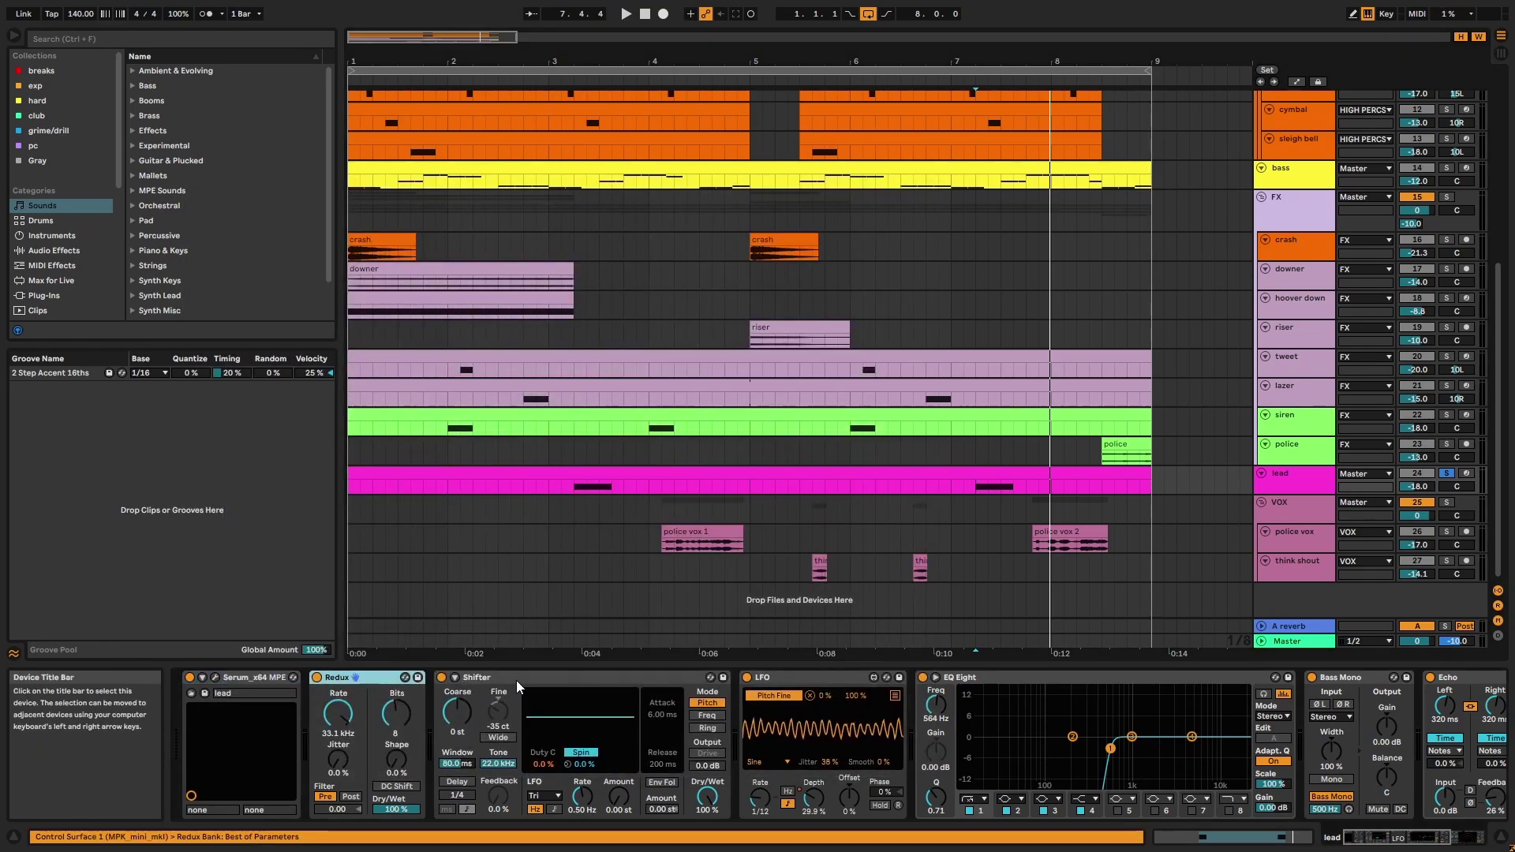
left_click(518, 679)
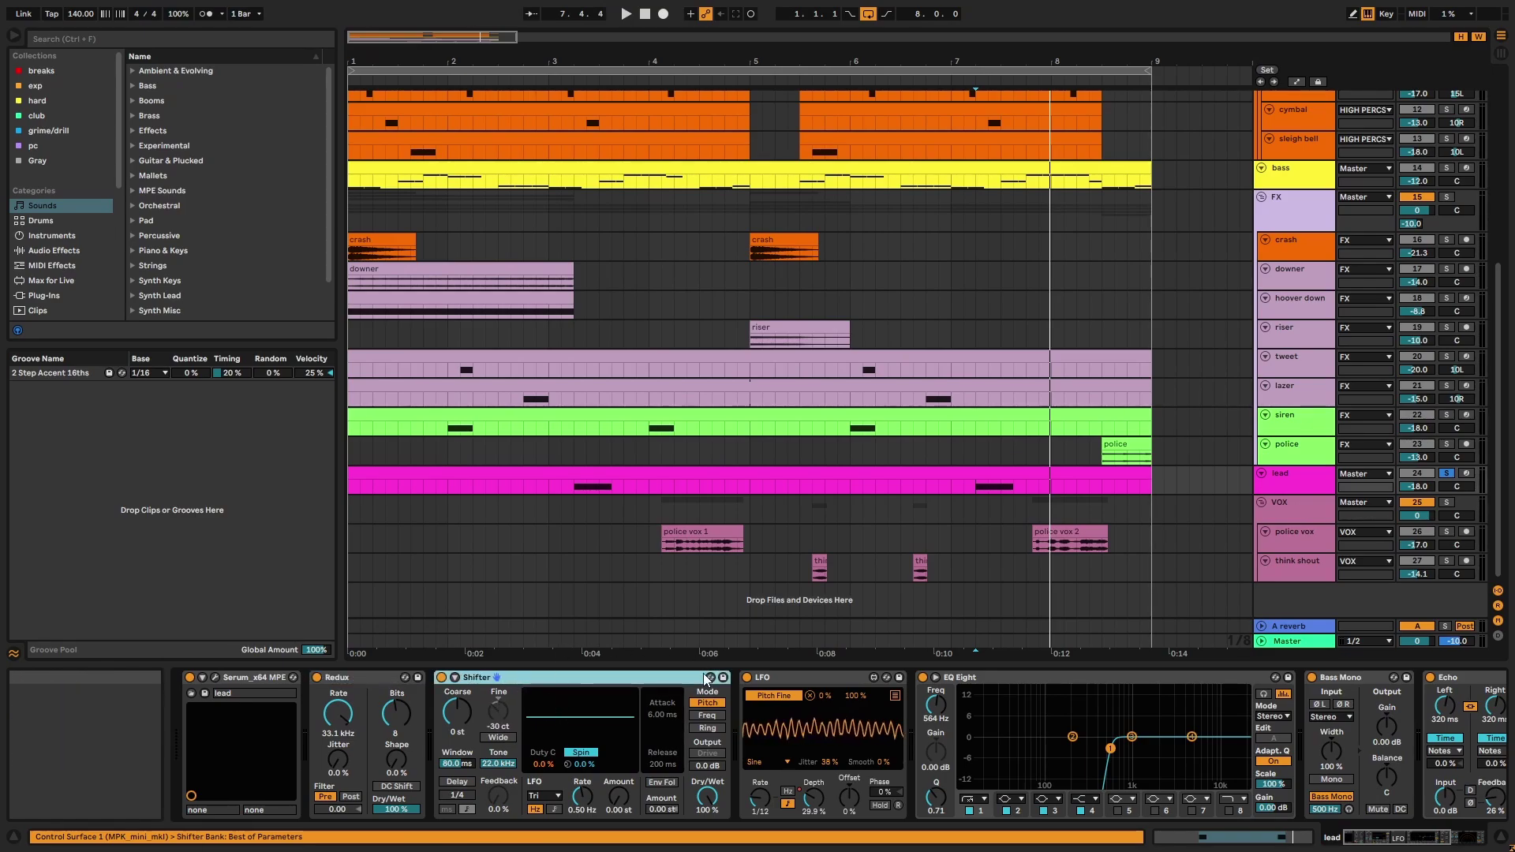
left_click(770, 682)
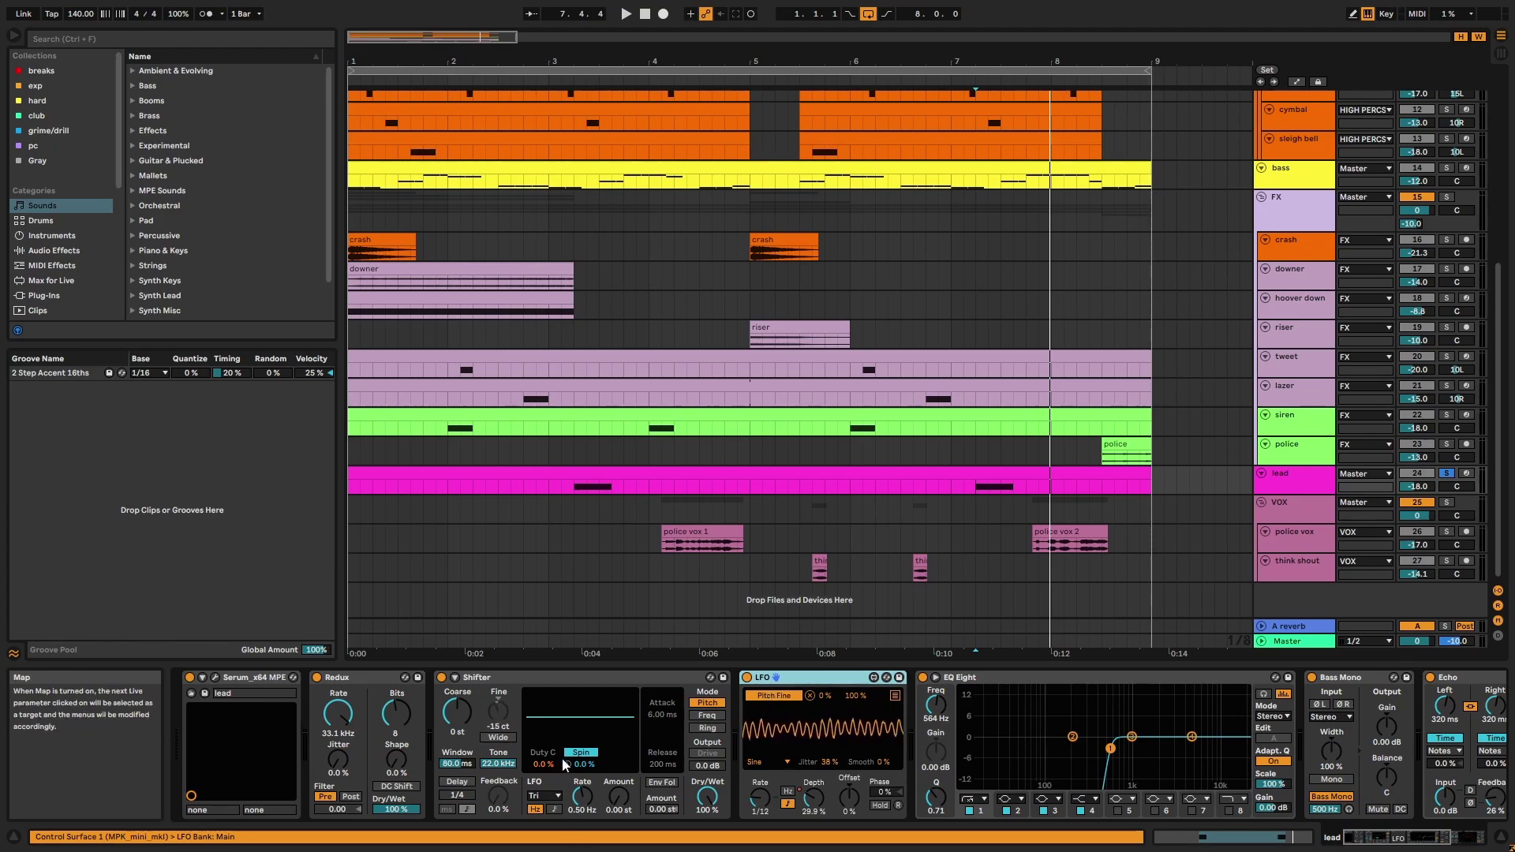
Play the lead clip from 3.2.1, comparing the sound with Shifter off and back on
left_click(572, 489)
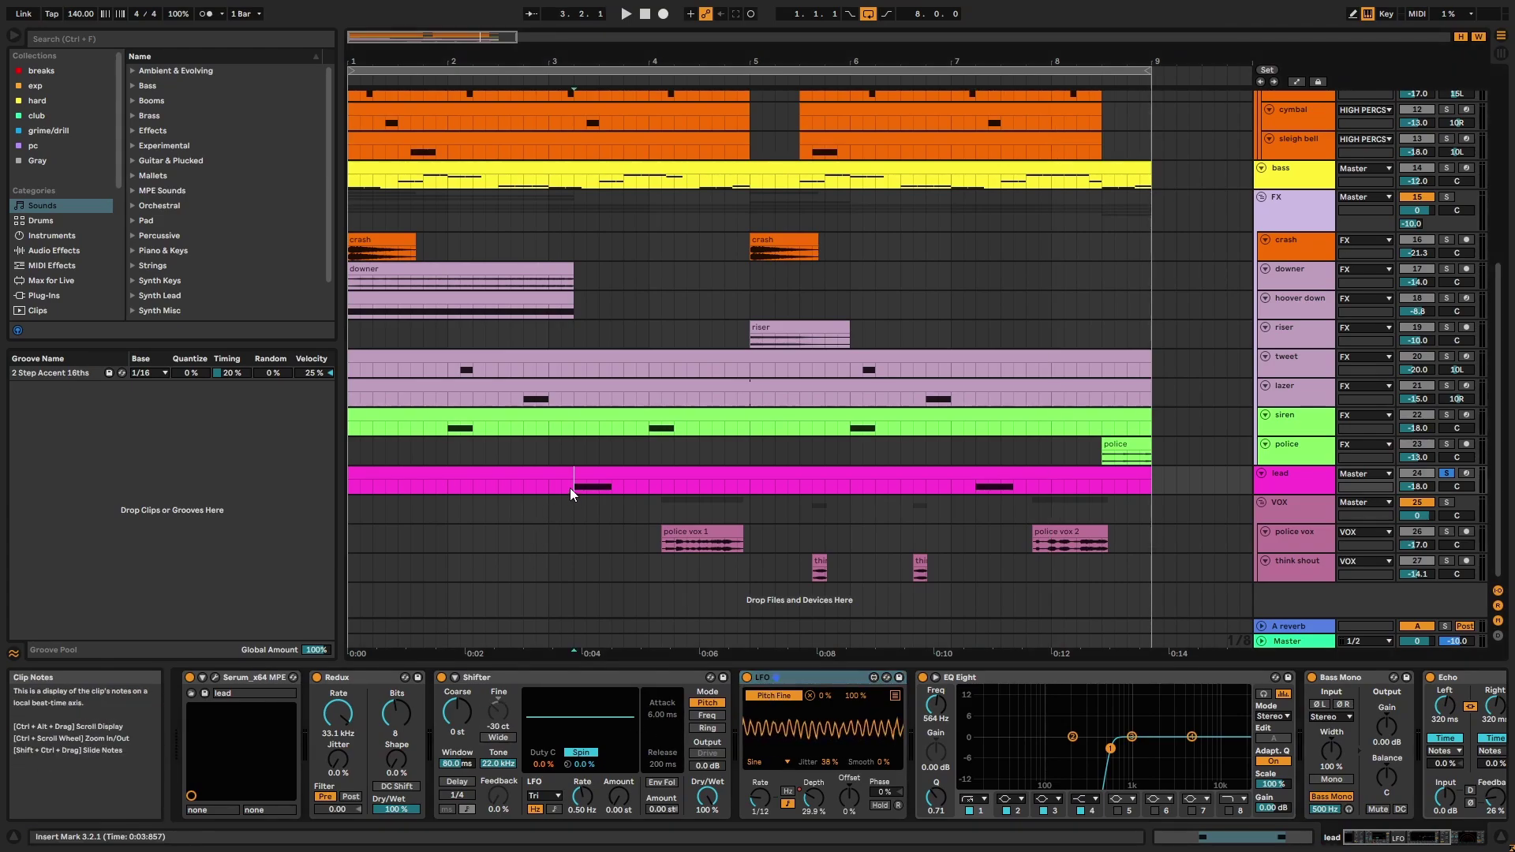
key("space")
left_click(442, 679)
key("space")
key("space")
left_click(442, 680)
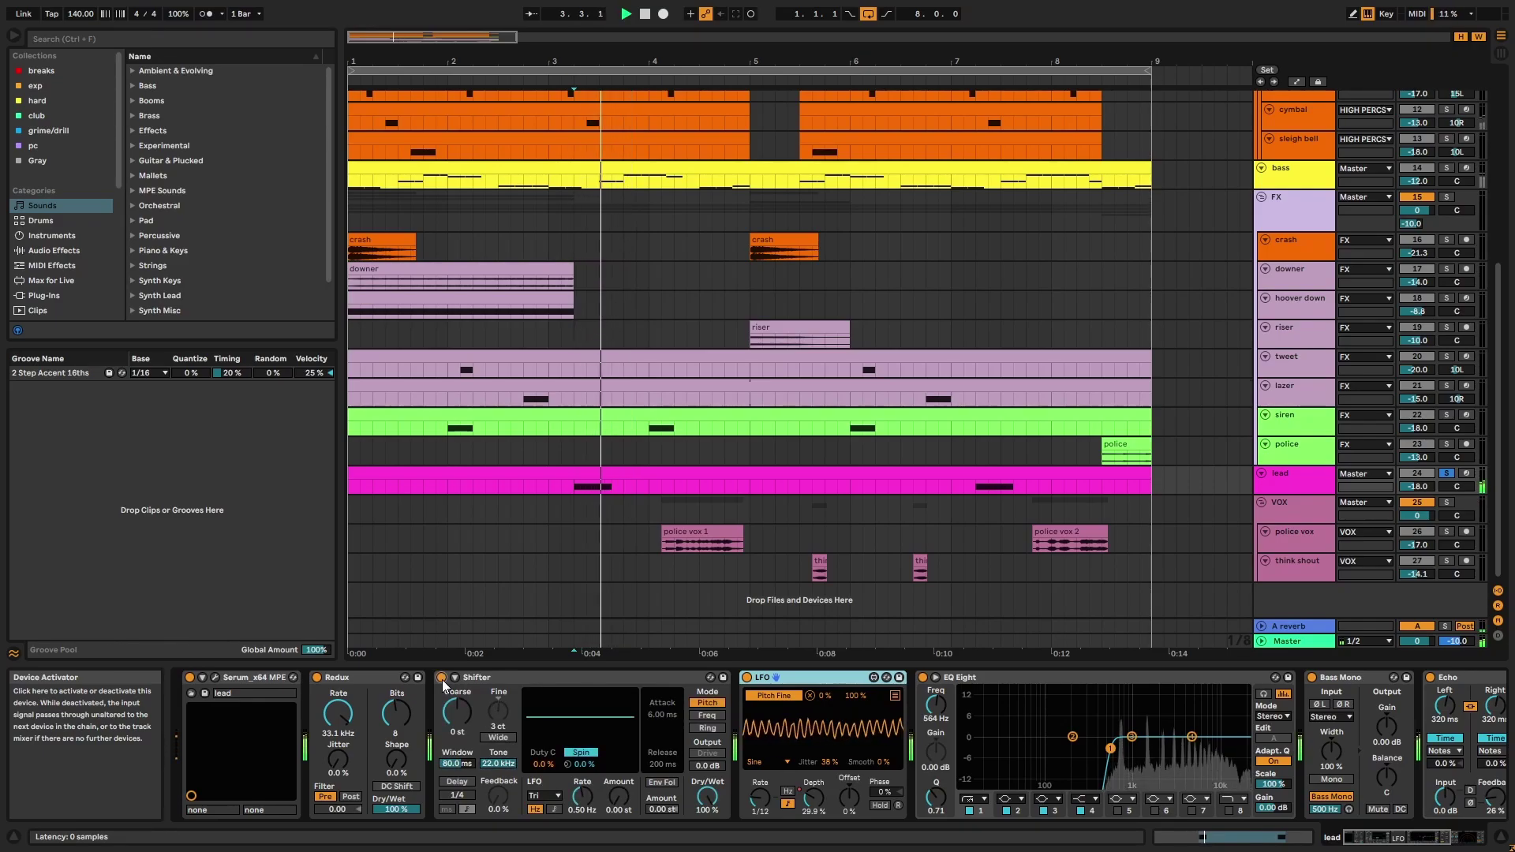
Inspect EQ Eight, Bass Mono and Echo (34% Dry/Wet), then expand the lead track lane
left_click(993, 680)
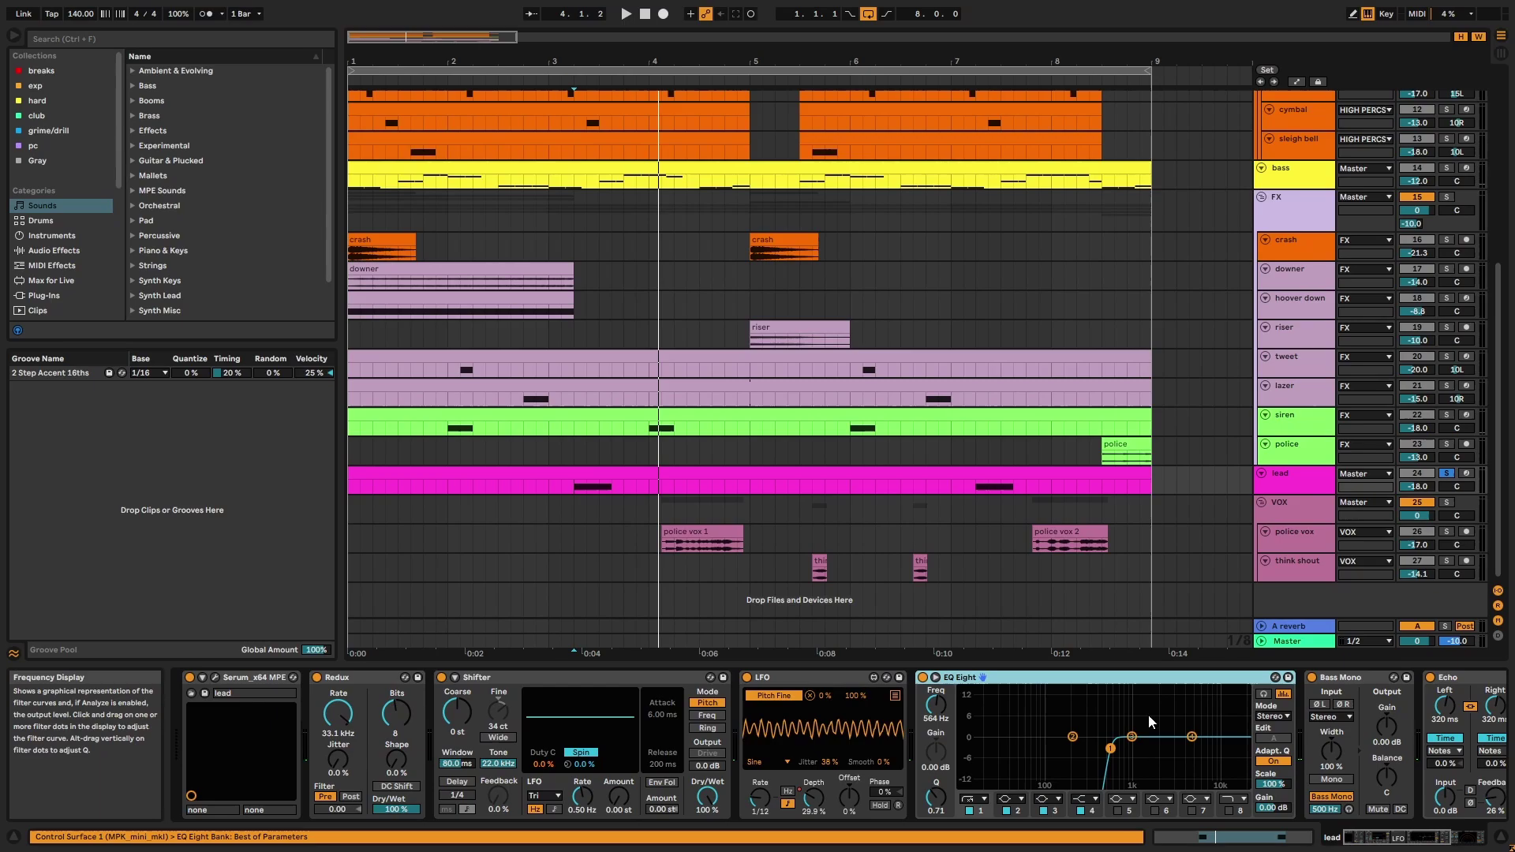
left_click(1354, 680)
left_click(1460, 842)
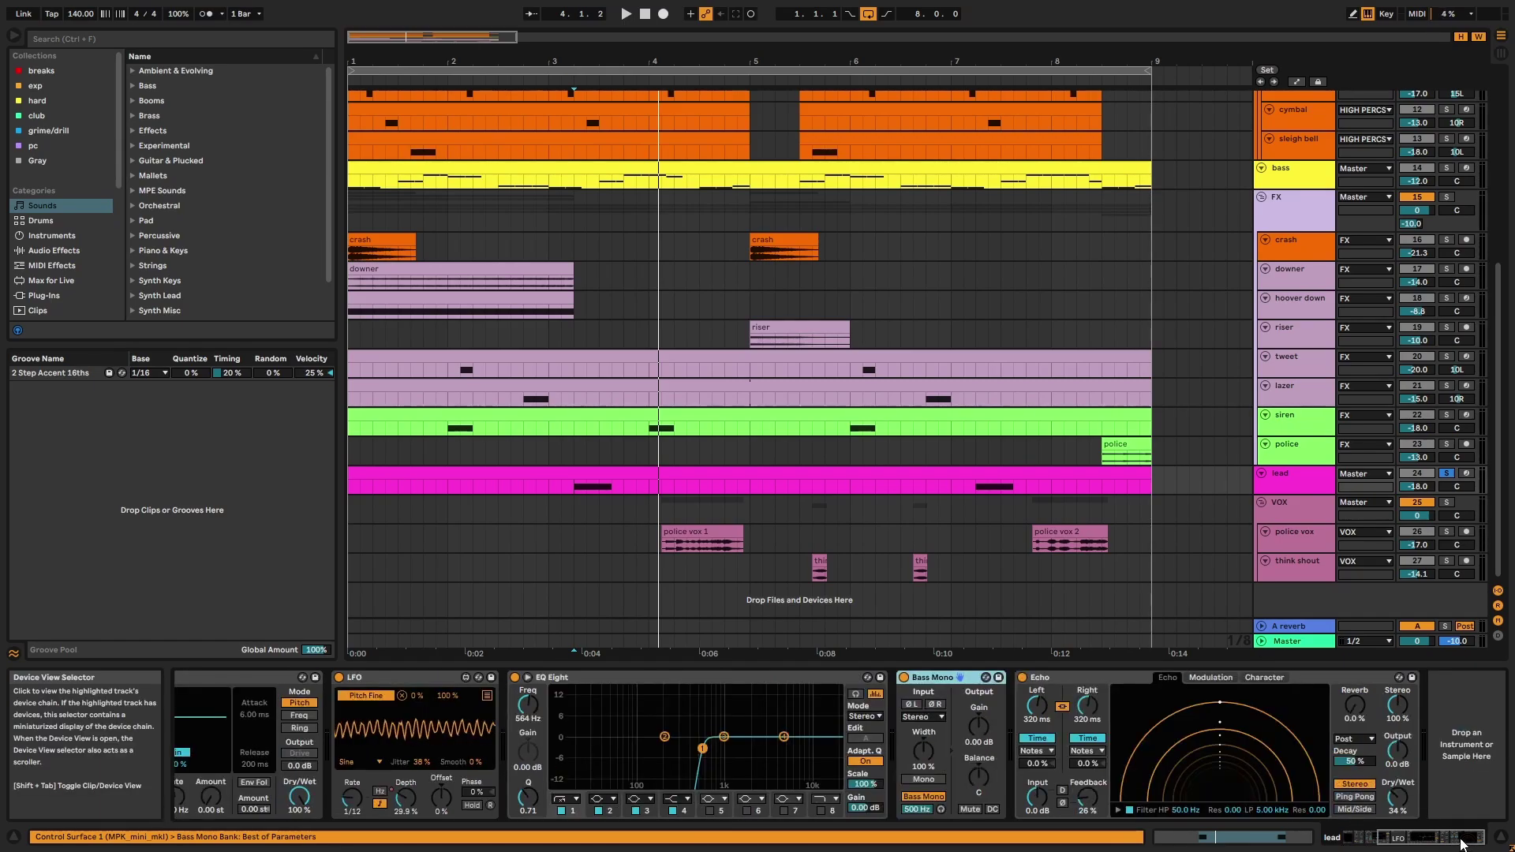
left_click(1108, 678)
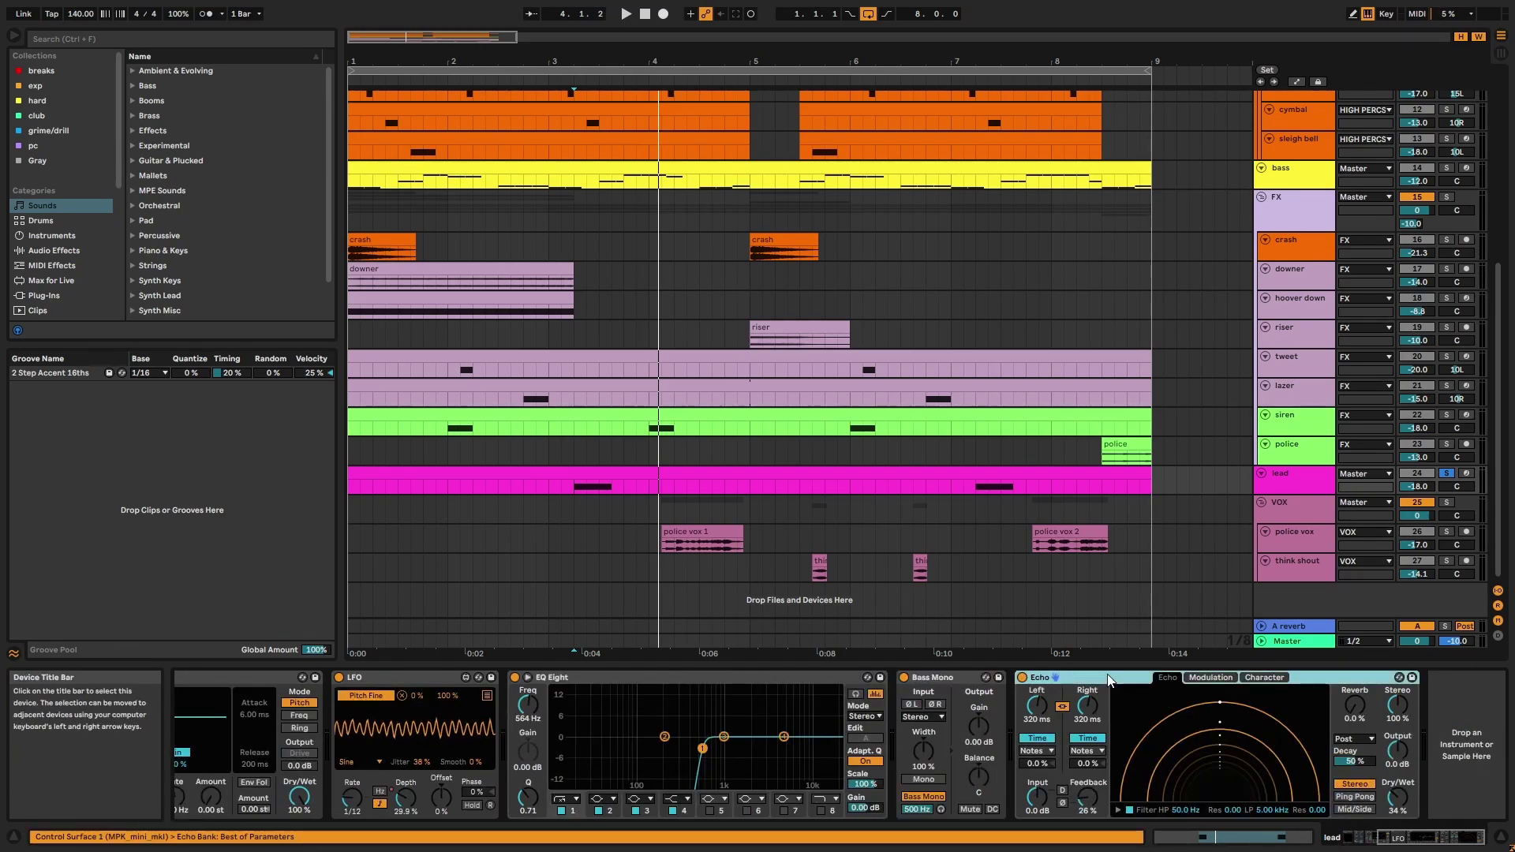
left_click(1302, 483)
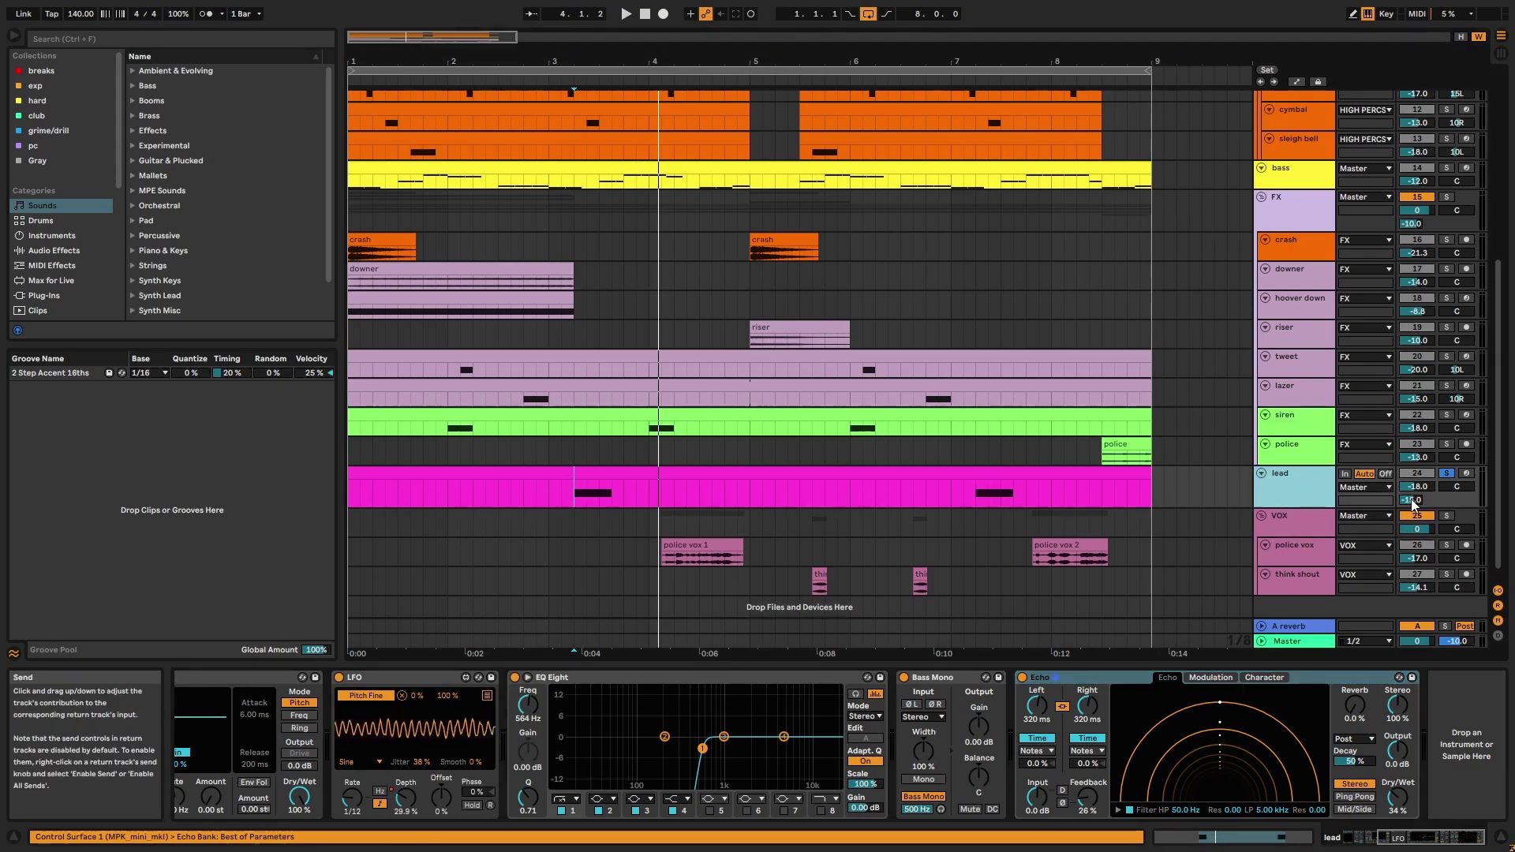
left_click(1449, 526)
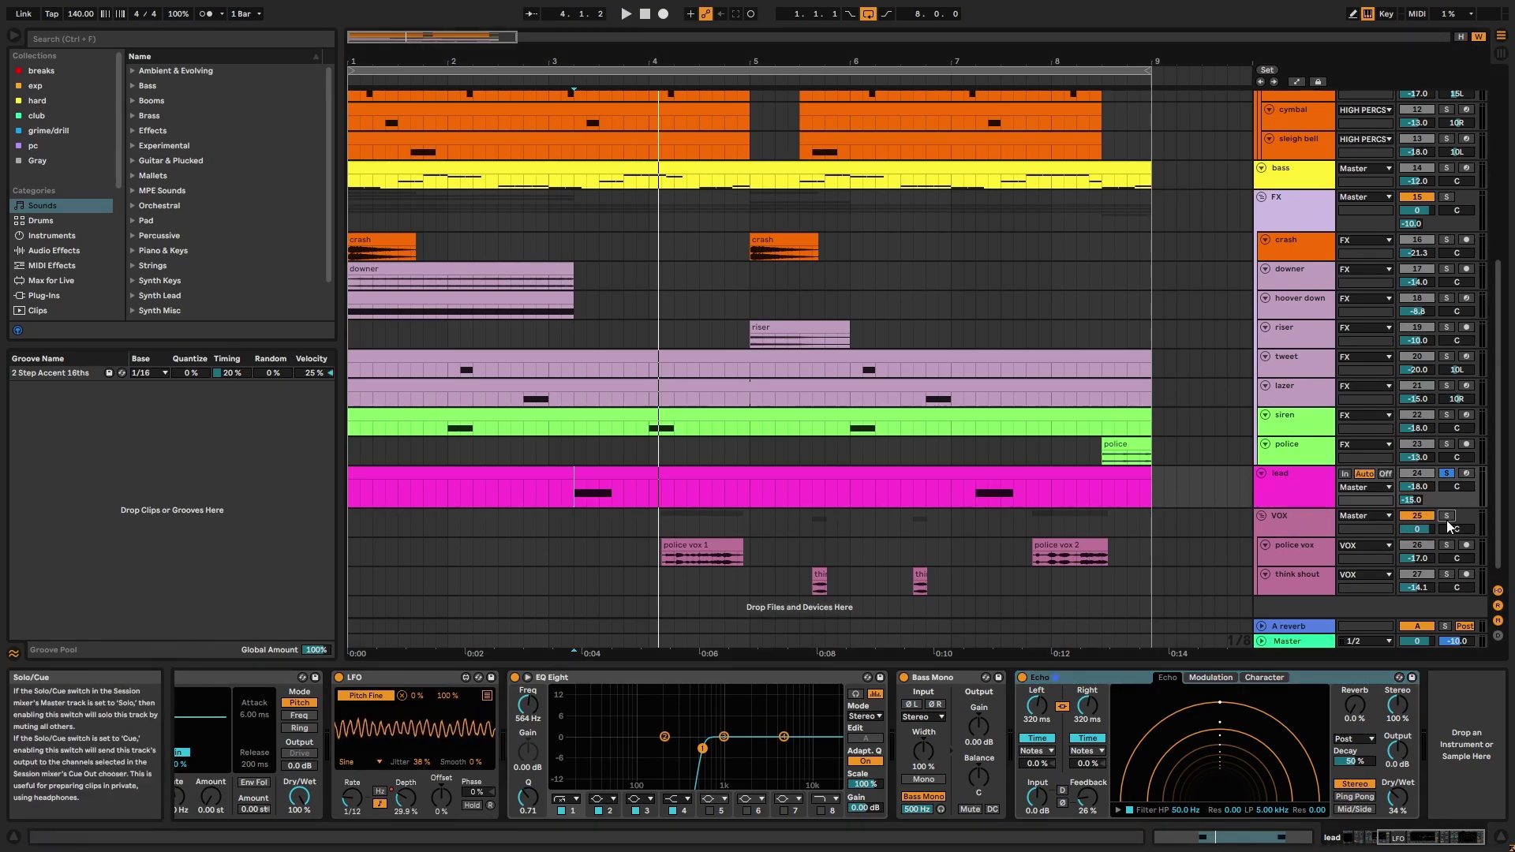
Solo the VOX group, play the police vox and think shout clips, then unsolo it
left_click(1449, 520)
left_click(700, 544)
key("space")
left_click(808, 584)
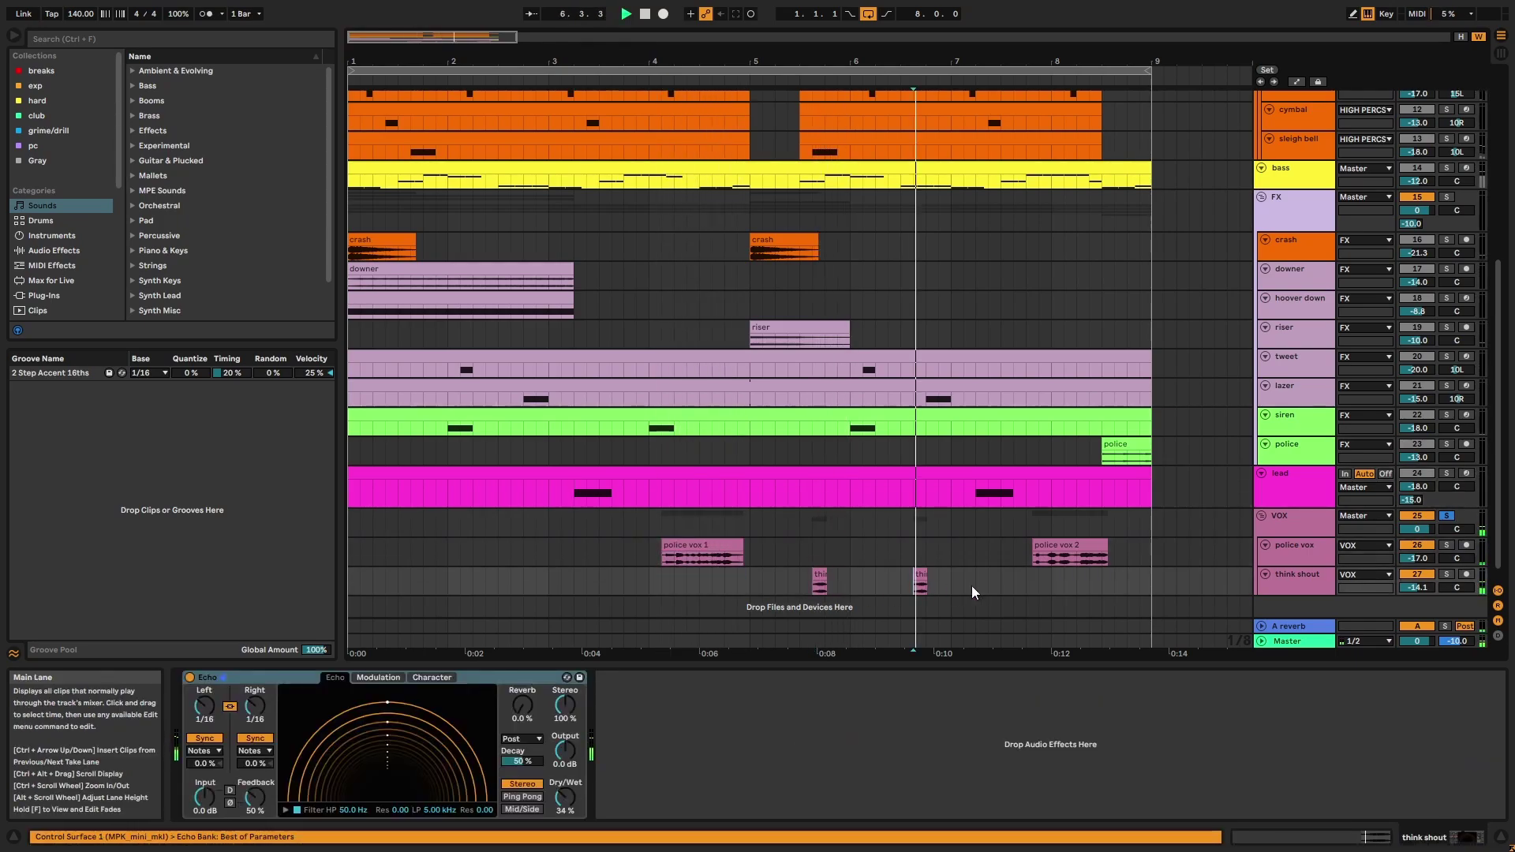
left_click(1058, 546)
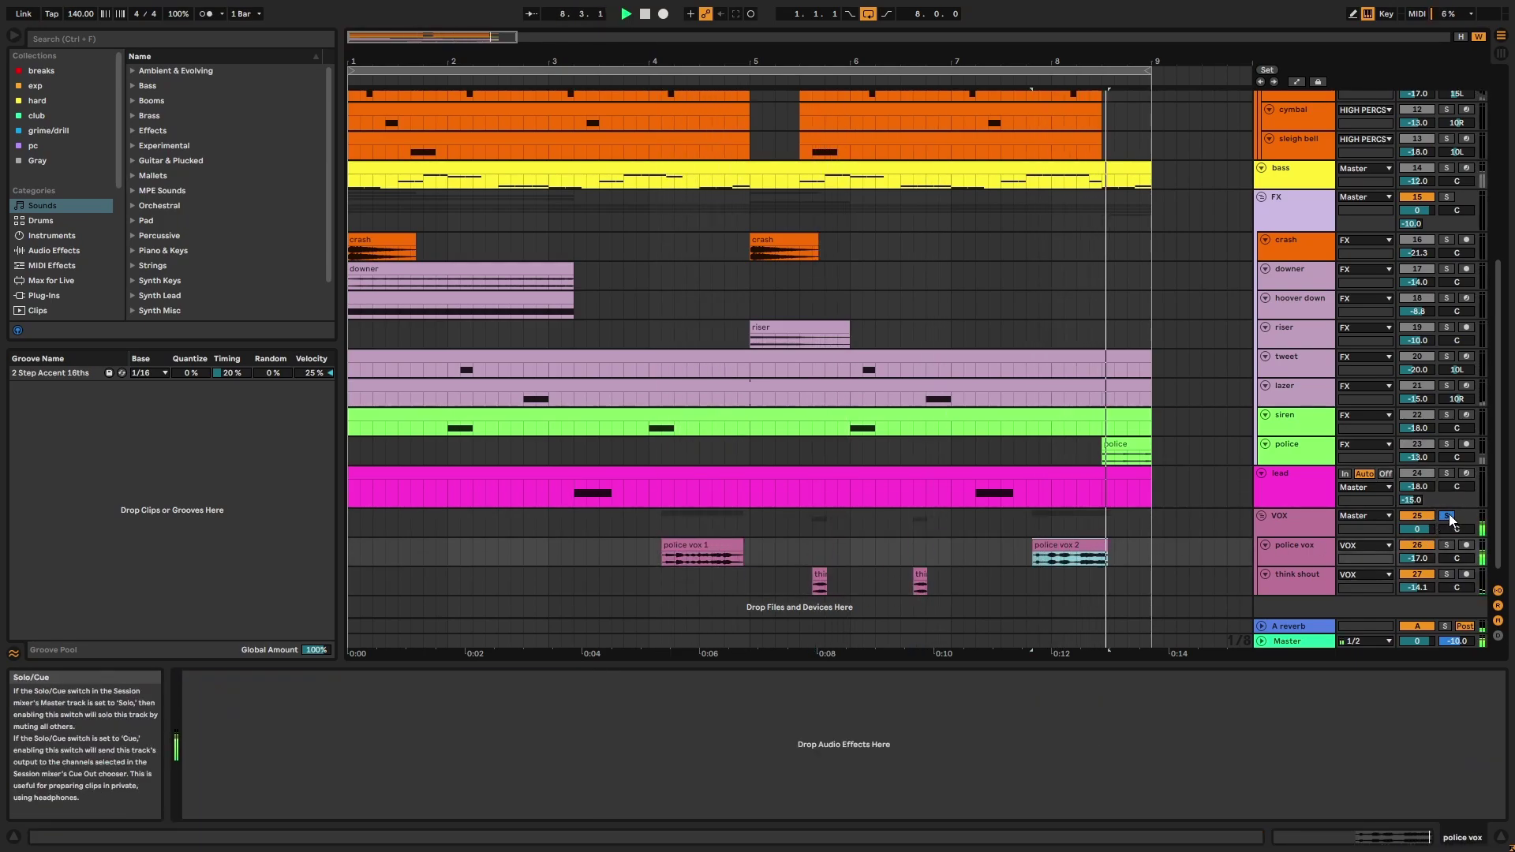
left_click(1449, 516)
Select police vox 1 (4.1.3–4.4.4), police vox 2 and both think shout clips
left_click(699, 552)
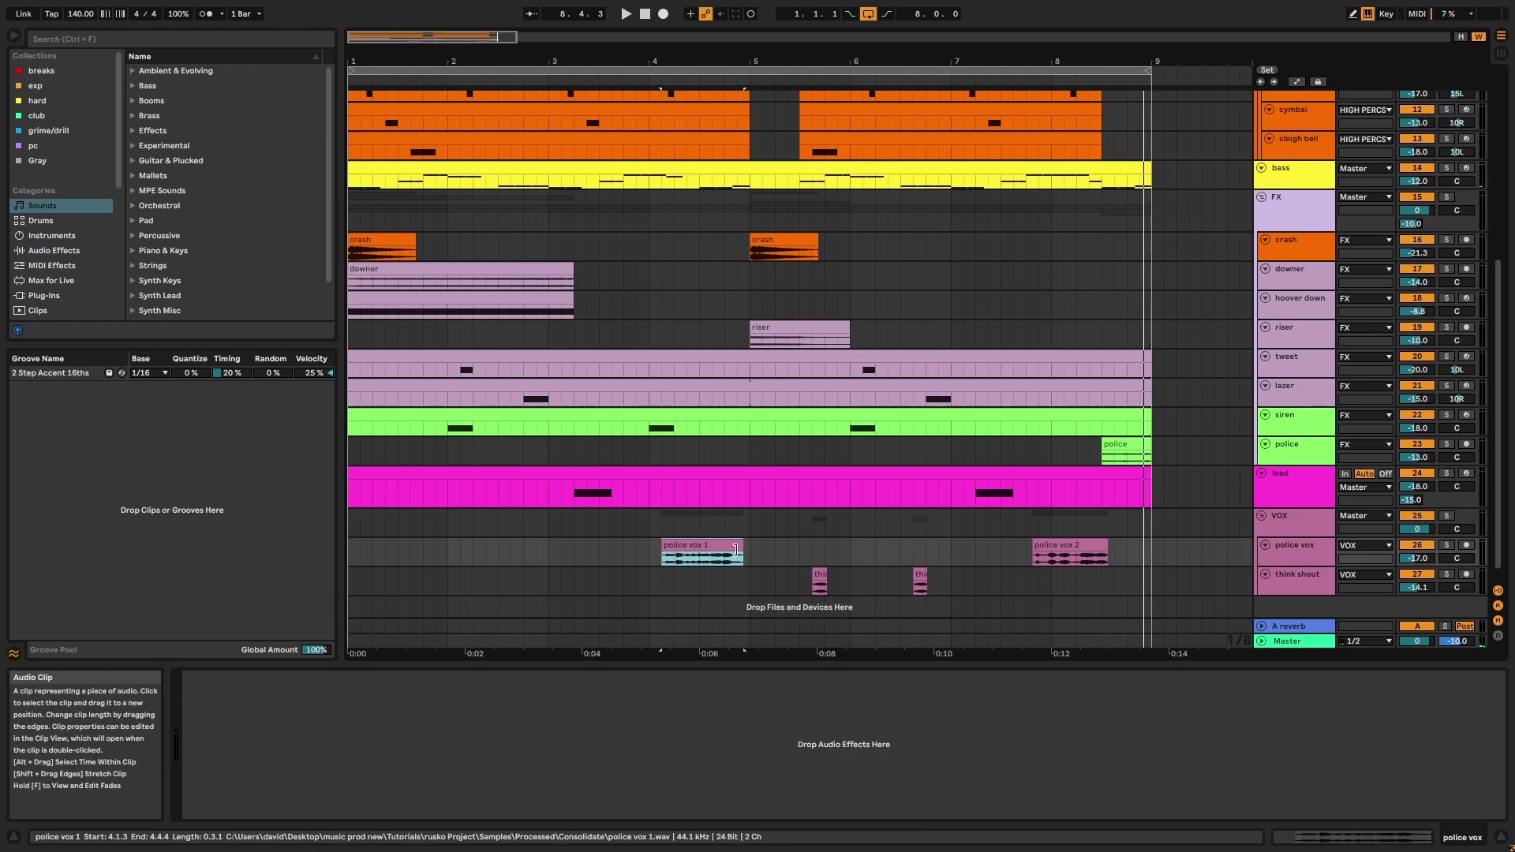
left_click(1053, 545)
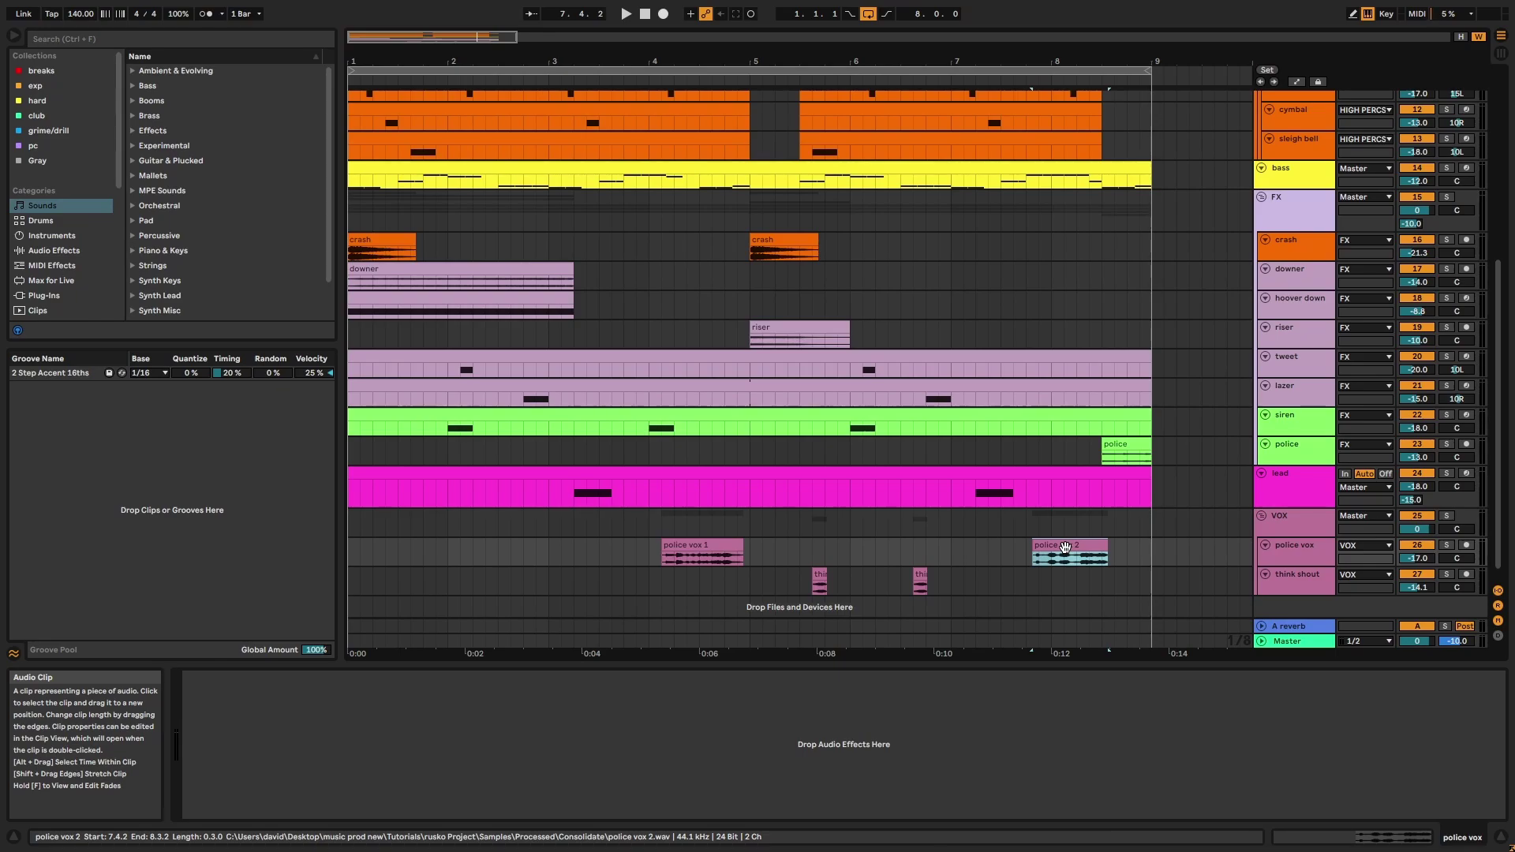
left_click(920, 582)
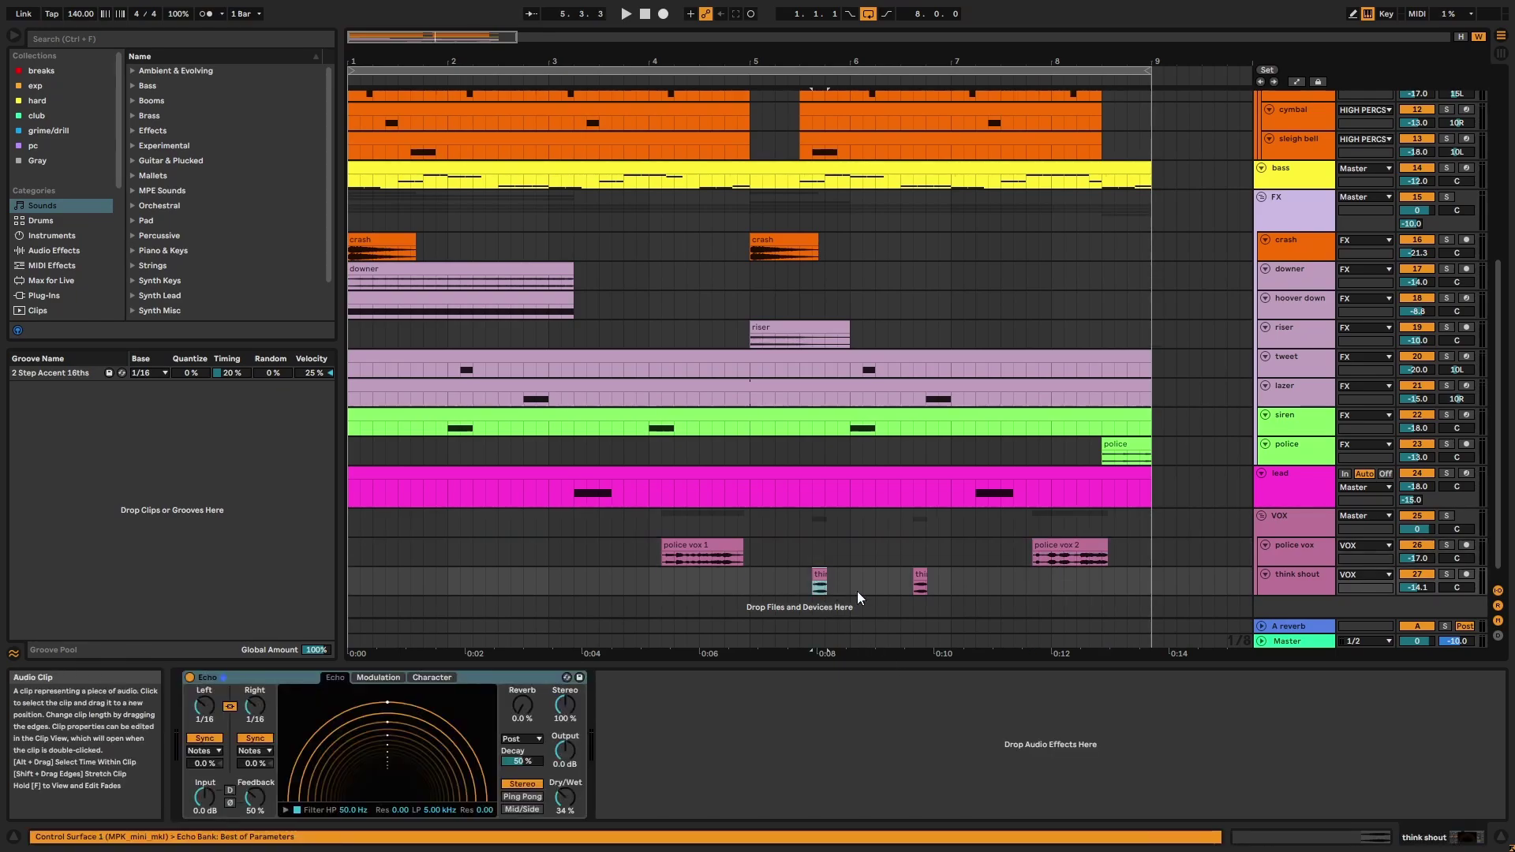
left_click(918, 583)
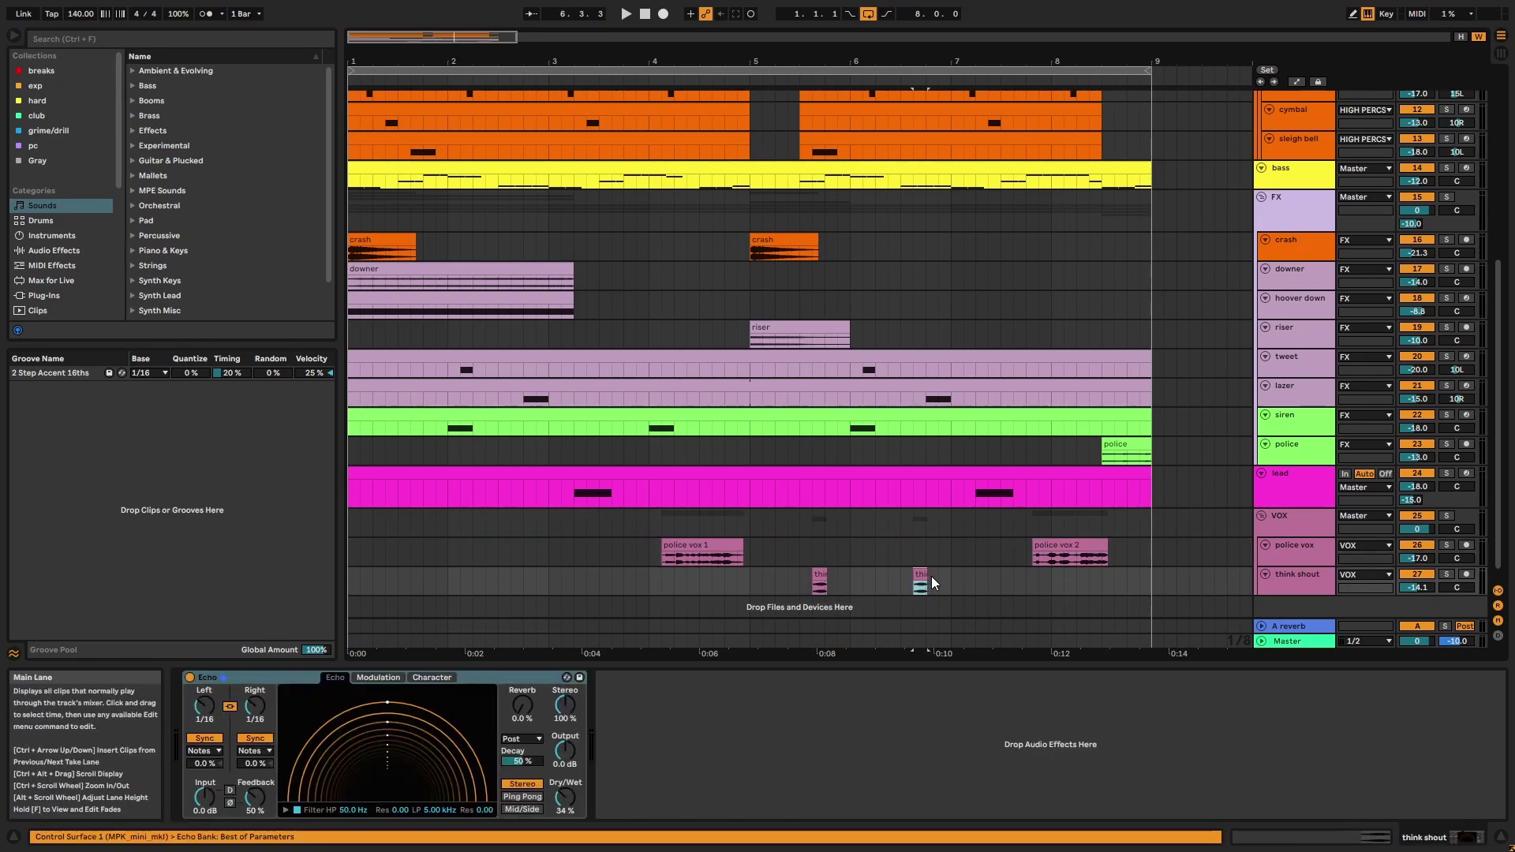
Show the VOX group's EQ Eight, enlarge its lane and check the A-reverb send at -10.0 dB
left_click(1298, 521)
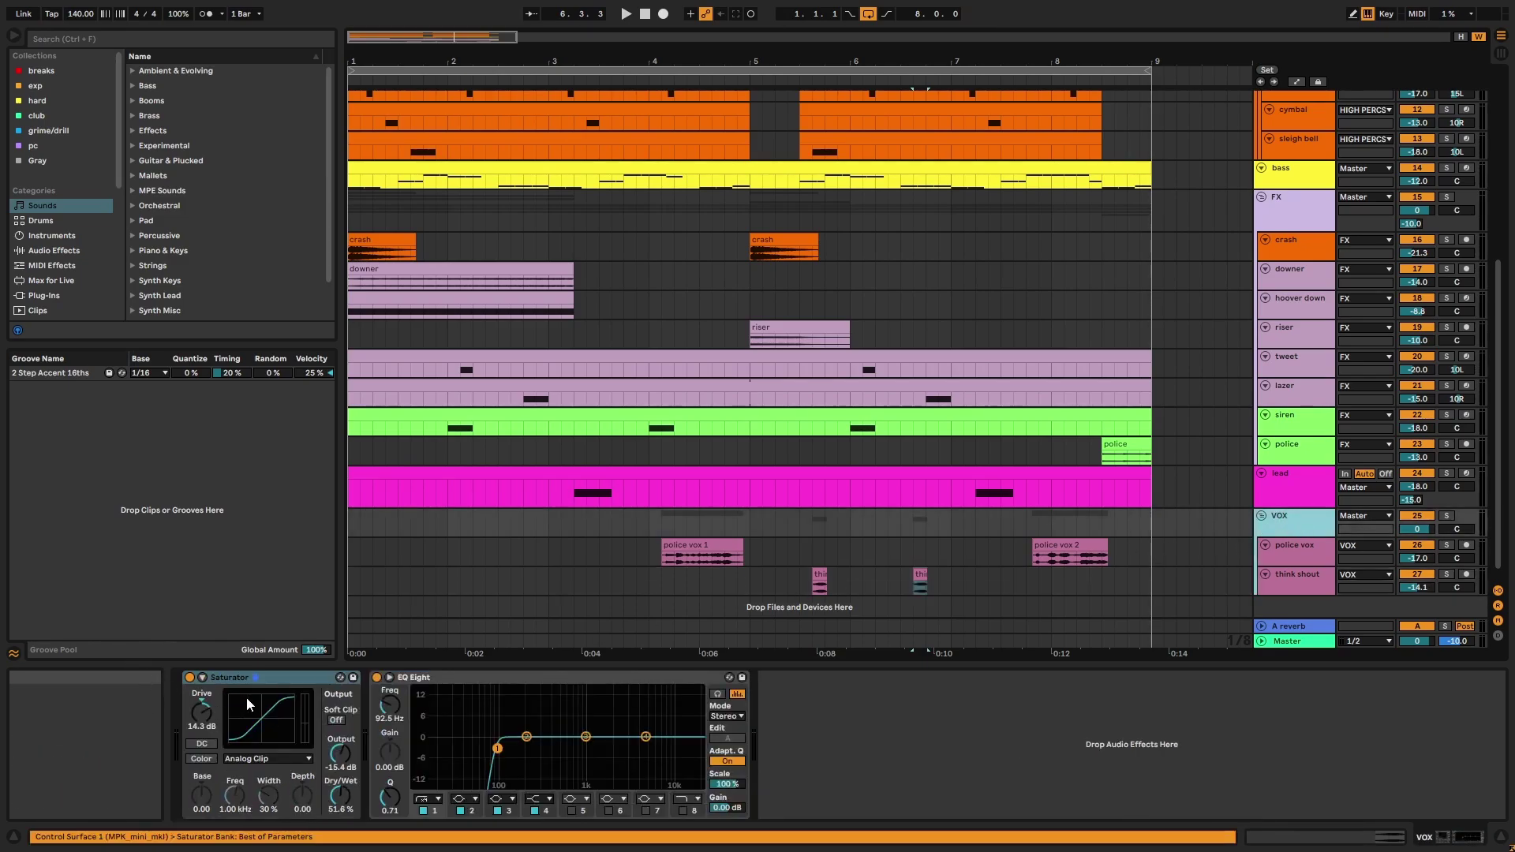
left_click(579, 681)
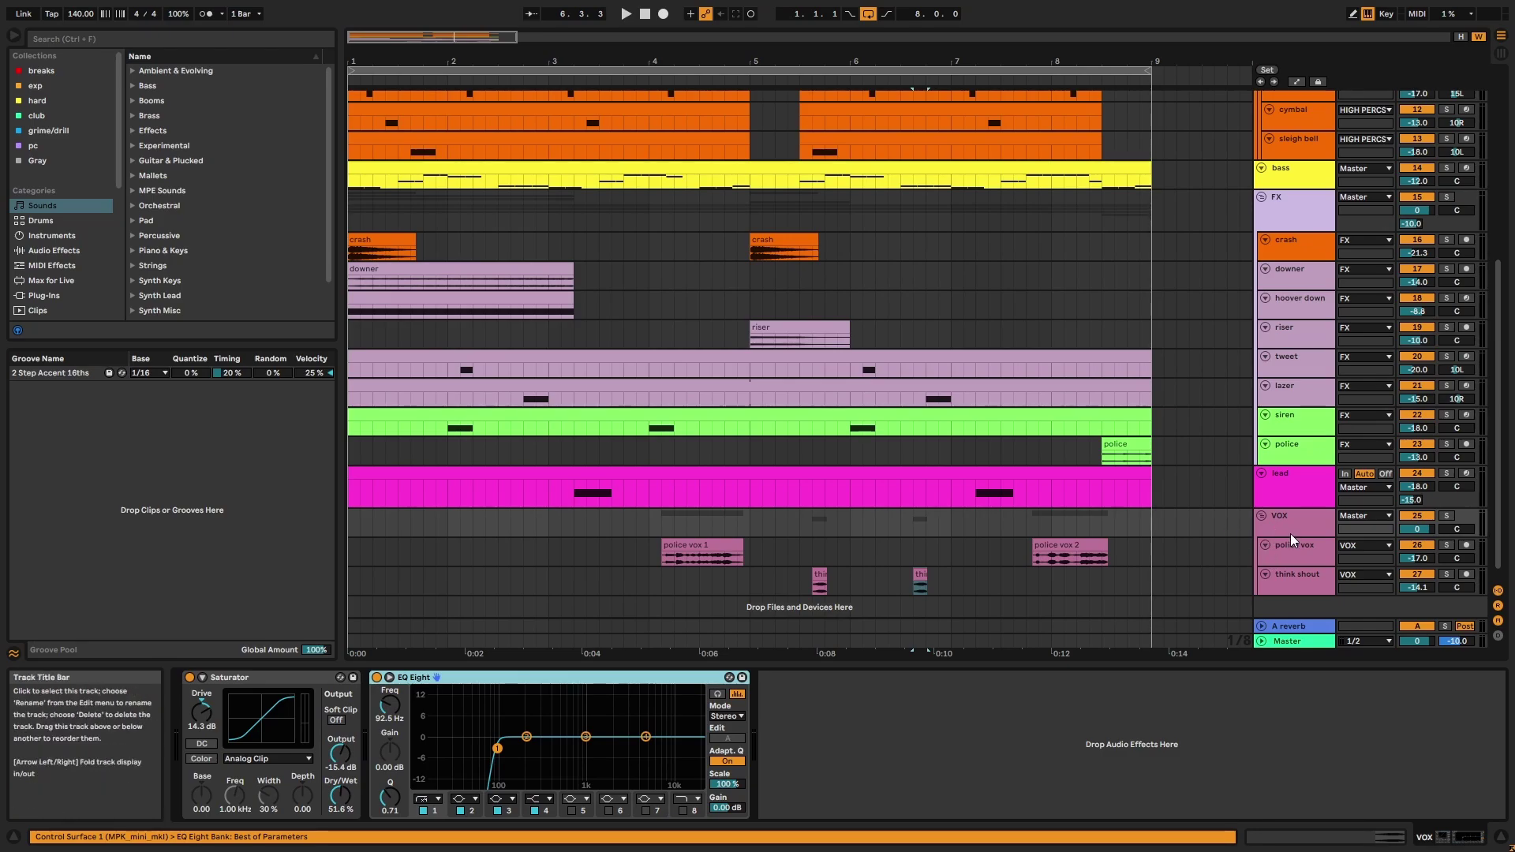
left_click_drag(1292, 536, 1295, 548)
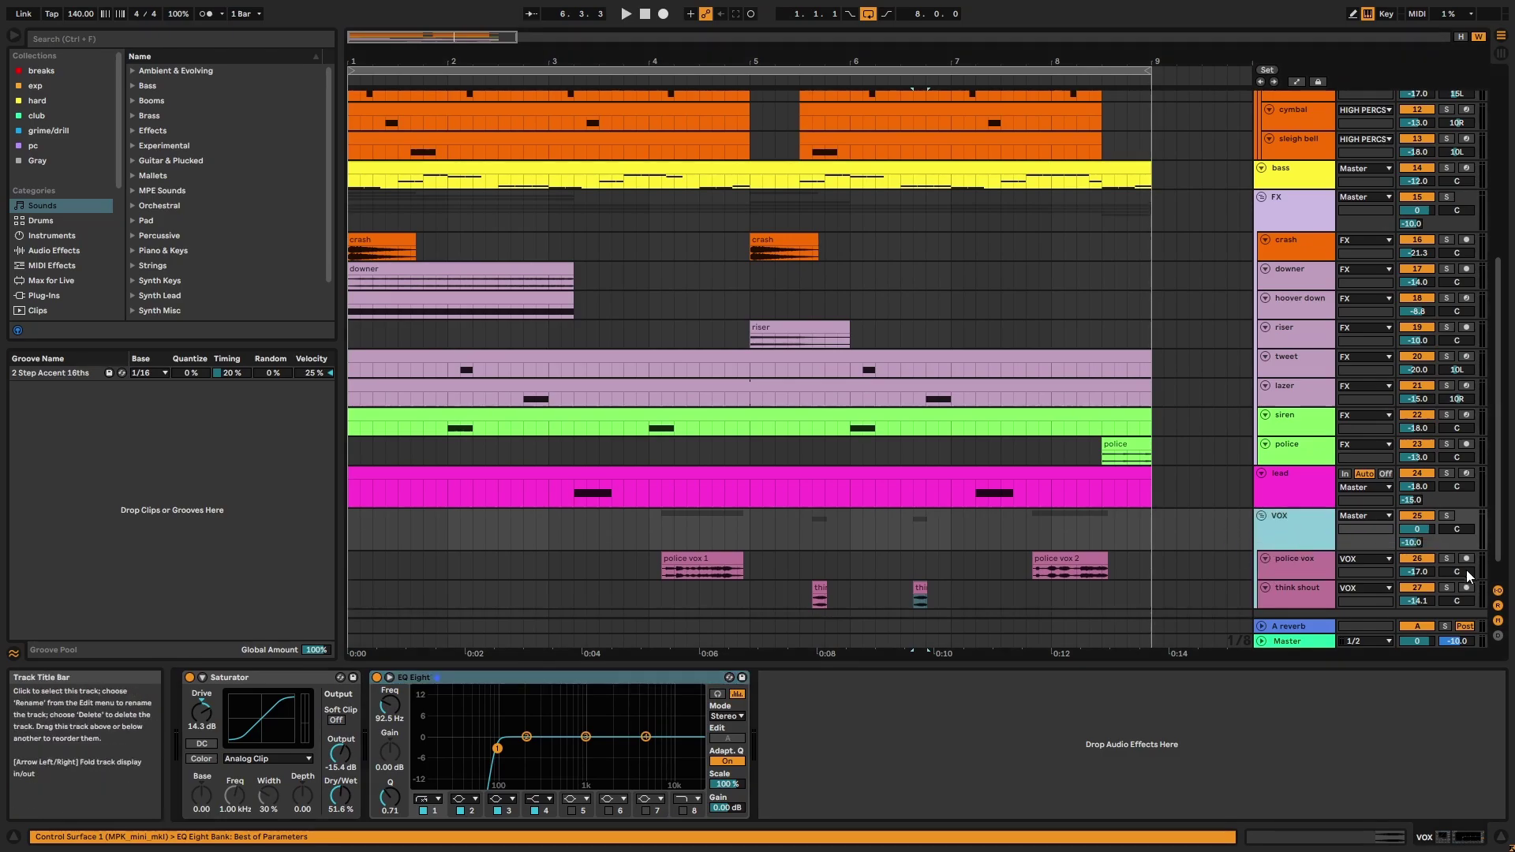
left_click(1402, 545)
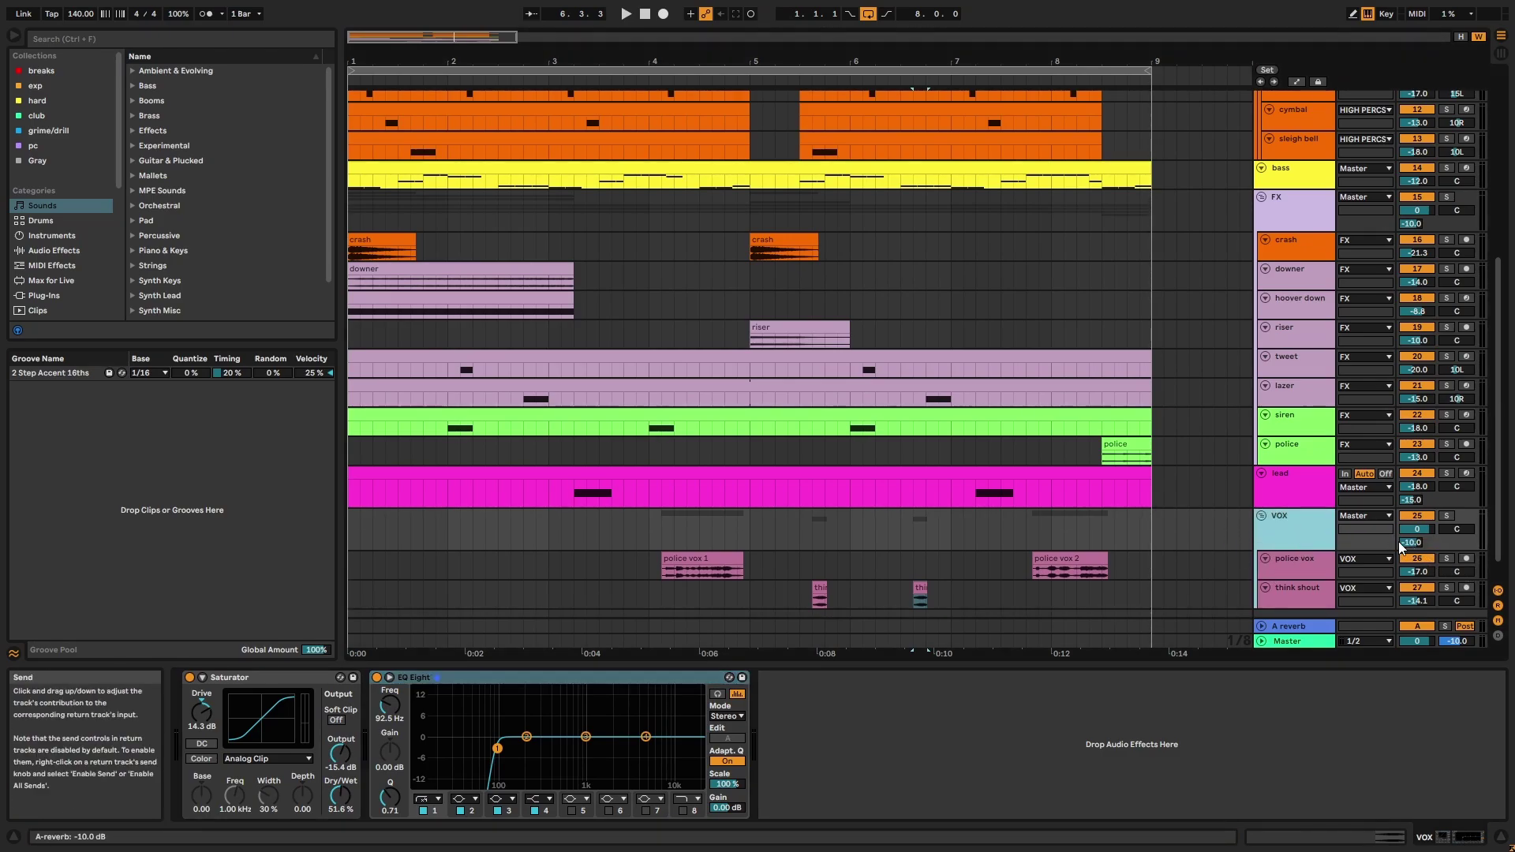